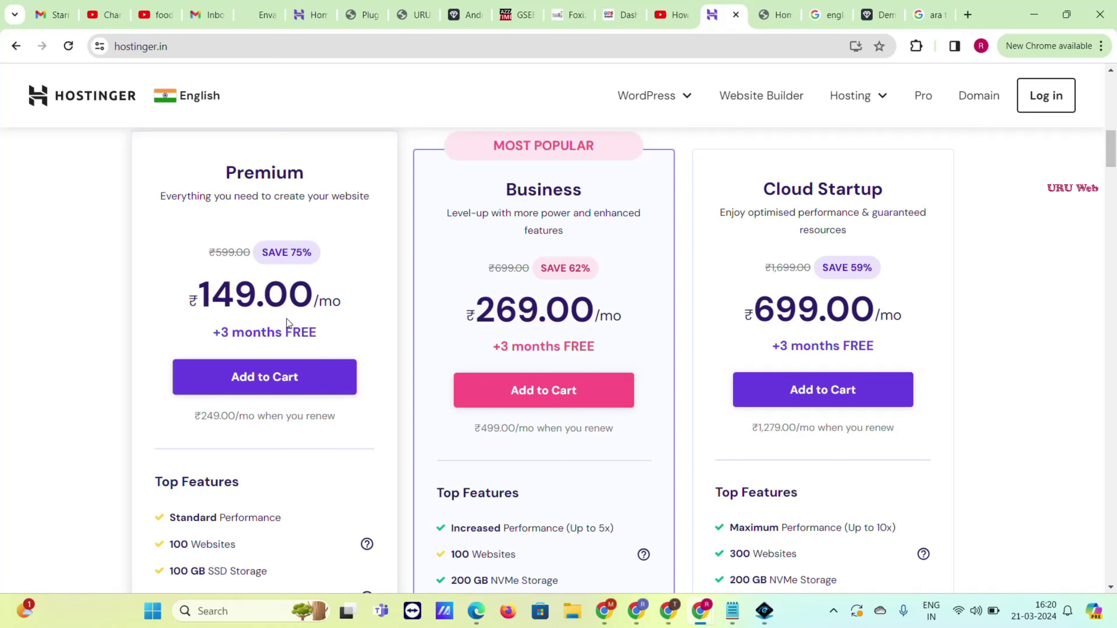
- Open the Hostinger discount link from the YouTube video's pinned comment and add the Premium hosting plan to the cart
scroll(266, 376, "down", 5)
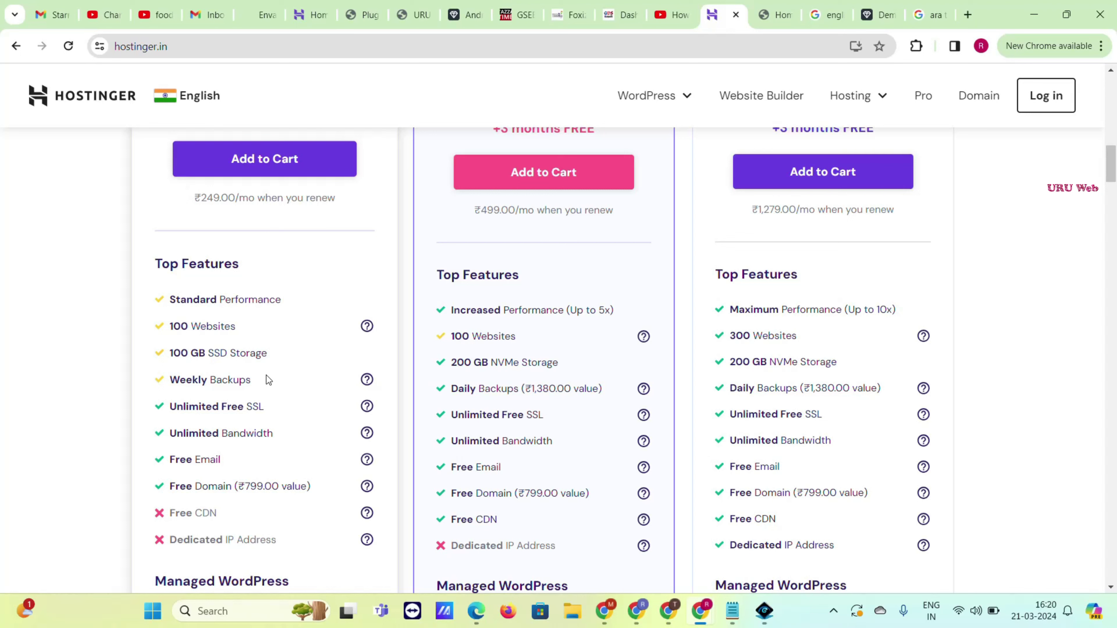
scroll(255, 365, "up", 5)
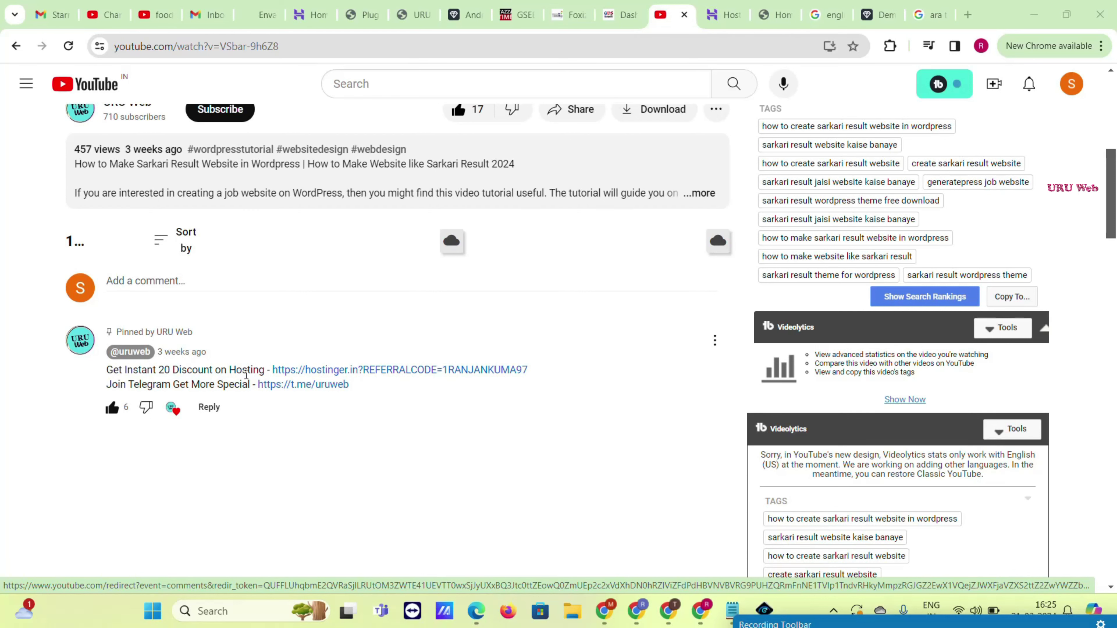
left_click(419, 374)
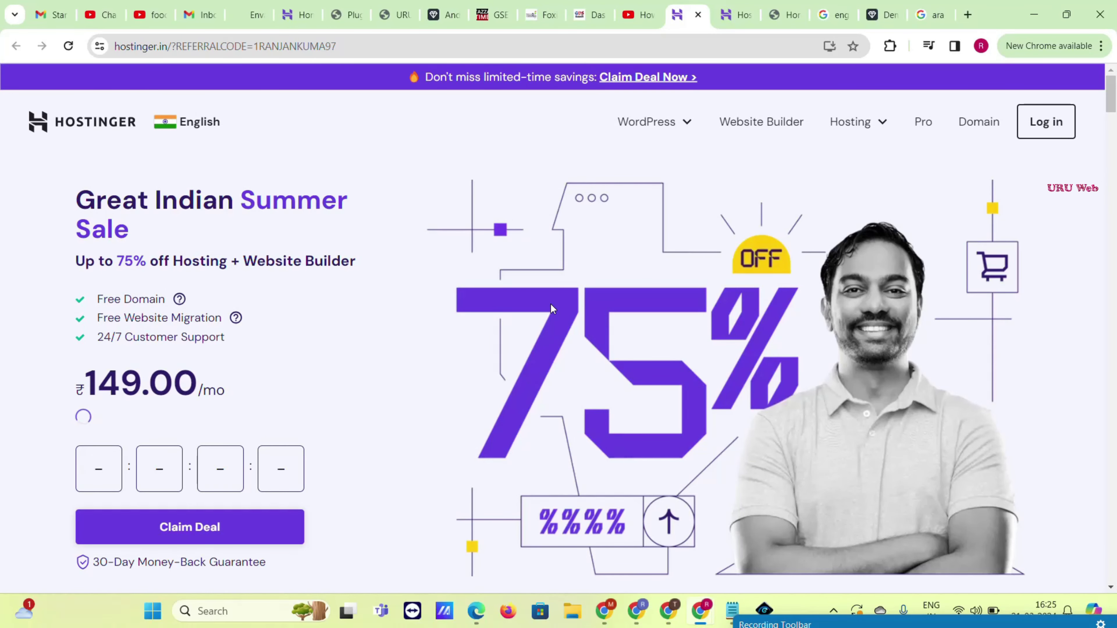
scroll(429, 316, "down", 10)
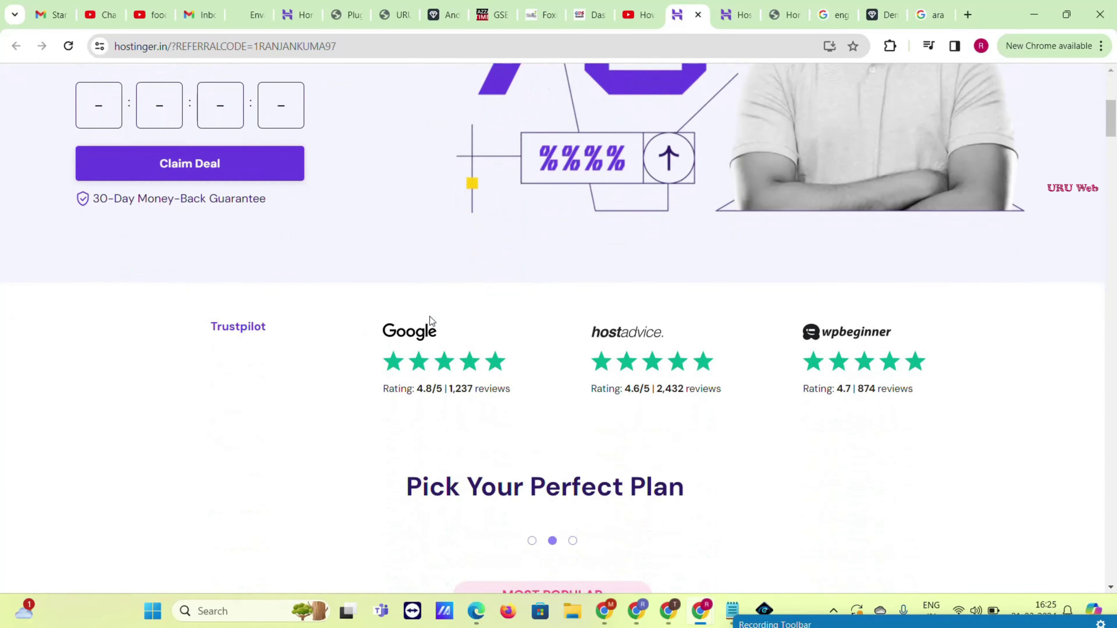
scroll(429, 316, "down", 10)
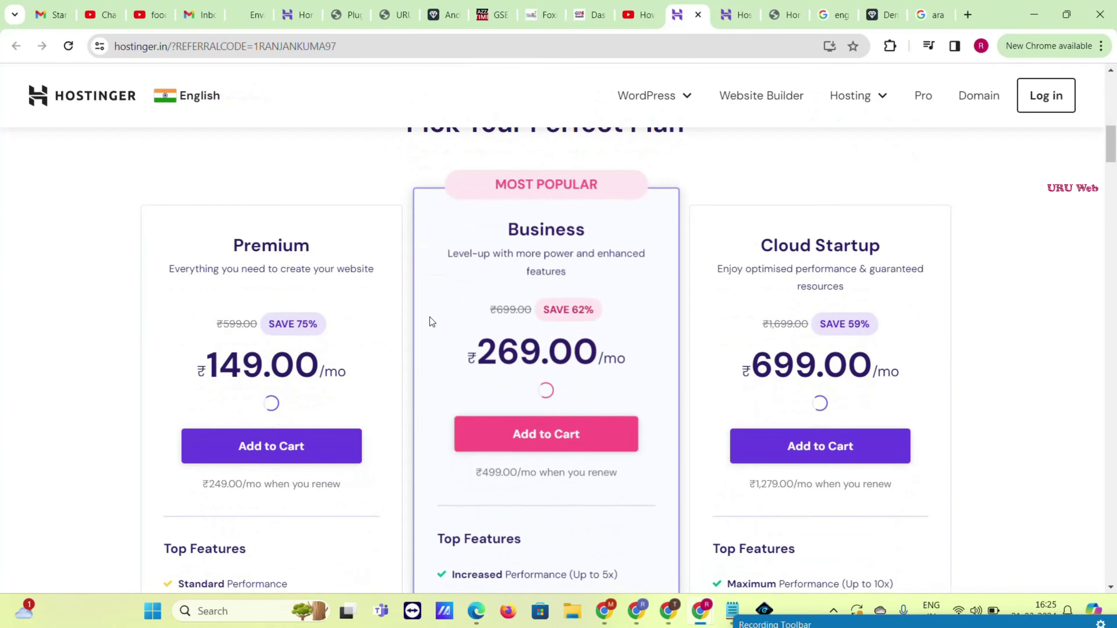
scroll(244, 316, "up", 8)
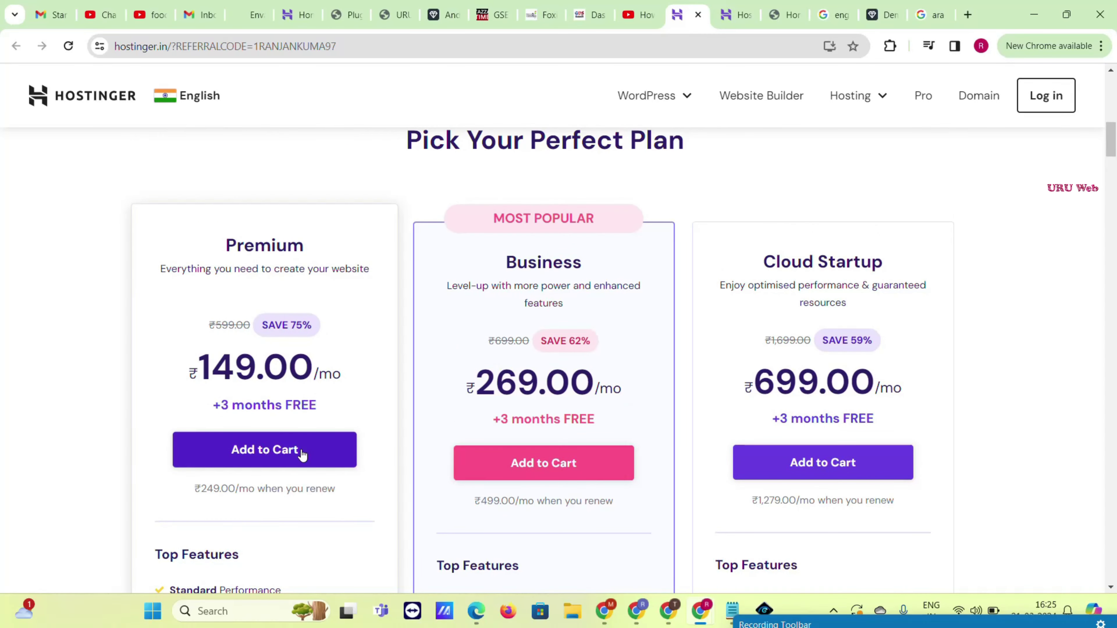
left_click(303, 455)
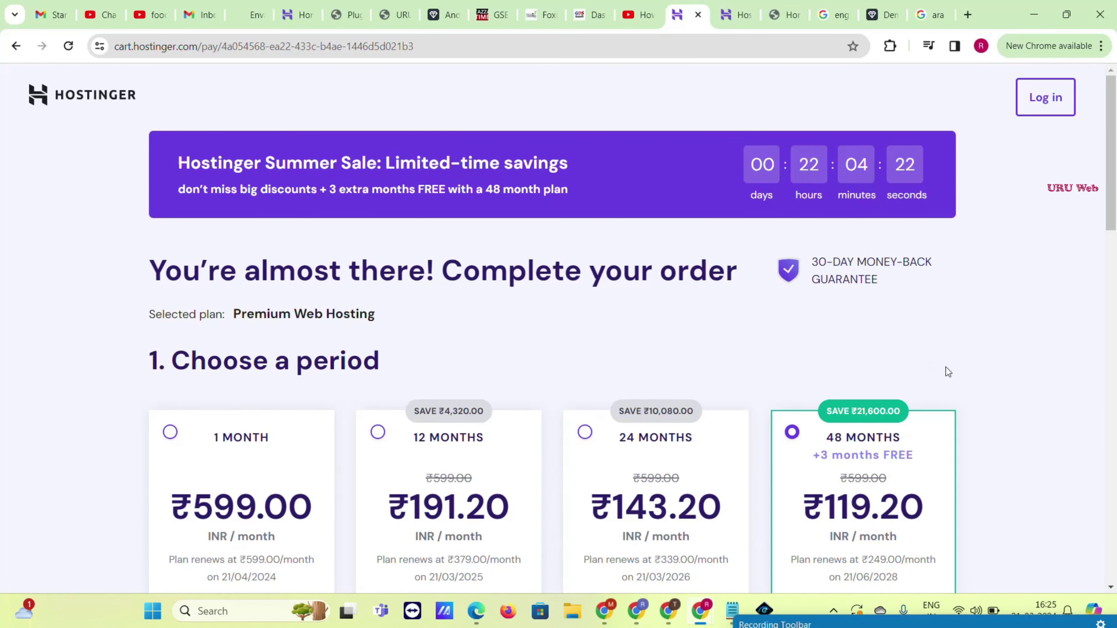
- Review the Premium Web Hosting order and choose the 12-month billing period
scroll(941, 371, "down", 1)
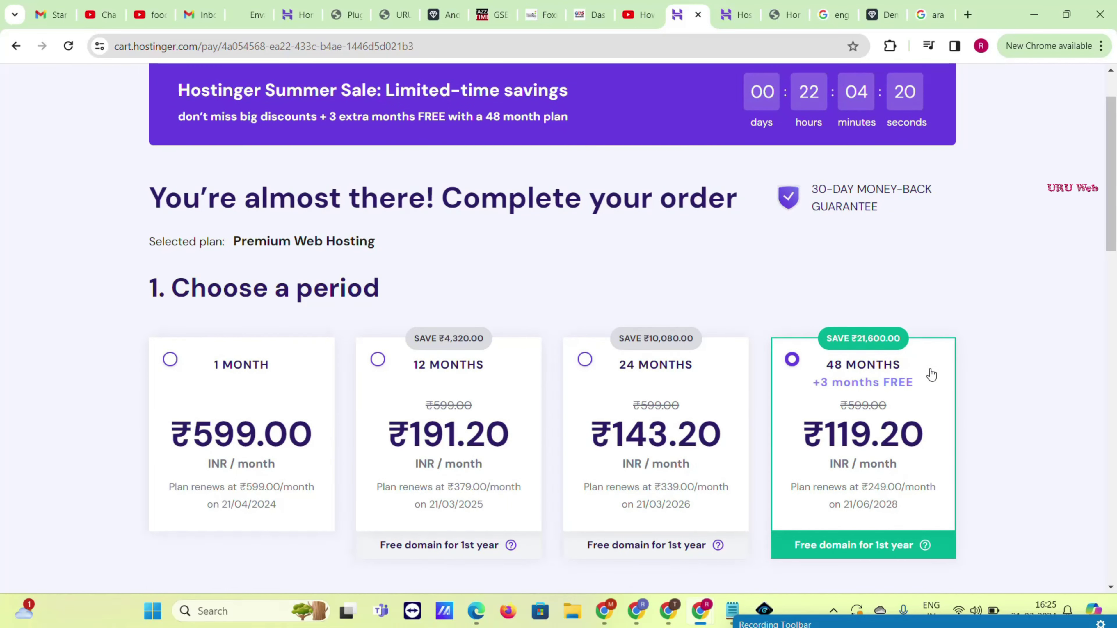
scroll(930, 373, "down", 2)
scroll(867, 370, "down", 17)
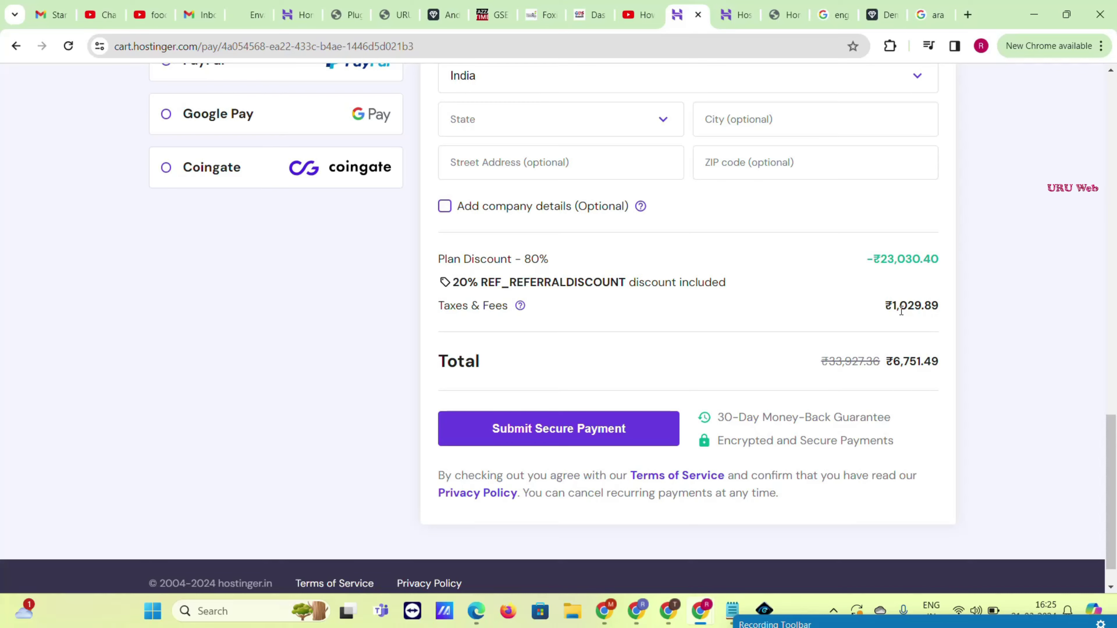
scroll(901, 311, "up", 12)
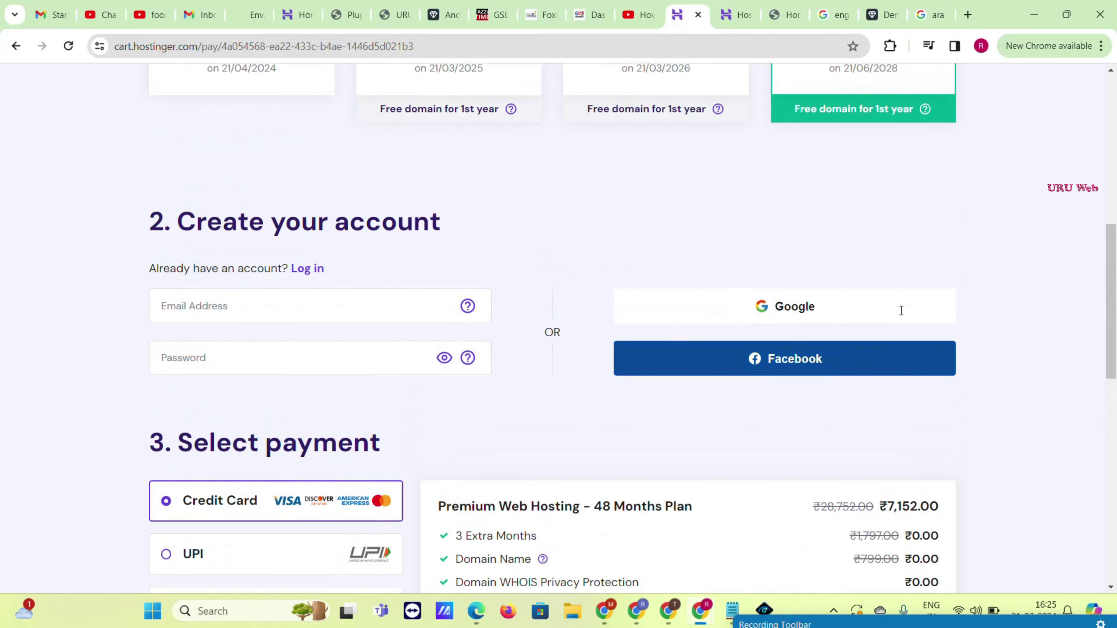
scroll(901, 316, "up", 3)
scroll(895, 308, "up", 2)
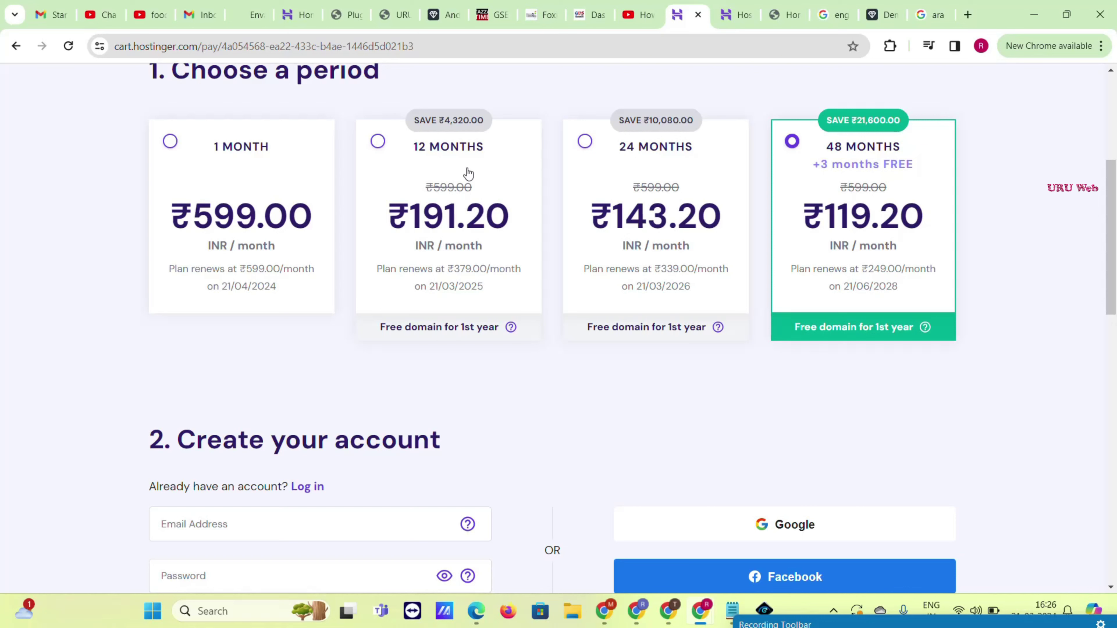
left_click(388, 147)
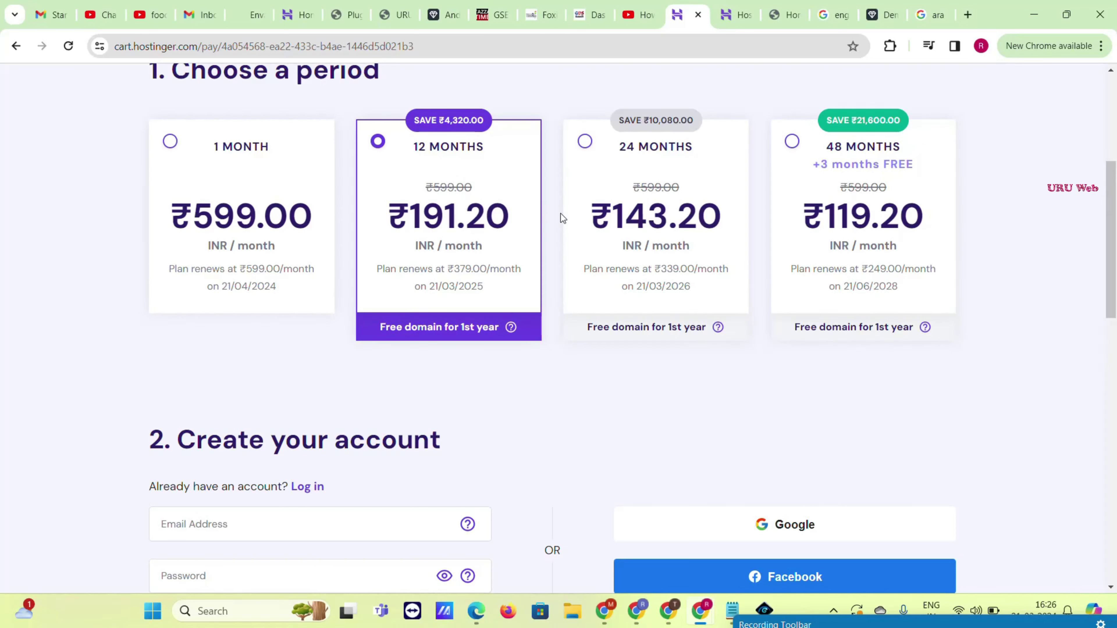
scroll(562, 220, "down", 15)
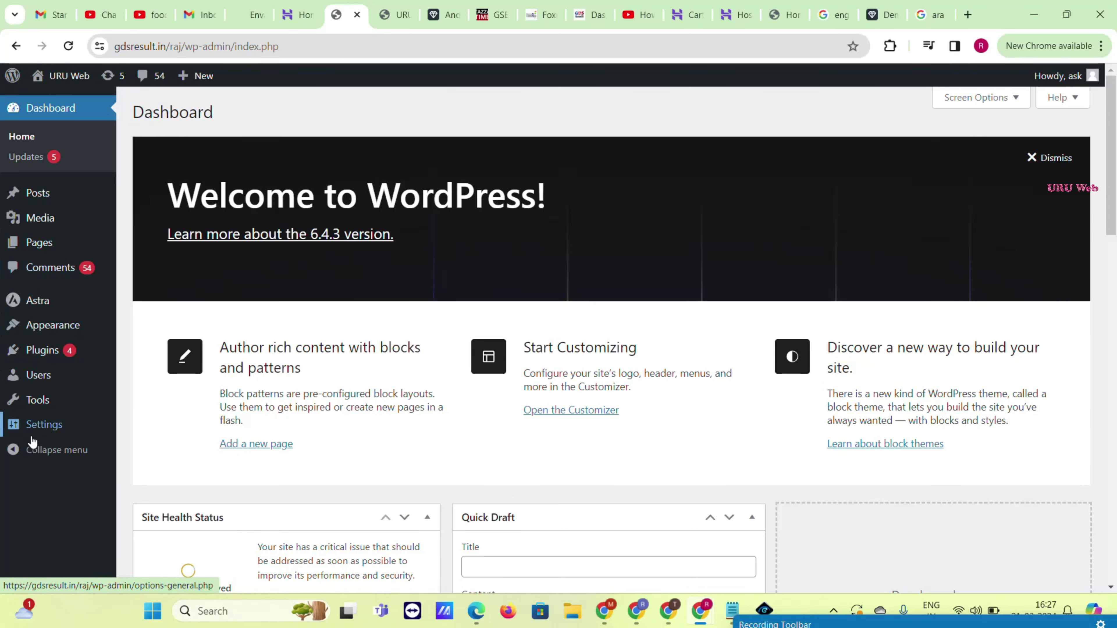
- Check the site title and timezone in the WordPress general settings of the gdsresult.in/raj site and save them
mouse_move(37, 435)
left_click(168, 436)
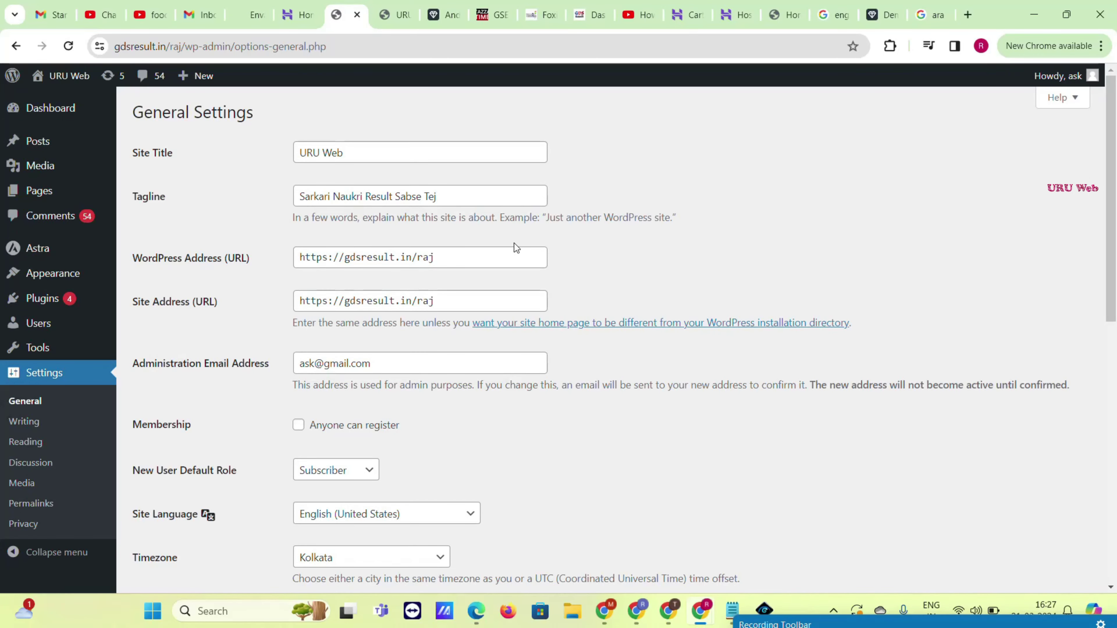
left_click(388, 156)
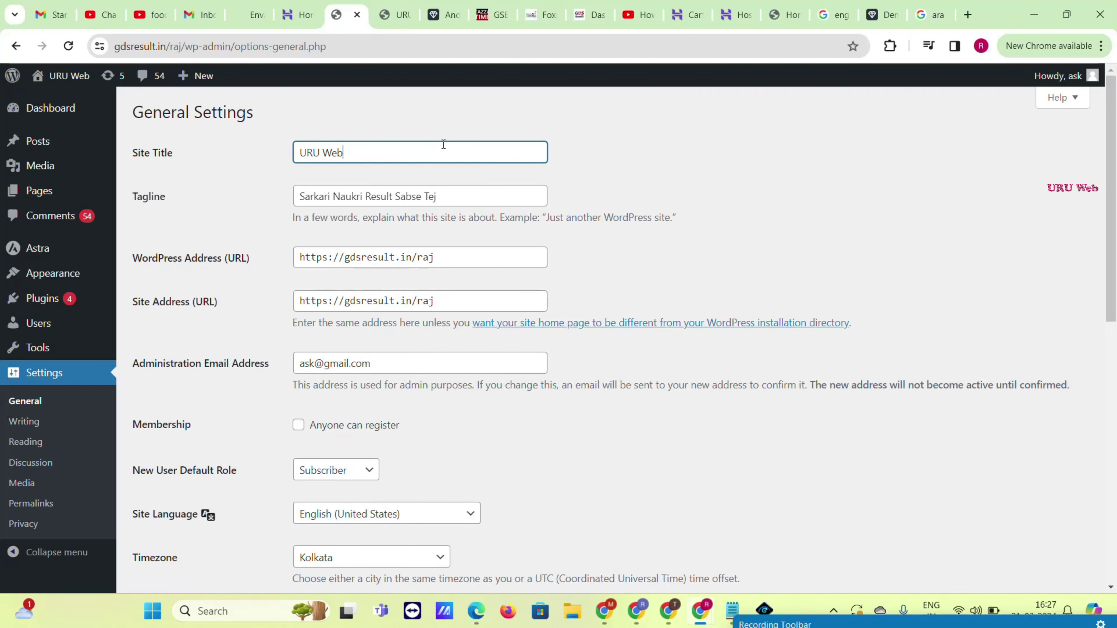
scroll(418, 184, "down", 5)
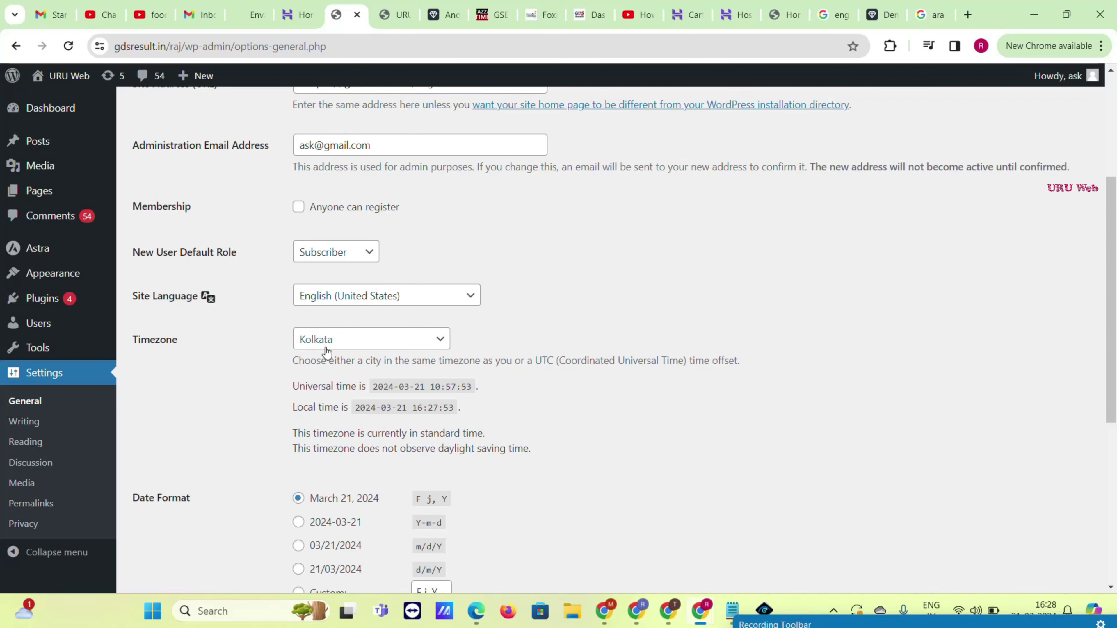
left_click(364, 347)
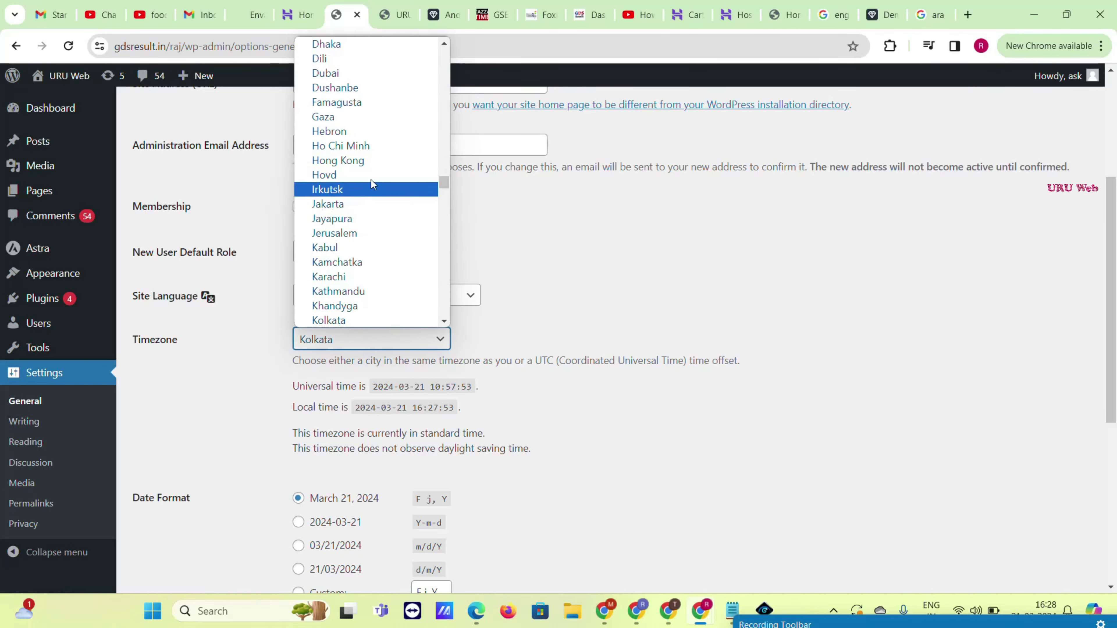
left_click(835, 269)
scroll(441, 424, "down", 8)
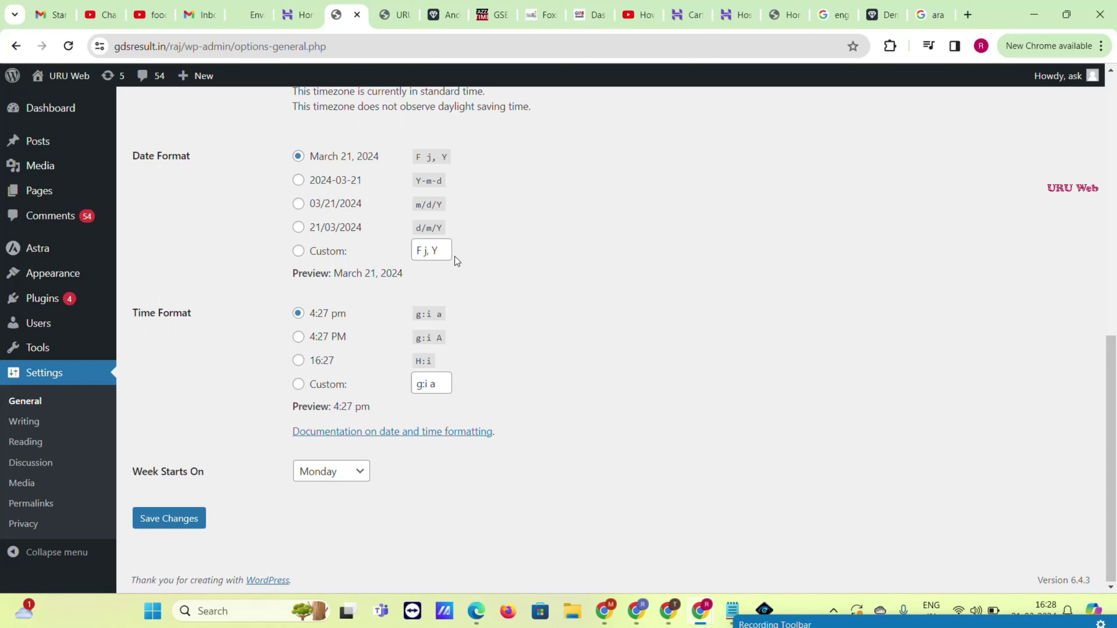
left_click(198, 522)
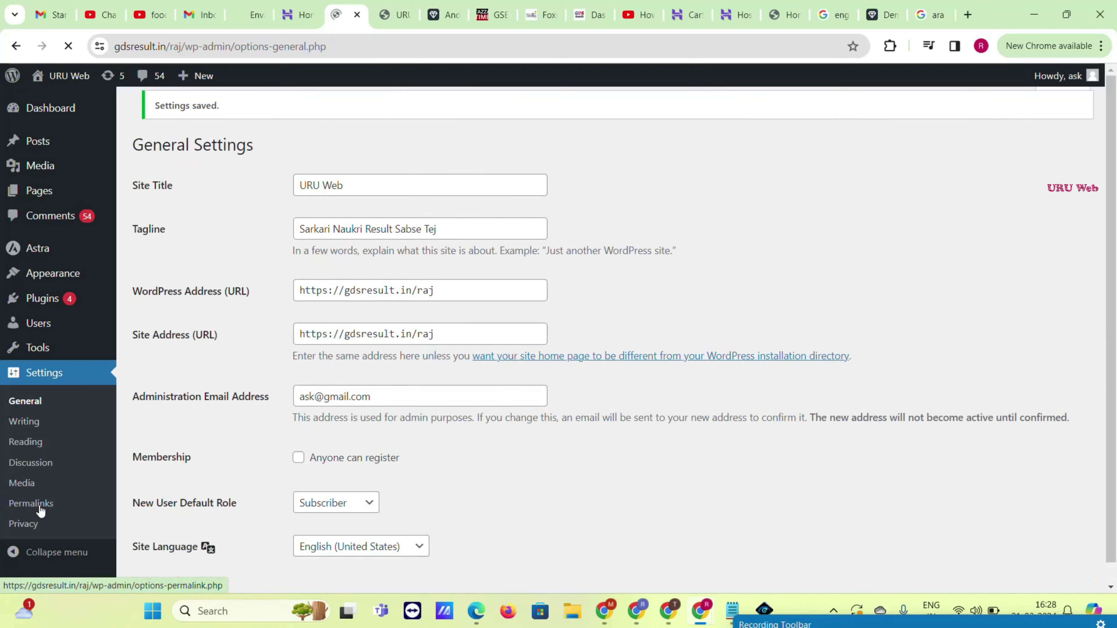
- Set the site's permalink structure to Post name and save the change
left_click(40, 510)
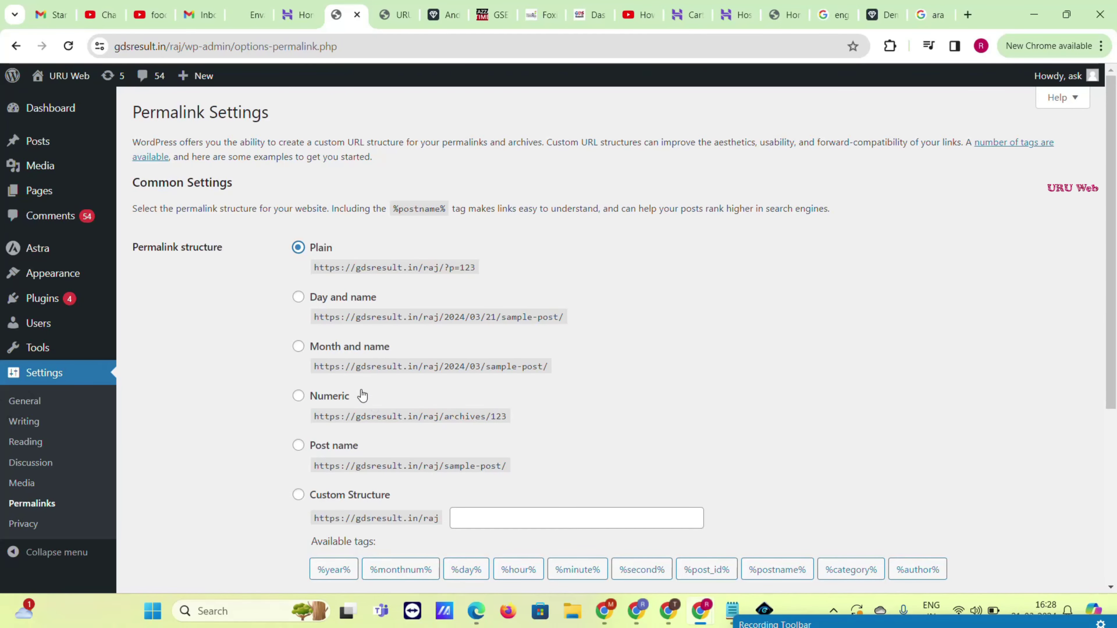
left_click(298, 445)
scroll(257, 458, "down", 5)
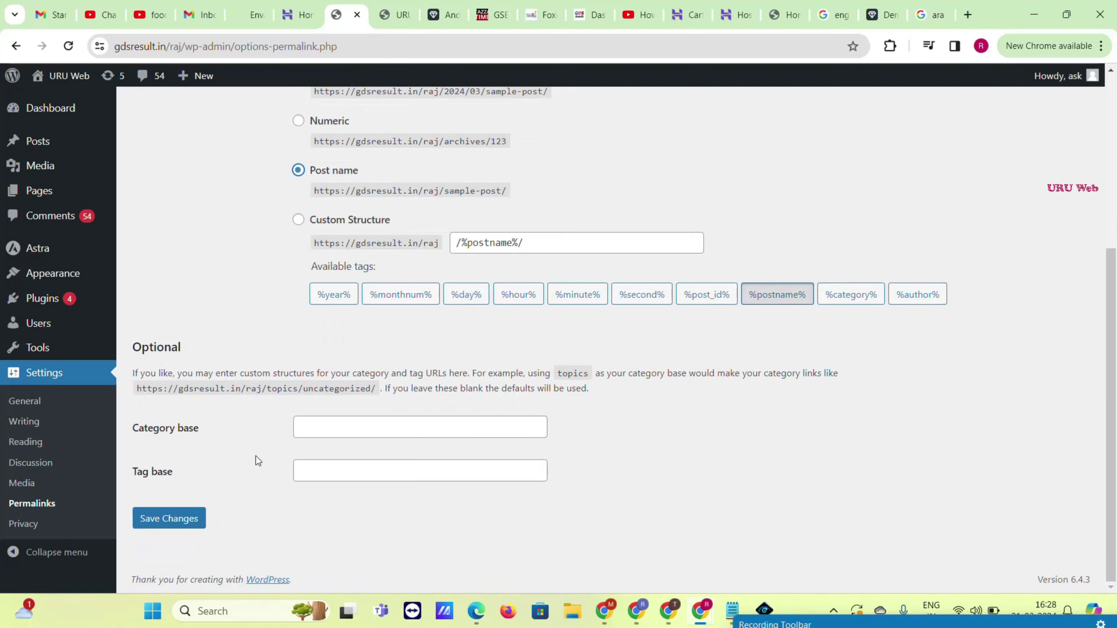
left_click(201, 514)
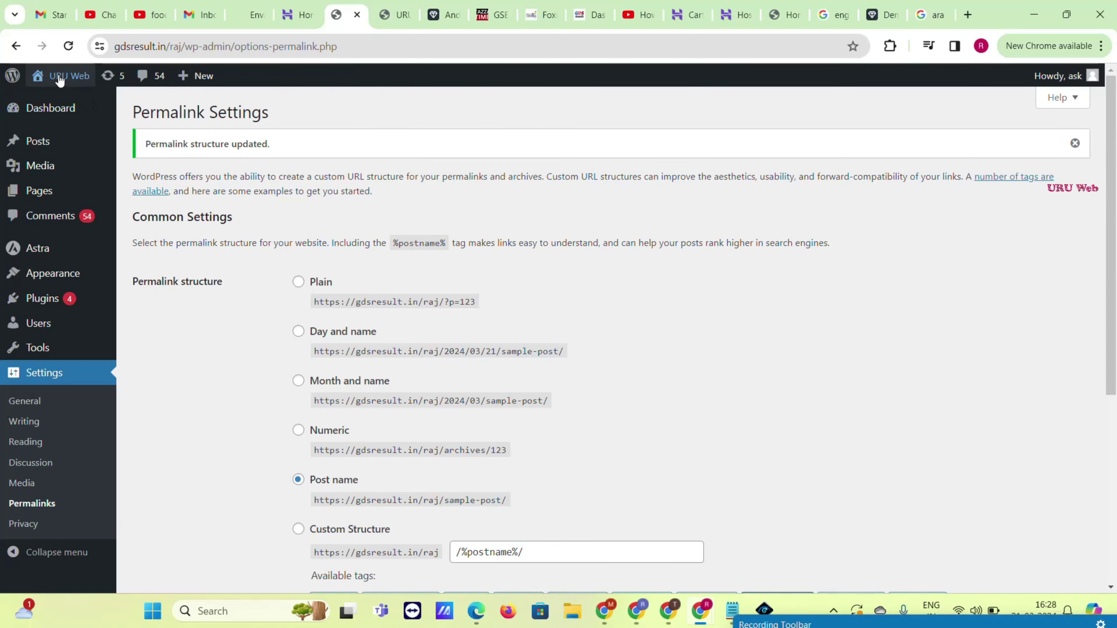
- Open the live site in a new browser tab to examine its home page, and view the Foxiz Android Hub demo for comparison
mouse_move(58, 78)
right_click(59, 105)
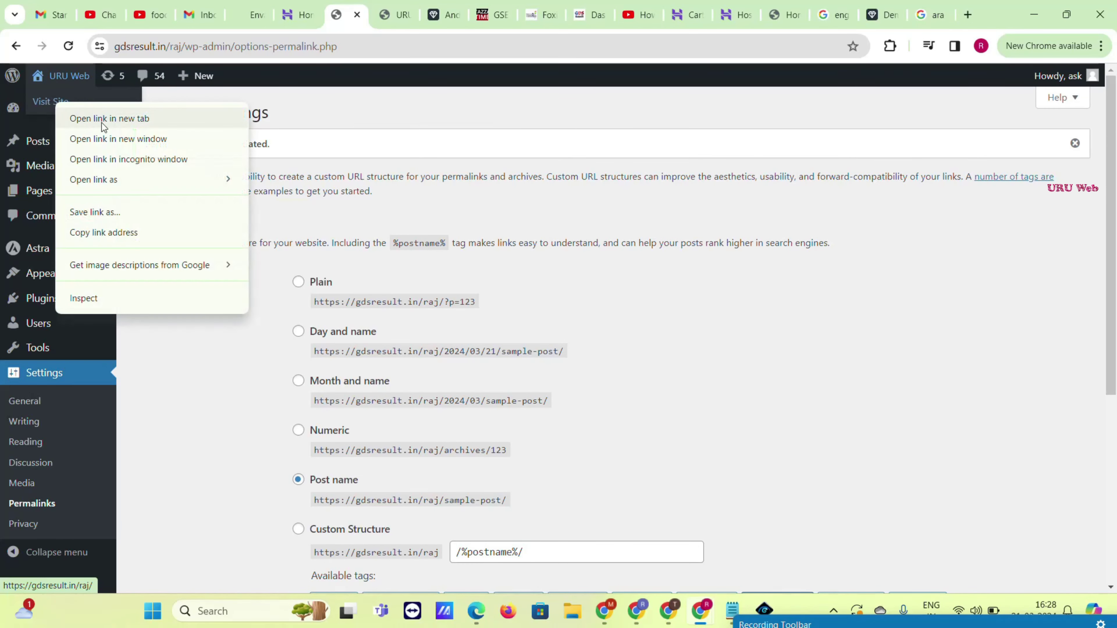
left_click(109, 118)
left_click(370, 15)
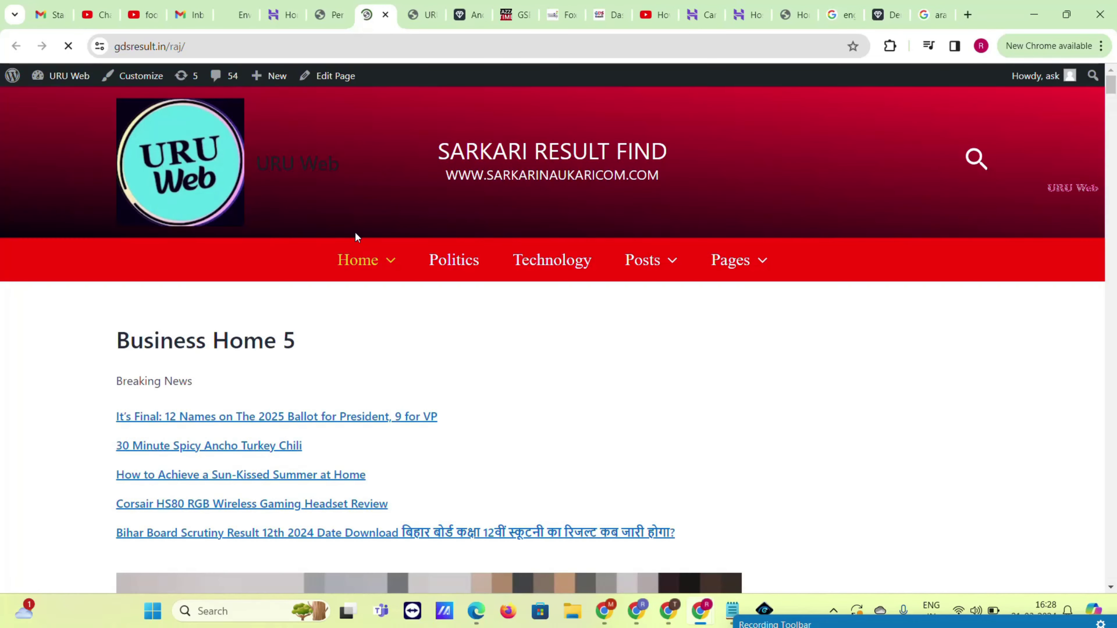
scroll(616, 274, "down", 5)
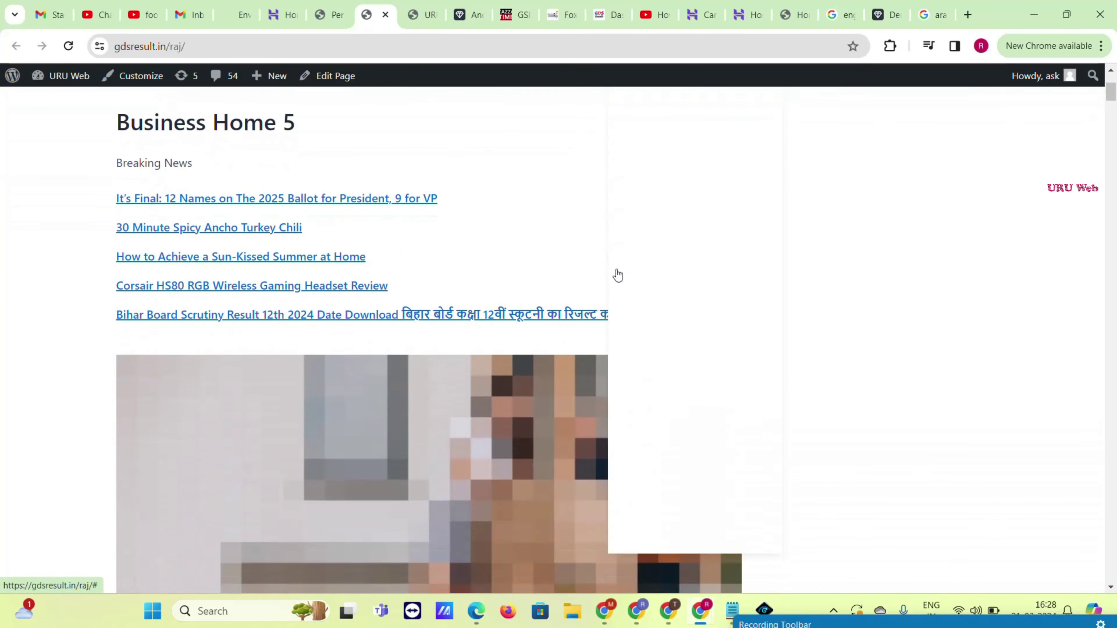
scroll(481, 227, "down", 8)
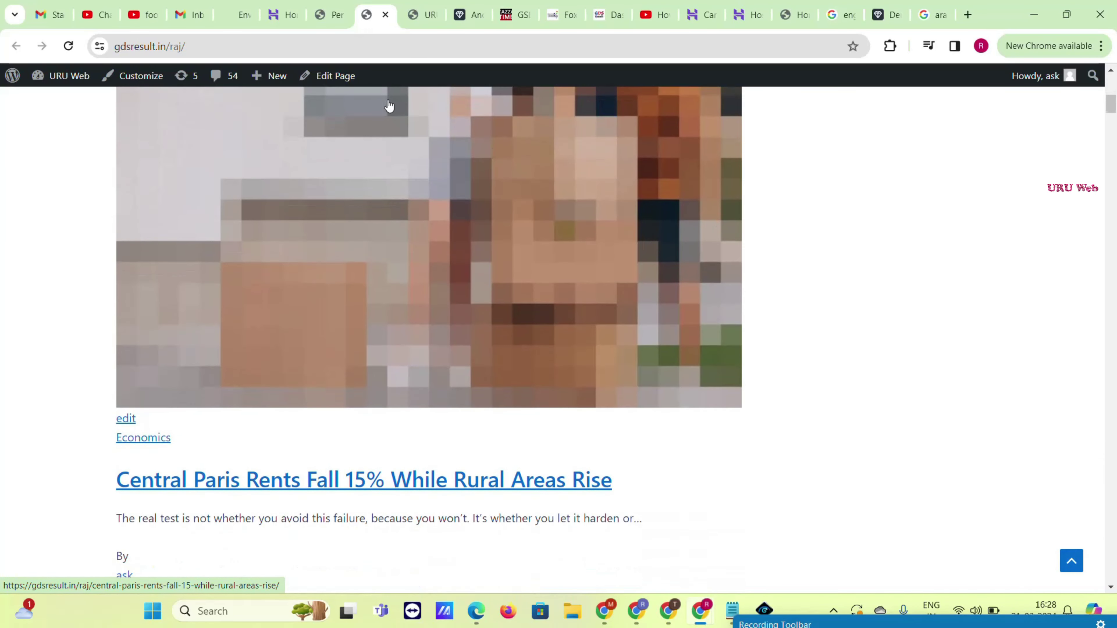
left_click(469, 13)
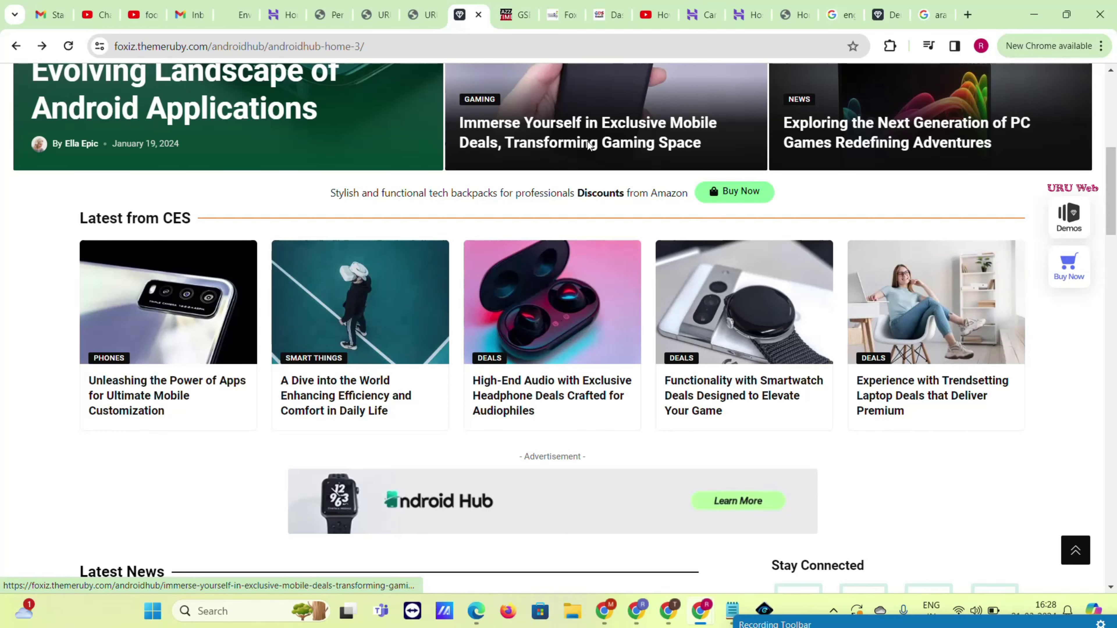
- Open the Foxiz WordPress Newspaper News and Magazine 2.3.0 product page from ThemeRaja's search suggestions and review its purchase details
left_click(563, 14)
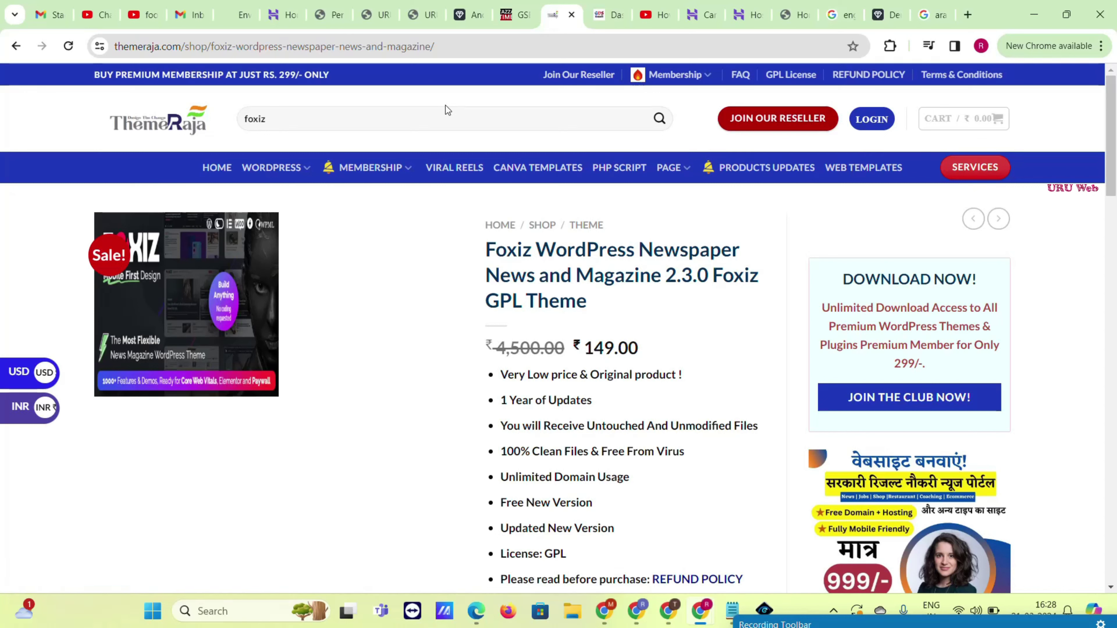
left_click(442, 122)
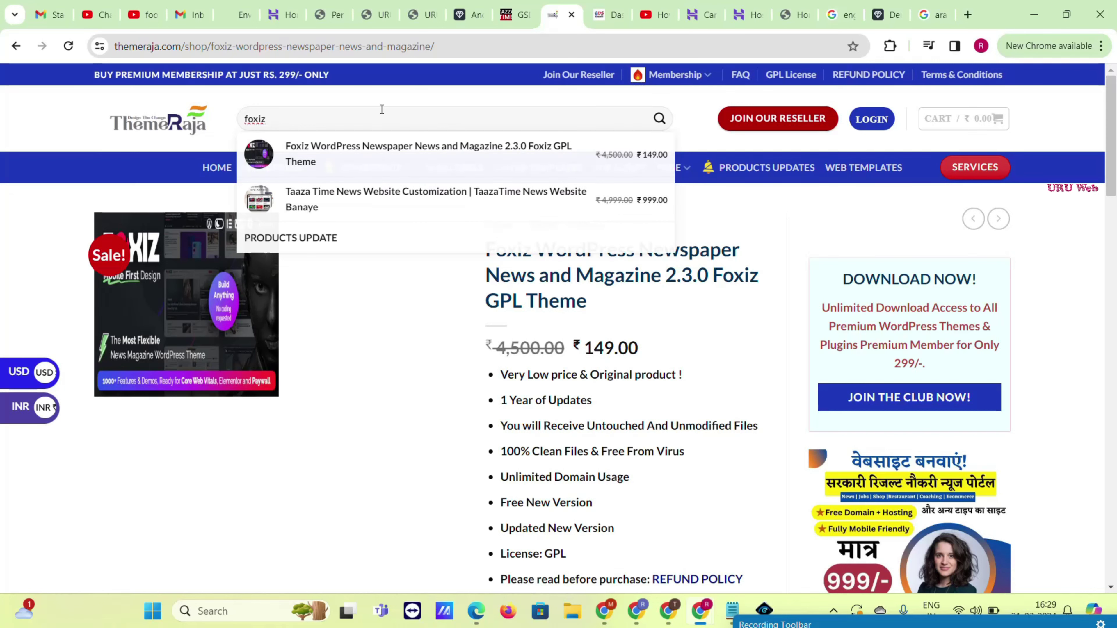
left_click(428, 143)
scroll(636, 277, "down", 2)
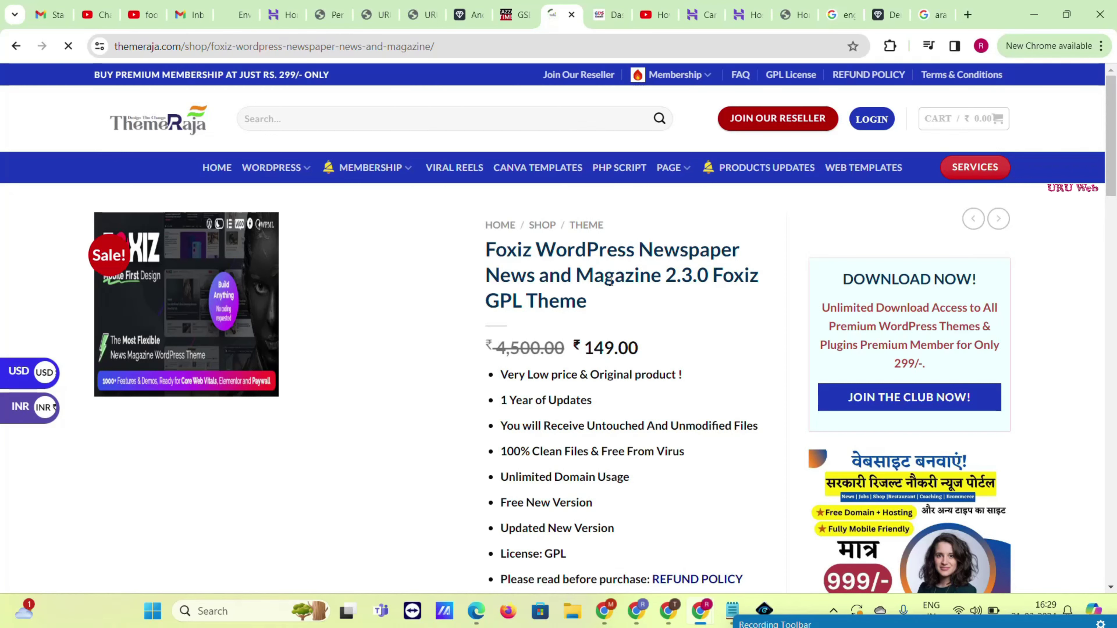
scroll(571, 317, "down", 5)
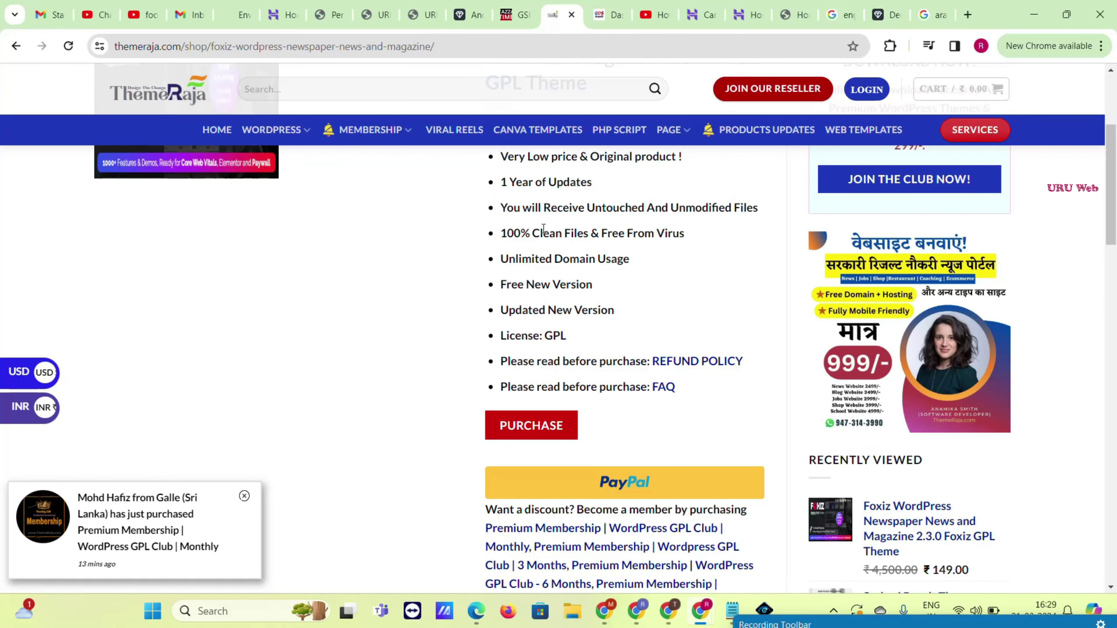
- Search ThemeRaja for "foxiz" from the theme's product page and dismiss the suggestions
left_click(330, 15)
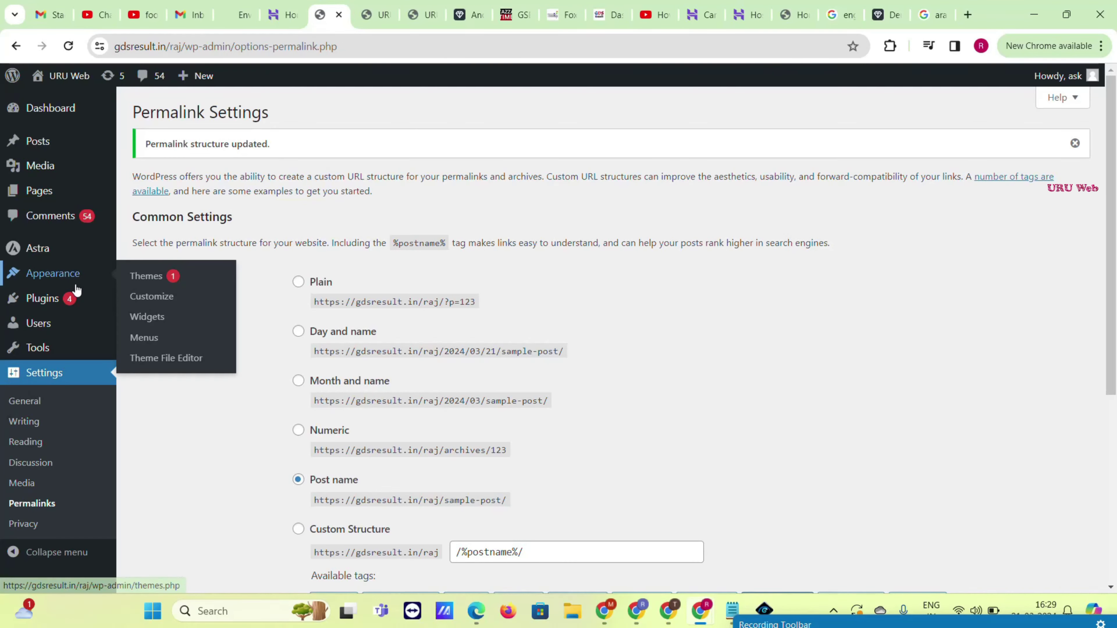
left_click(562, 15)
left_click(381, 117)
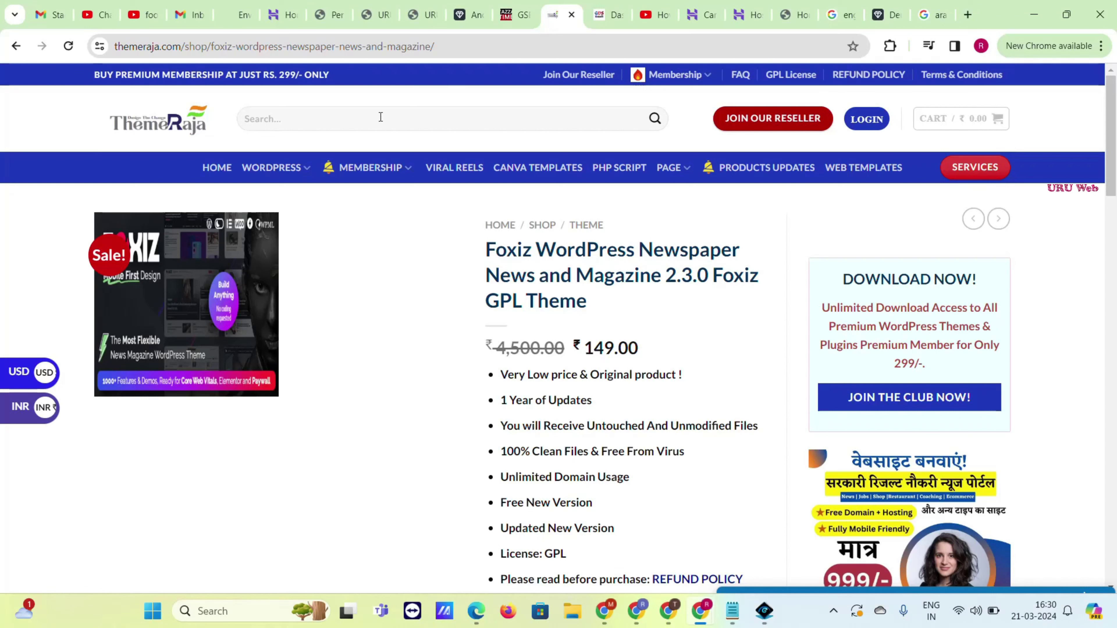
type("foxiz")
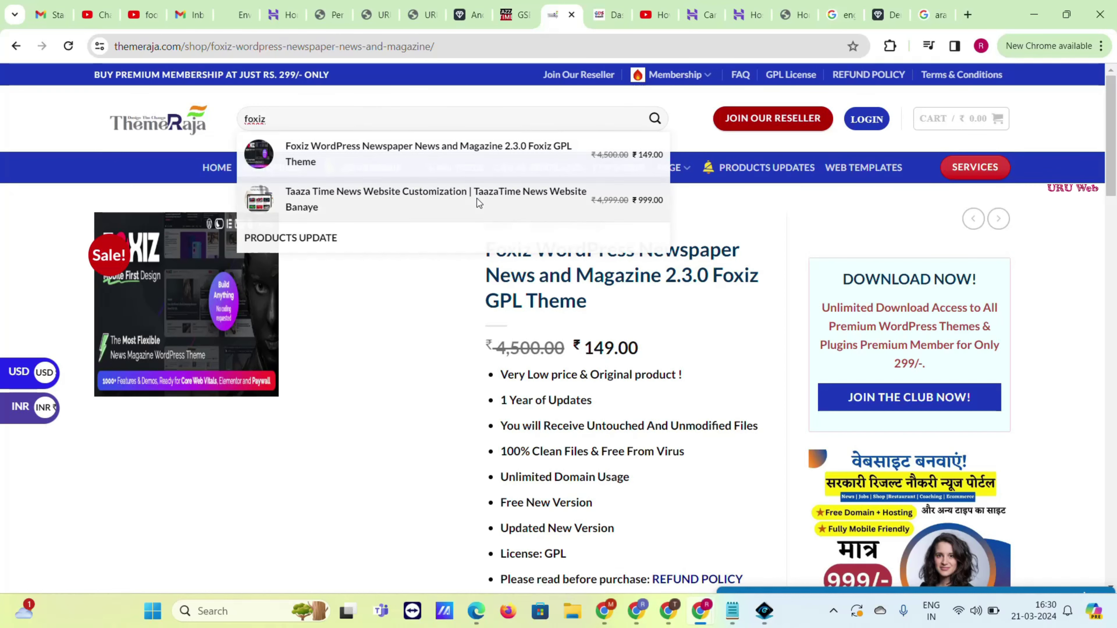
left_click(702, 294)
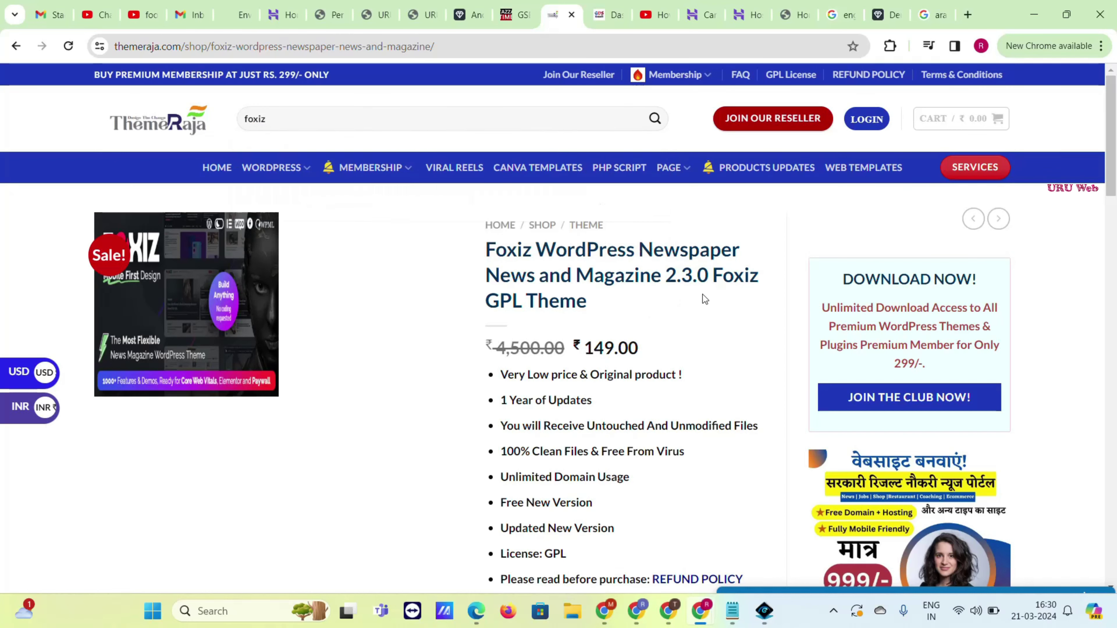
- Return from the theme's product page to the WordPress admin and open the theme upload form for adding a new theme
scroll(702, 294, "down", 3)
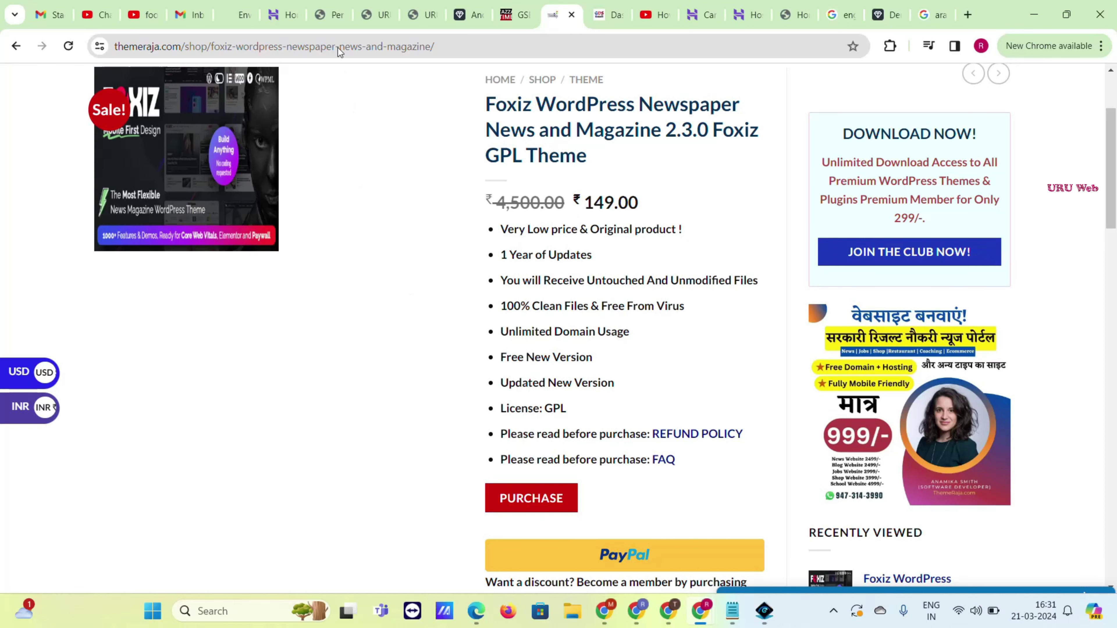
left_click(332, 10)
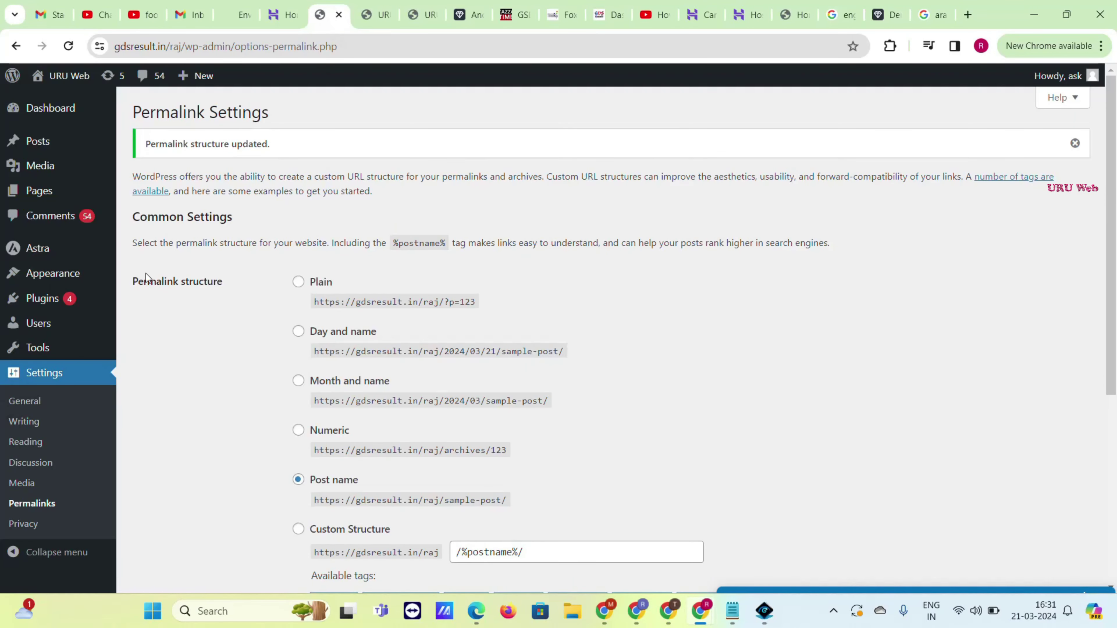
mouse_move(75, 279)
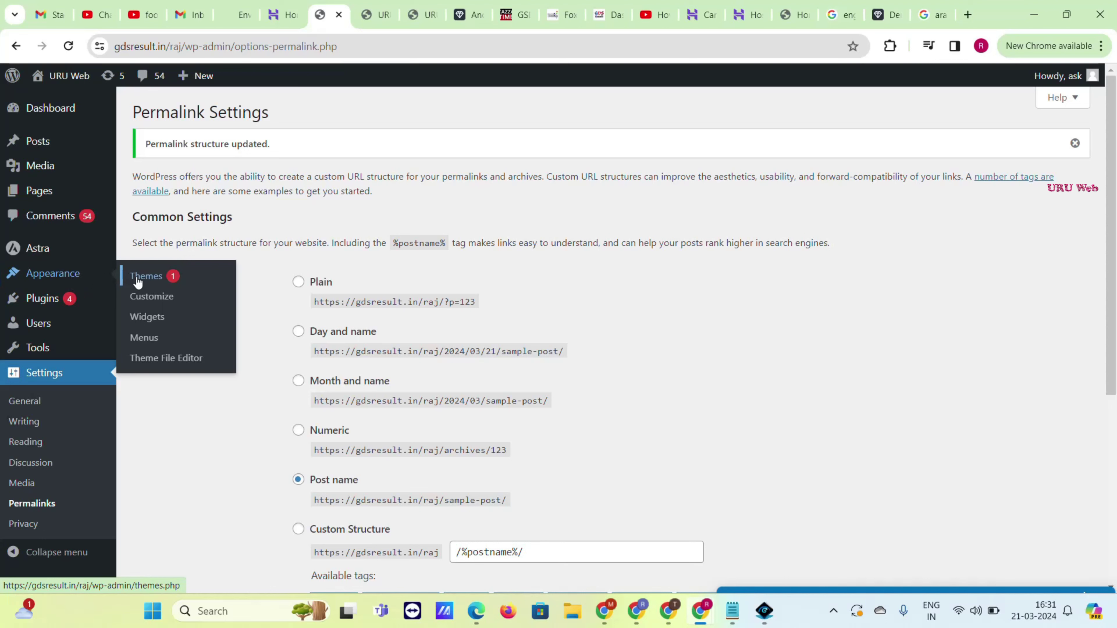
left_click(153, 283)
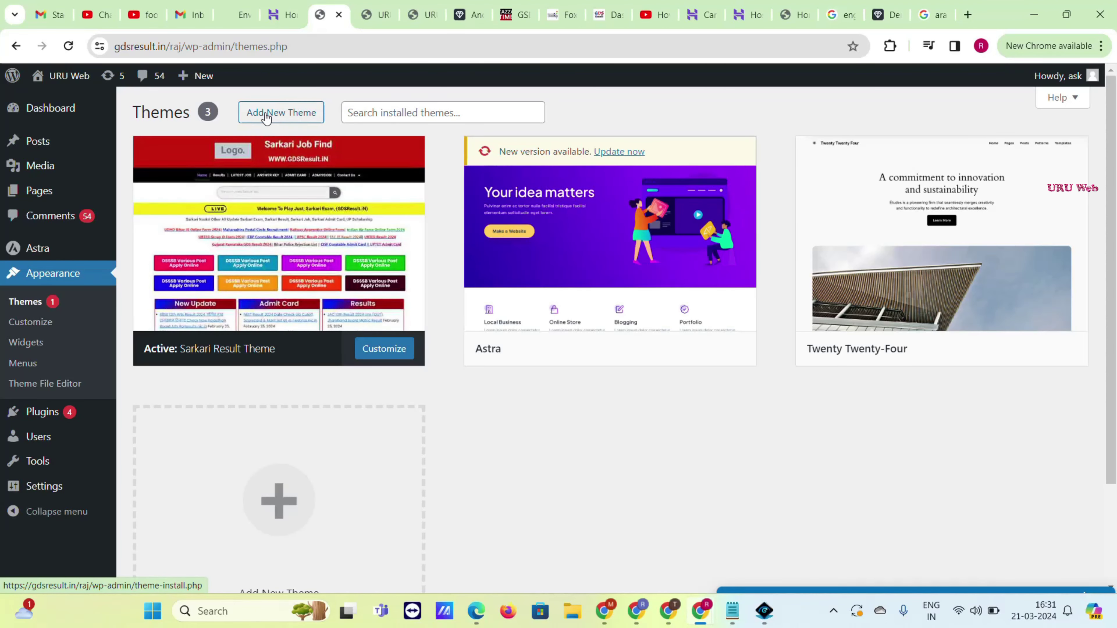
left_click(266, 117)
left_click(267, 121)
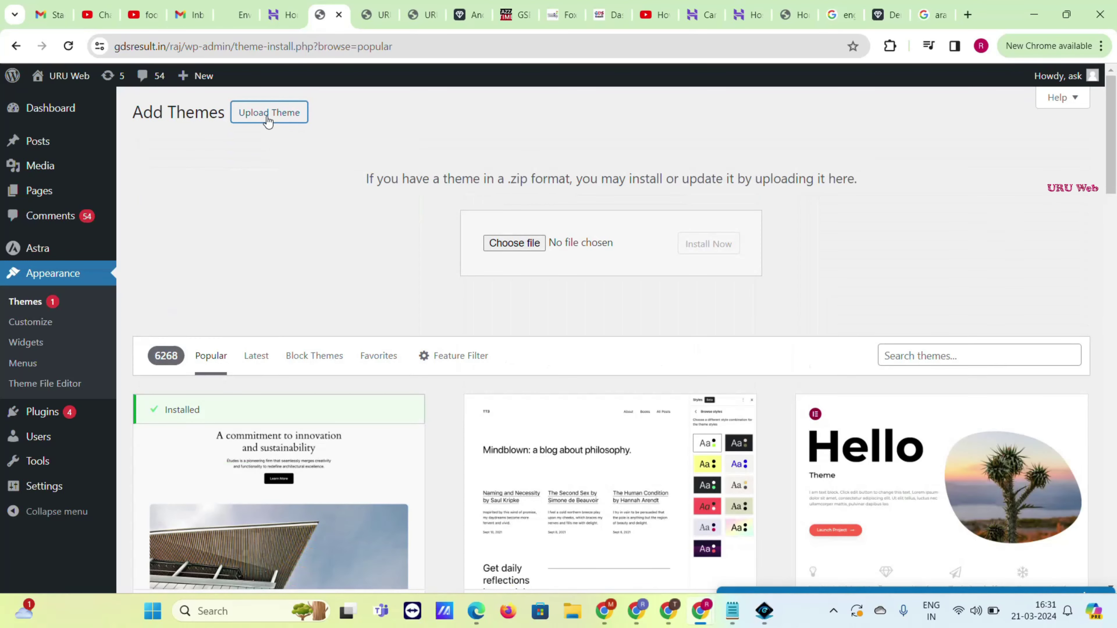
- Choose foxiz.zip from the foxiz-v2.3.0 folder inside Downloads' foxiz folder as the theme file and install it
left_click(519, 248)
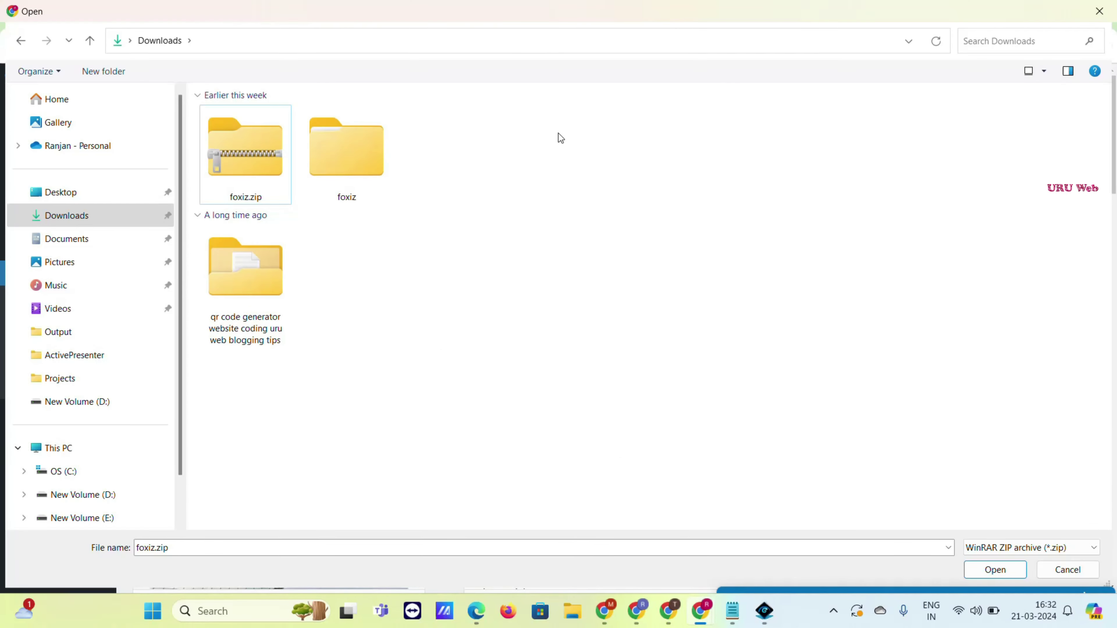
left_click(249, 154)
right_click(248, 152)
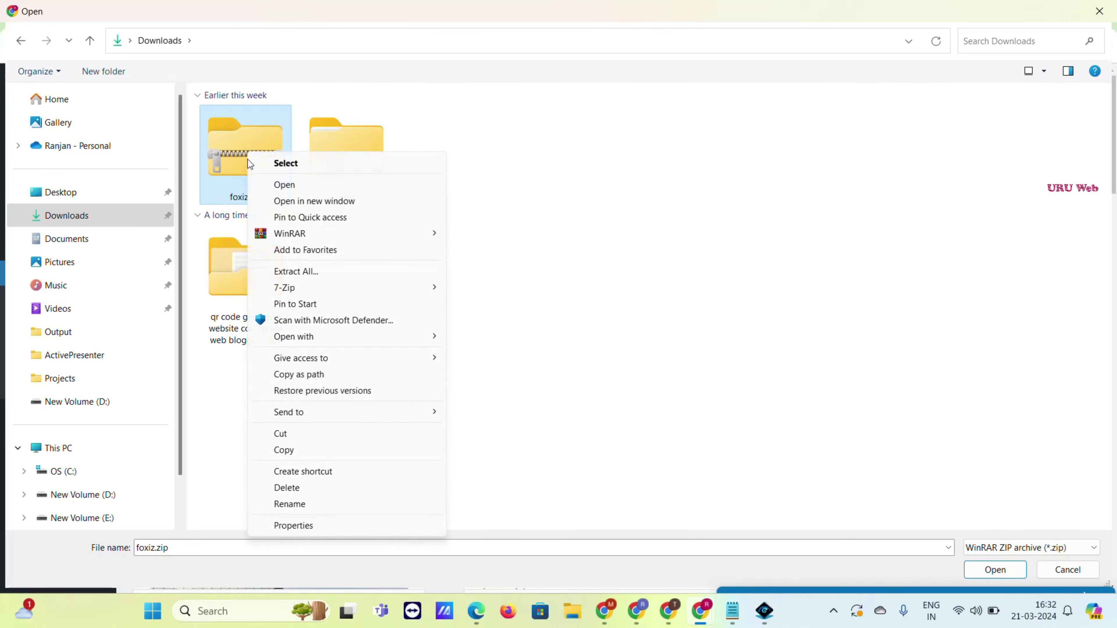
left_click(295, 271)
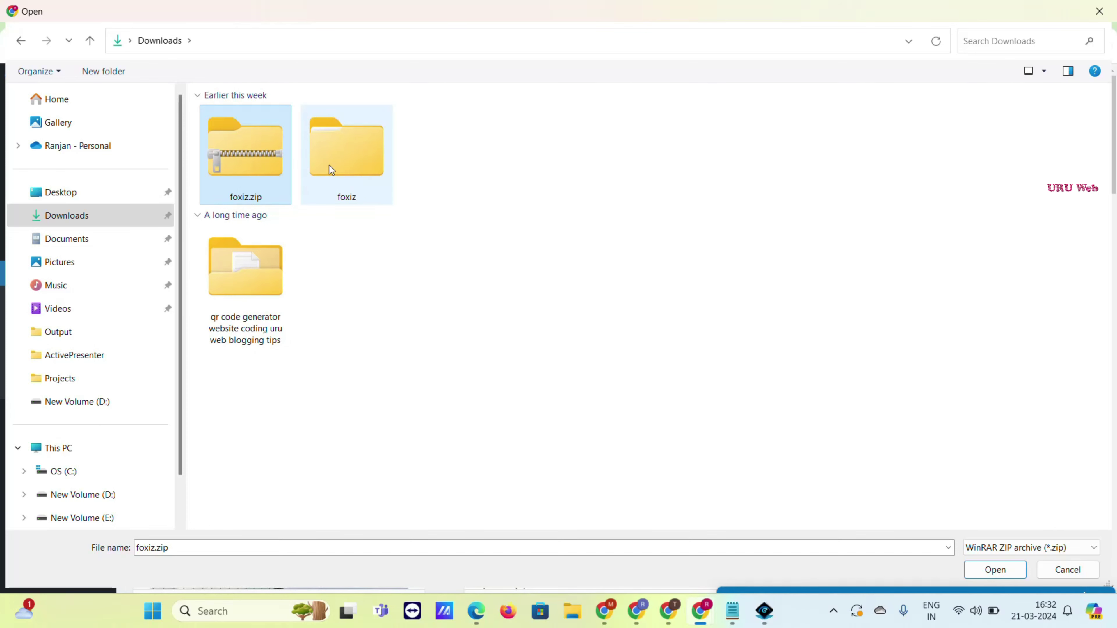
double_click(348, 145)
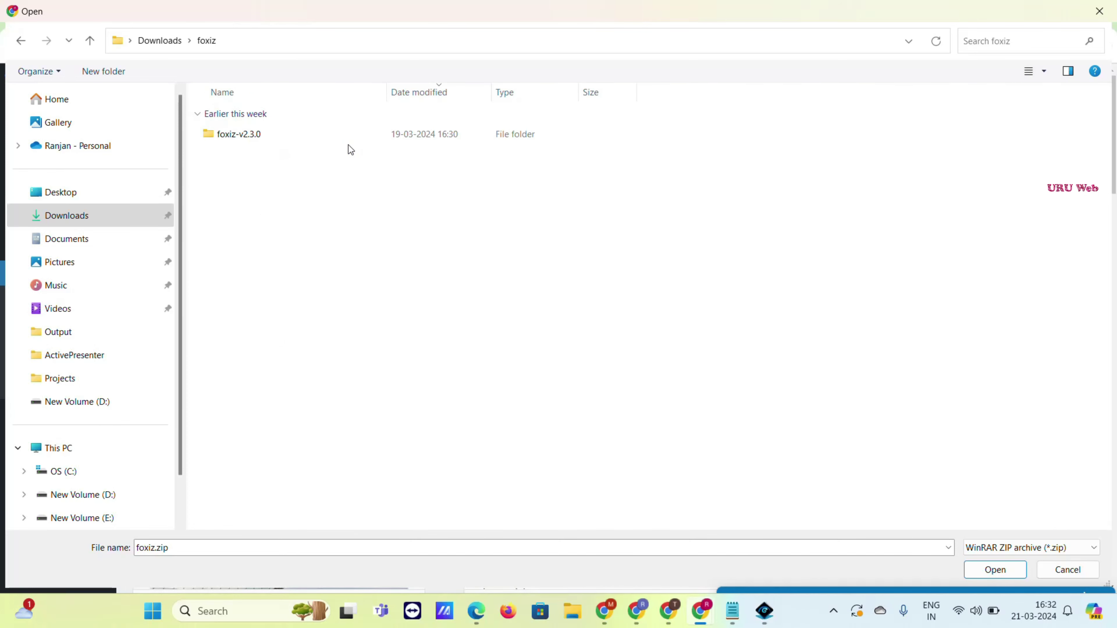
double_click(258, 136)
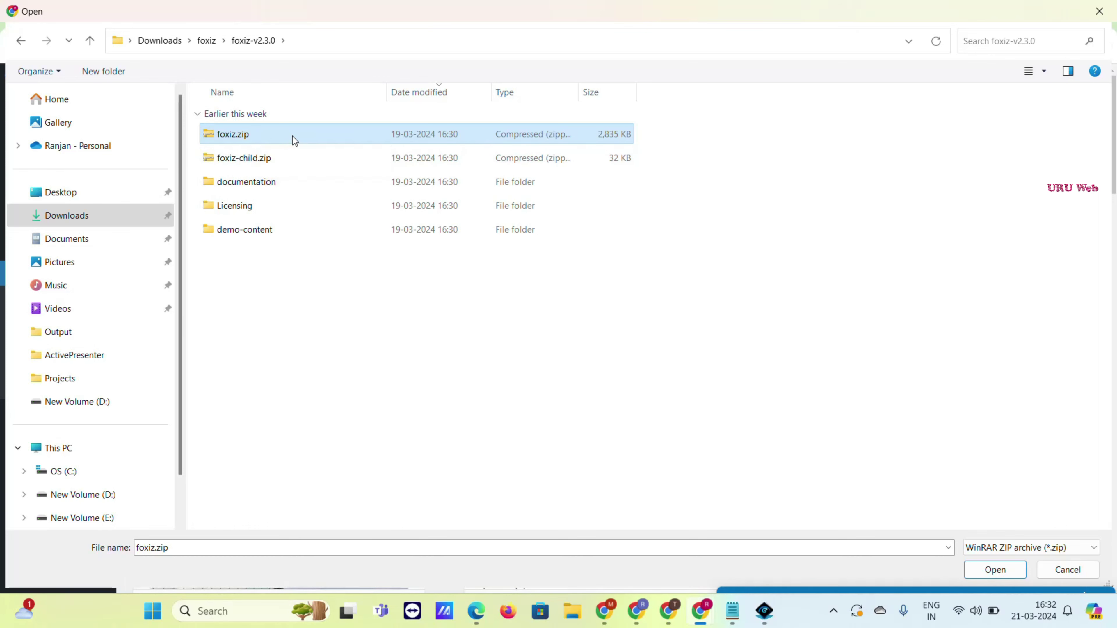
key("Escape")
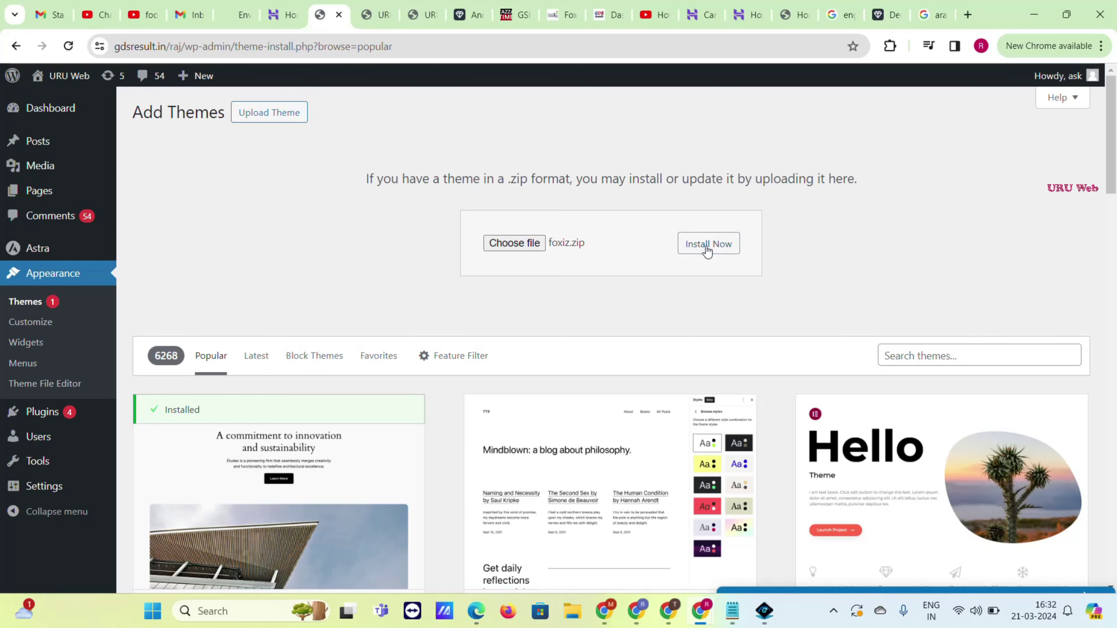
left_click(705, 245)
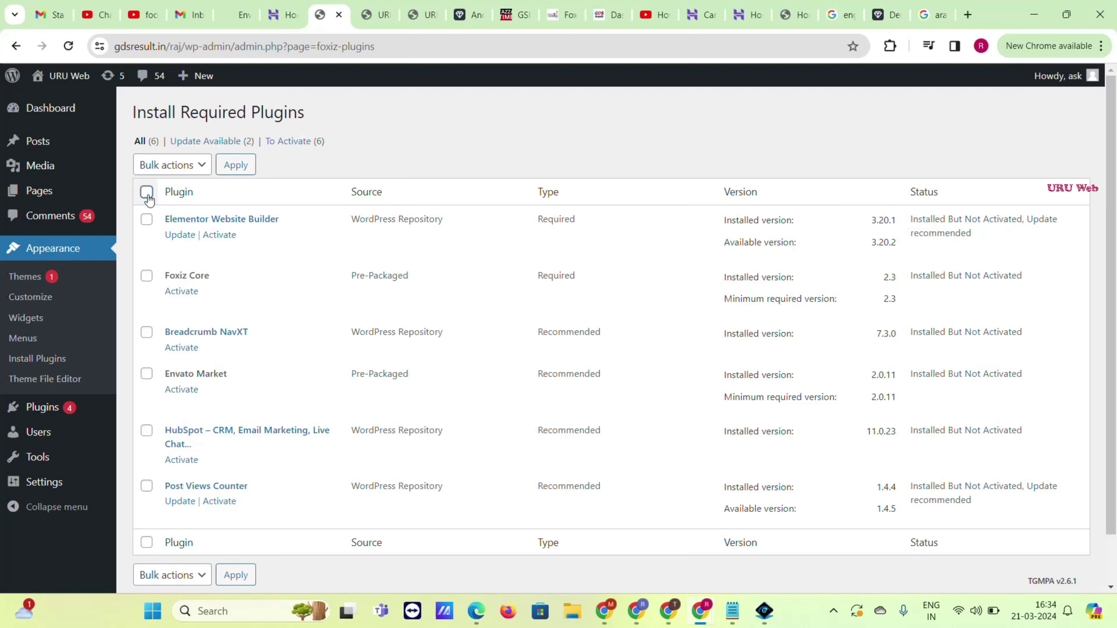
- Select all plugins on the Install Required Plugins page and apply the Activate bulk action to them
left_click(147, 193)
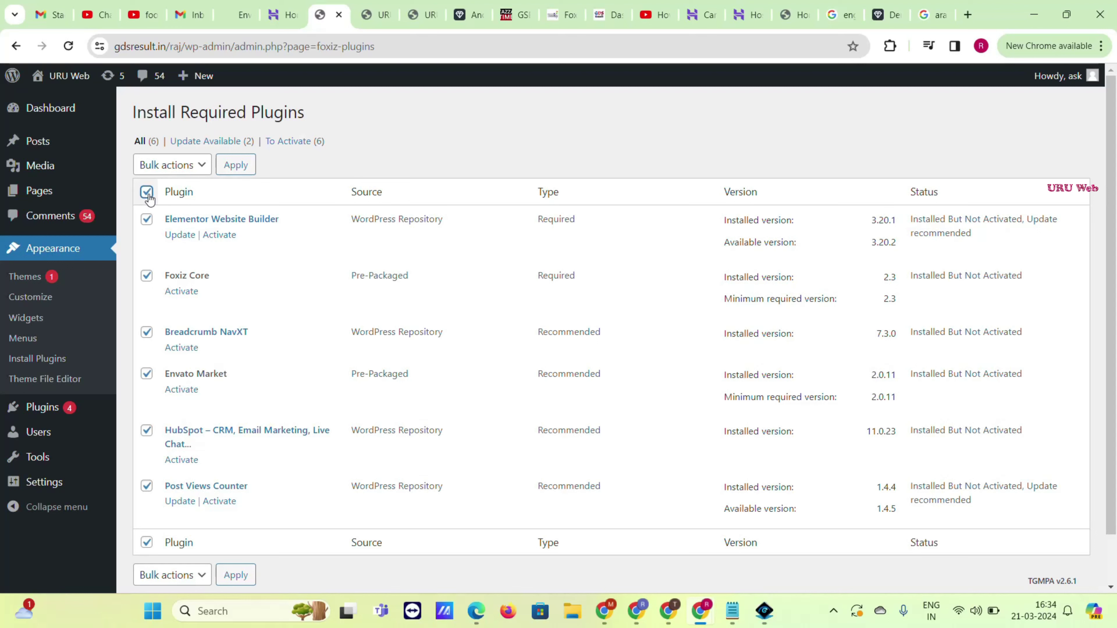
left_click(202, 166)
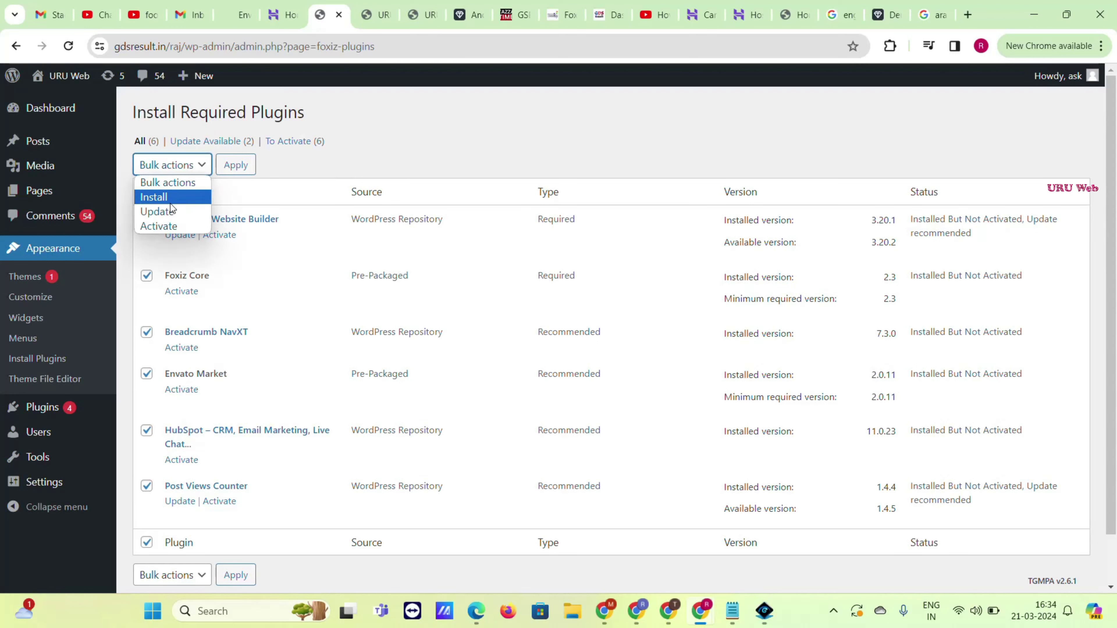
left_click(176, 226)
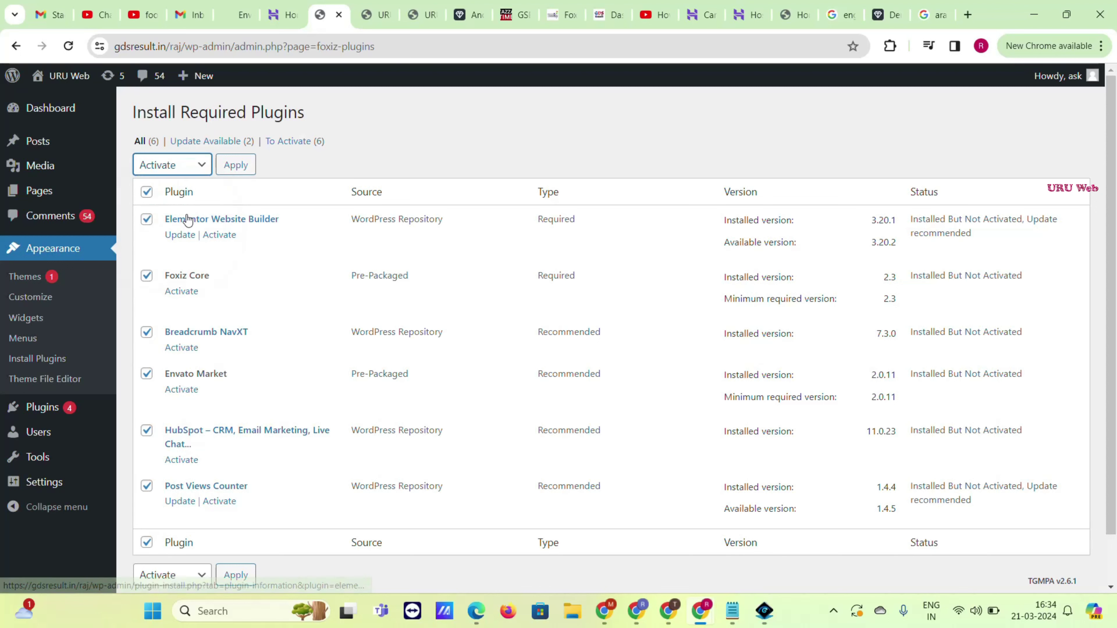
left_click(233, 174)
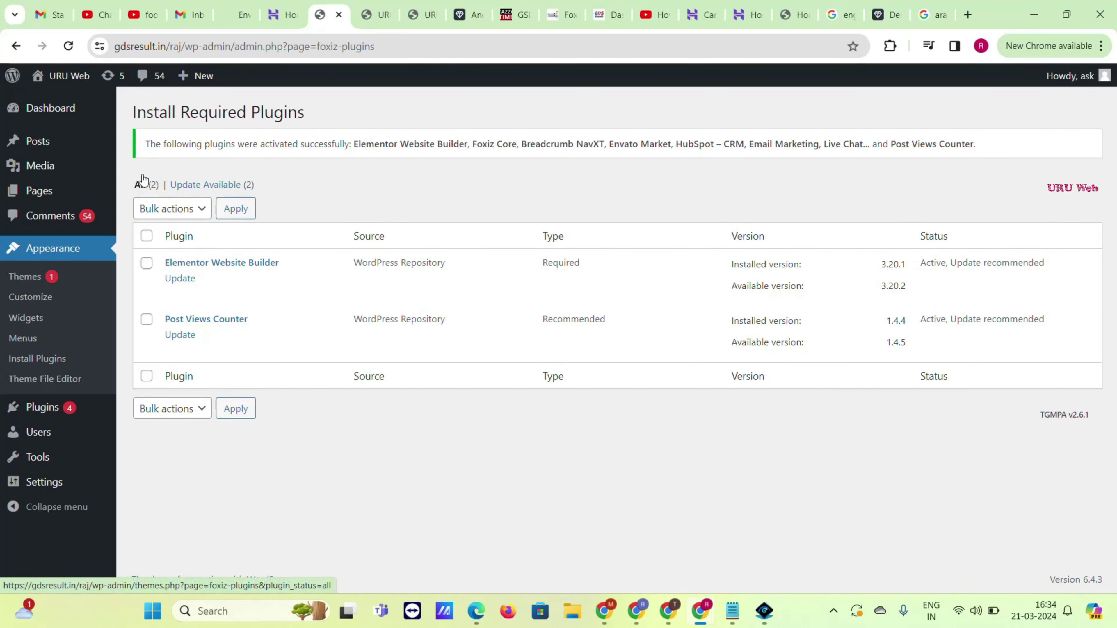
- Reload the admin page, look over the Foxiz welcome page and open the Foxiz Demo Importer
left_click(70, 44)
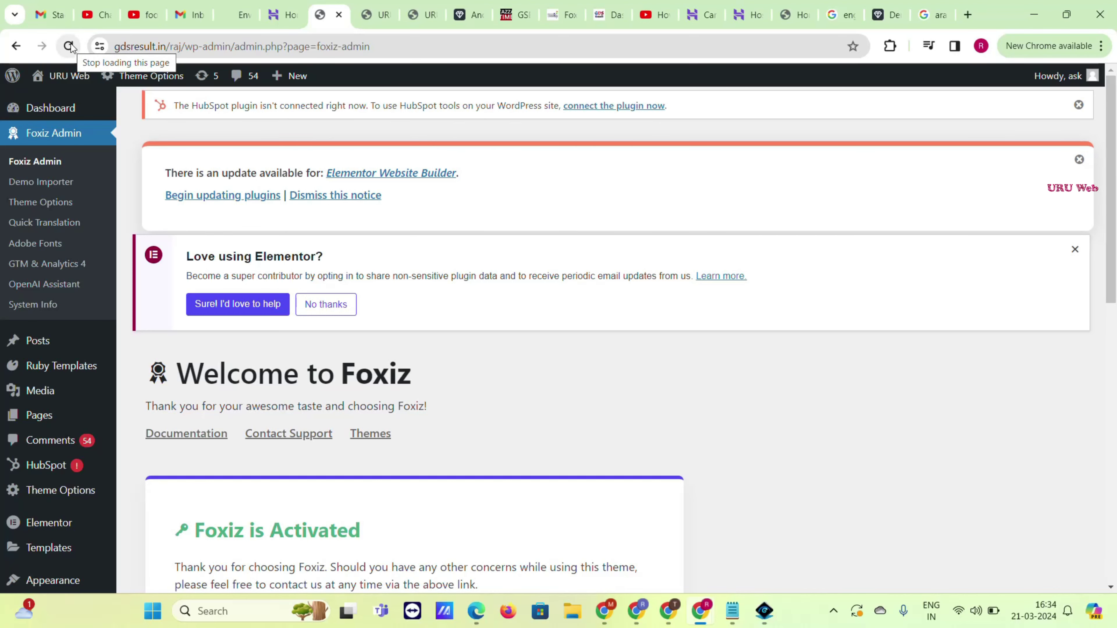
scroll(263, 291, "down", 6)
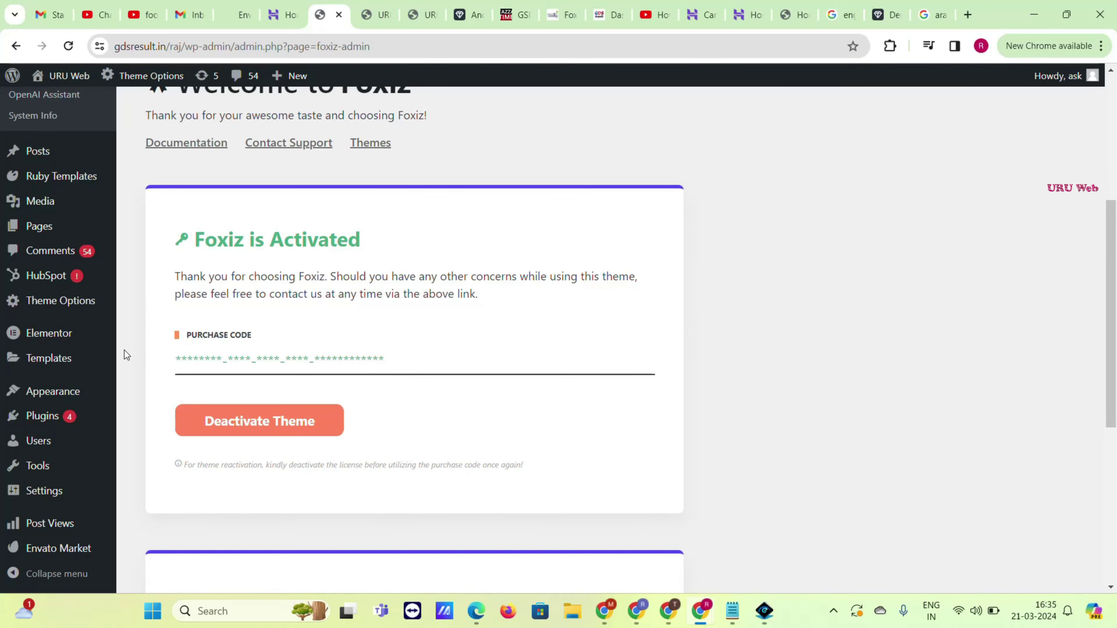
scroll(124, 350, "up", 3)
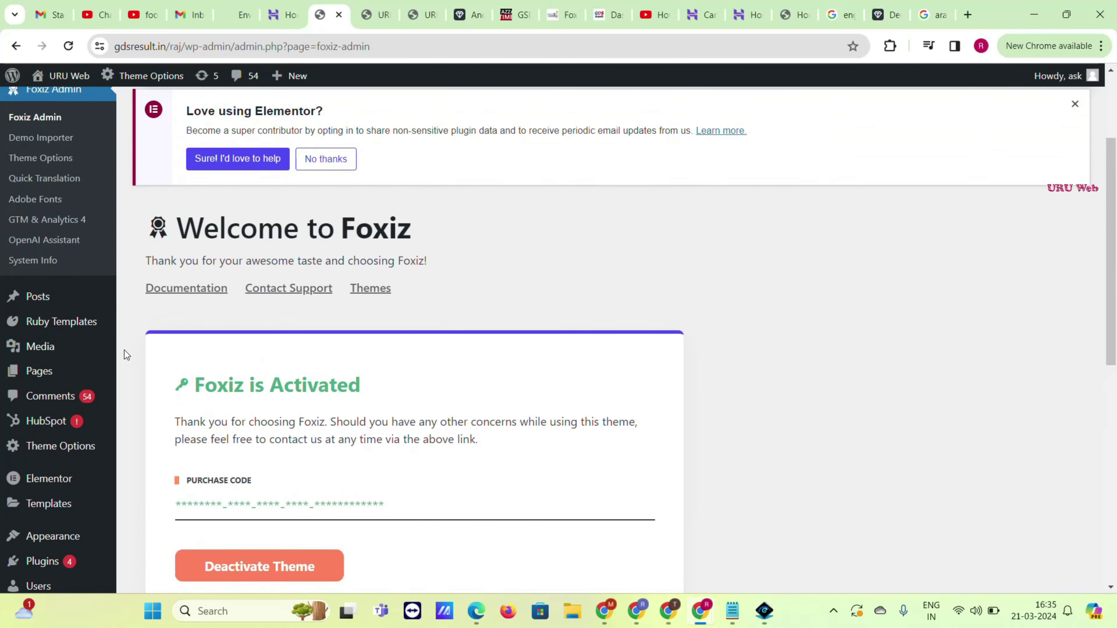
left_click(62, 141)
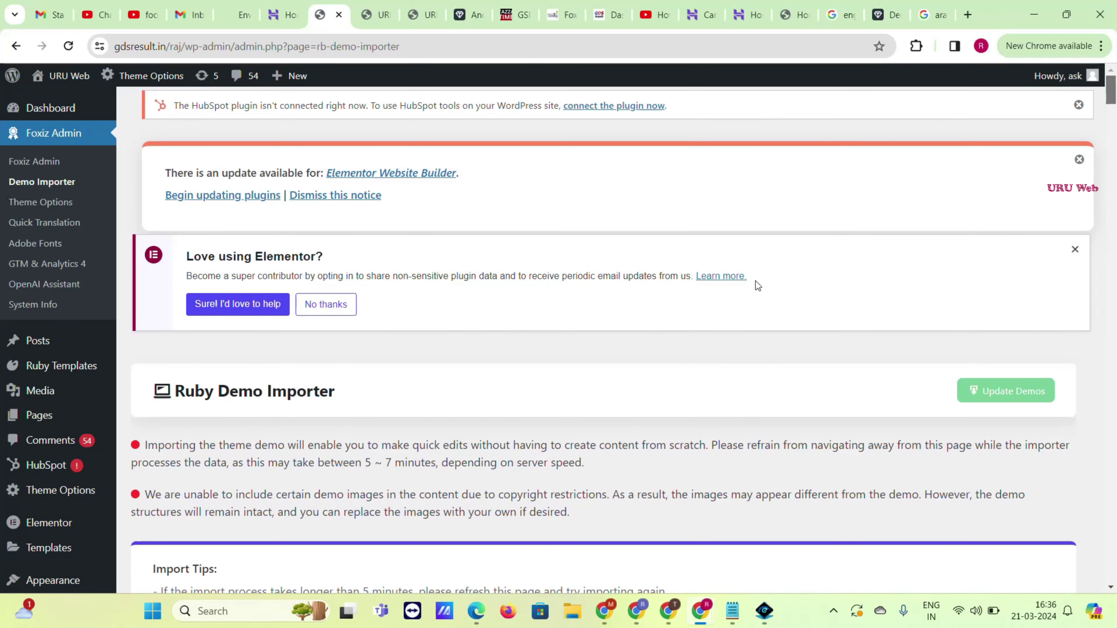
- Find the Android Hub demo, select Import All Demo for it and start and confirm the import
scroll(716, 290, "down", 20)
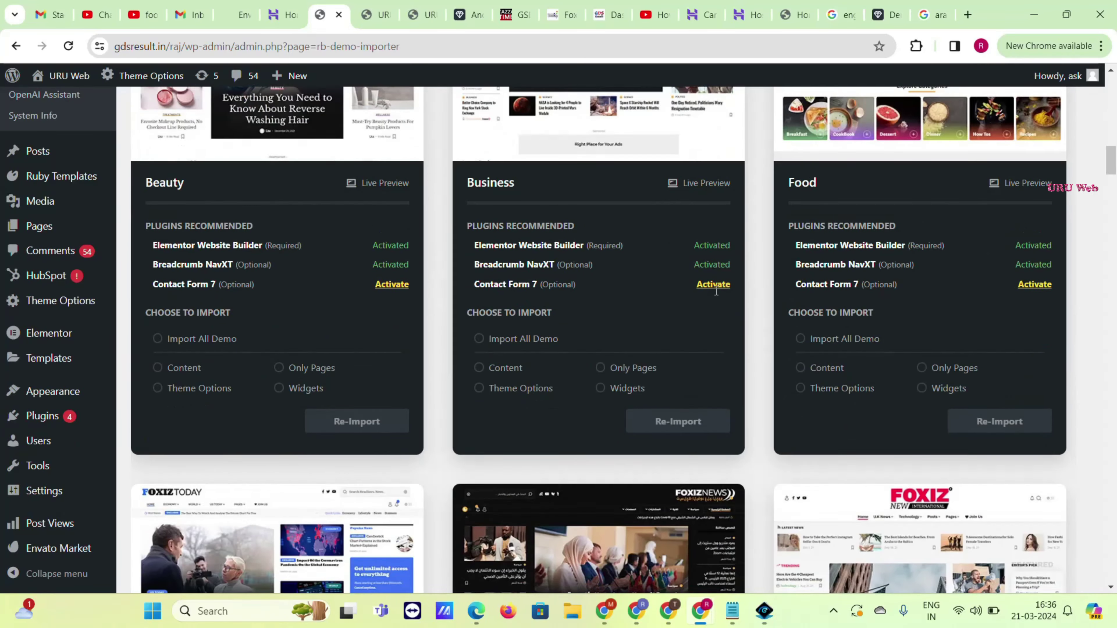
scroll(716, 290, "down", 20)
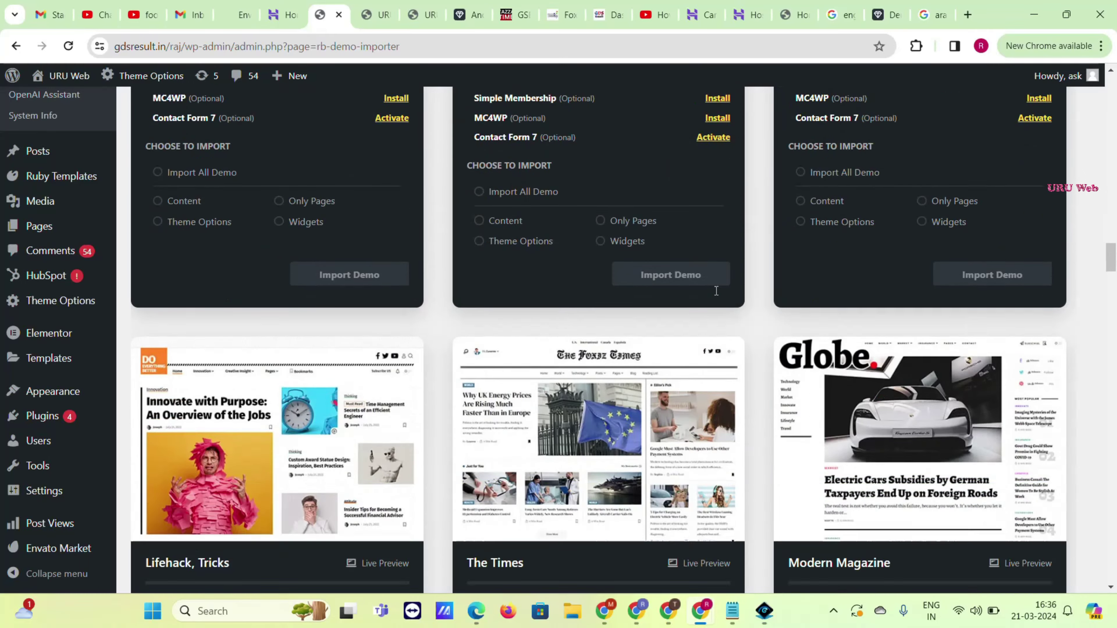
scroll(716, 290, "down", 20)
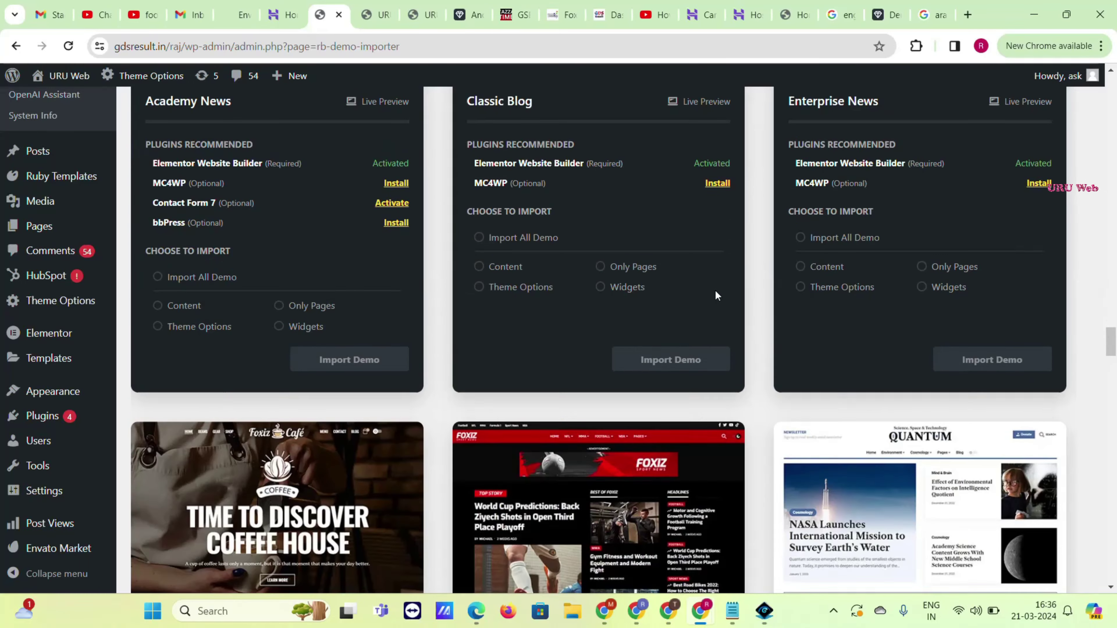
scroll(715, 291, "down", 20)
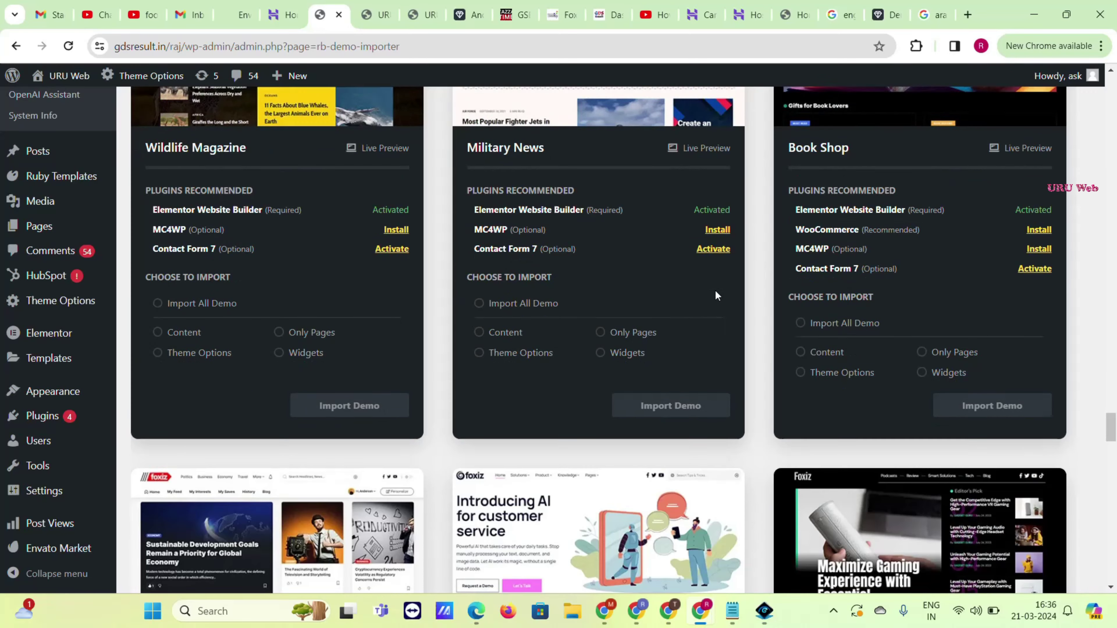
scroll(716, 296, "down", 10)
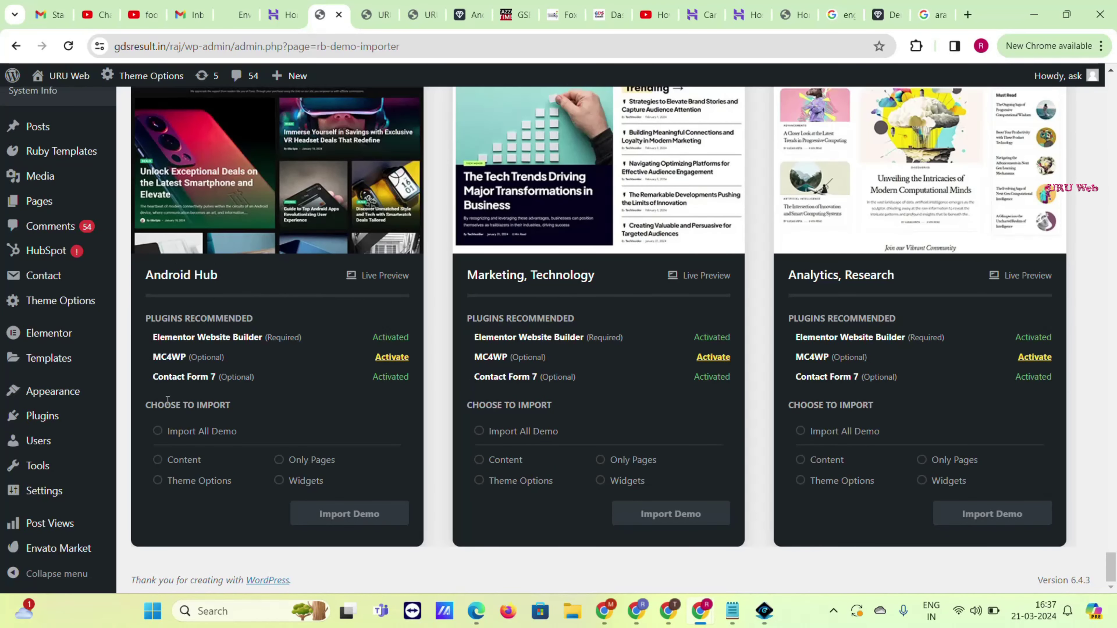
left_click(158, 432)
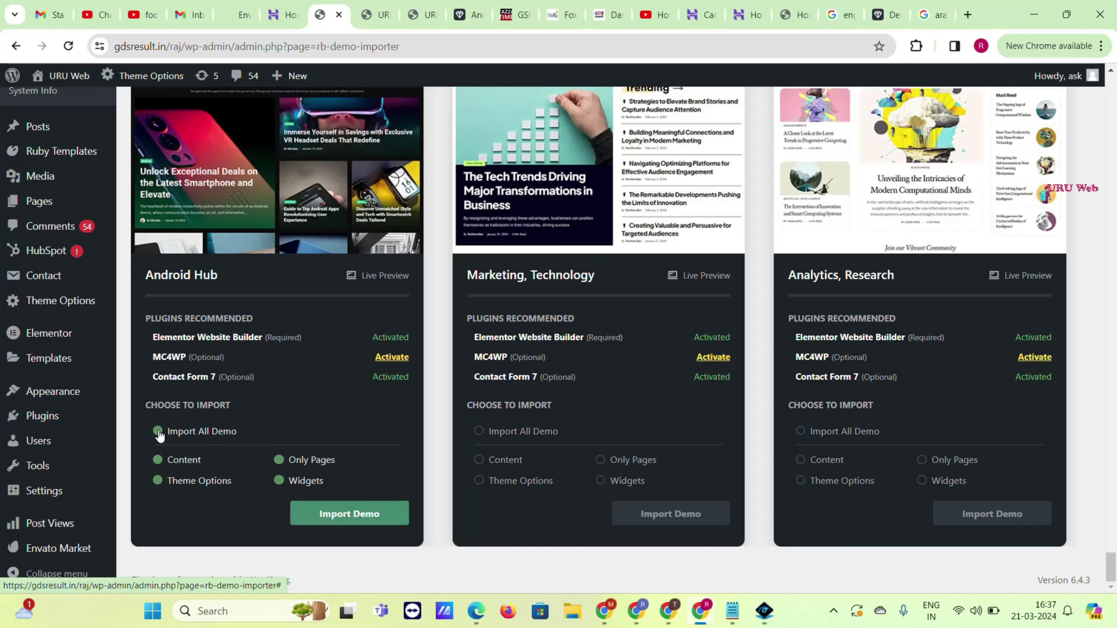
left_click(350, 513)
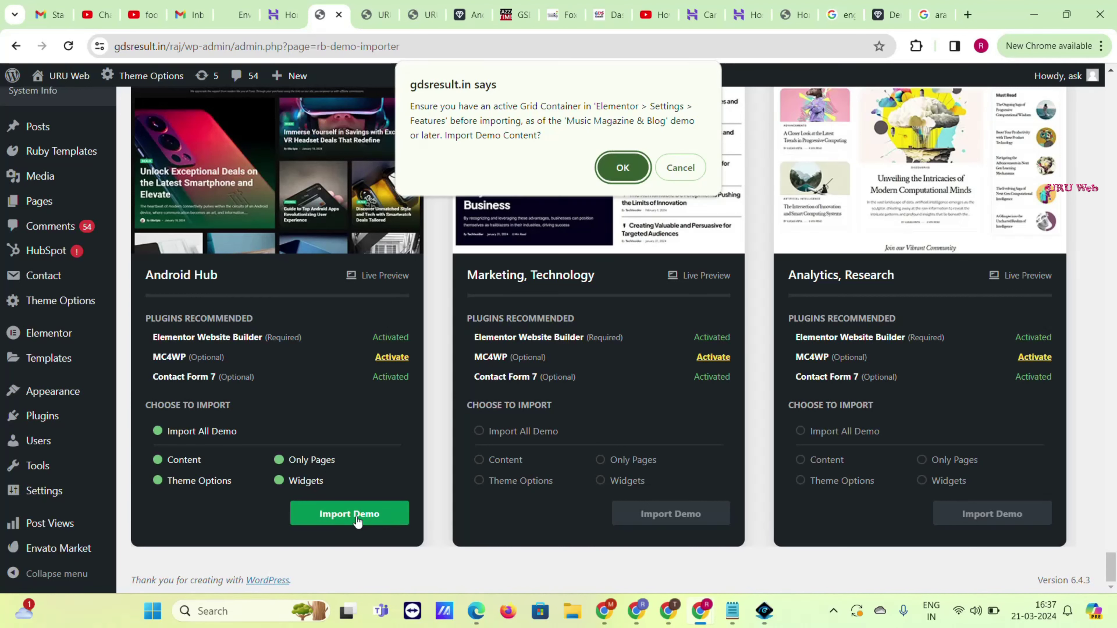
left_click(631, 168)
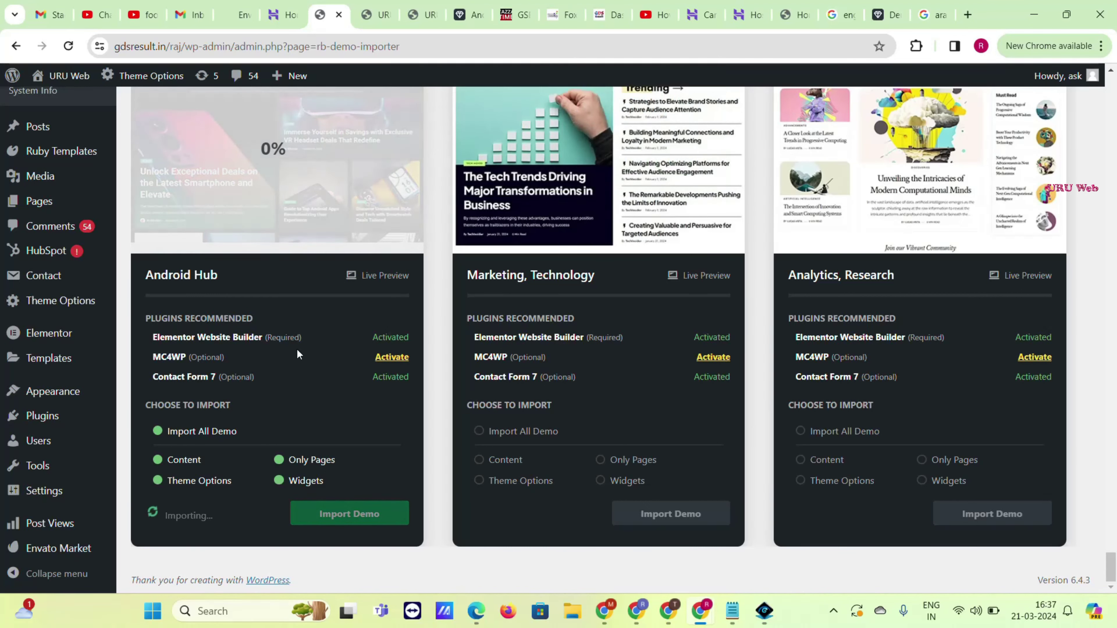
- Open the live site in a new browser tab to examine its home page with the imported demo, and return to the Demo Importer
scroll(297, 348, "up", 2)
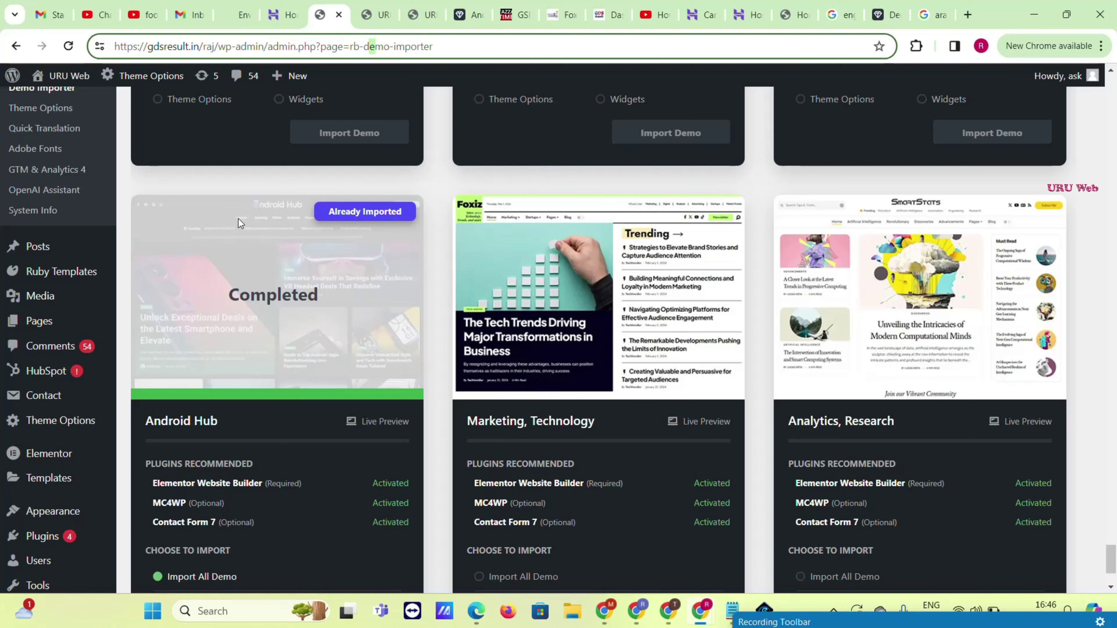
mouse_move(58, 82)
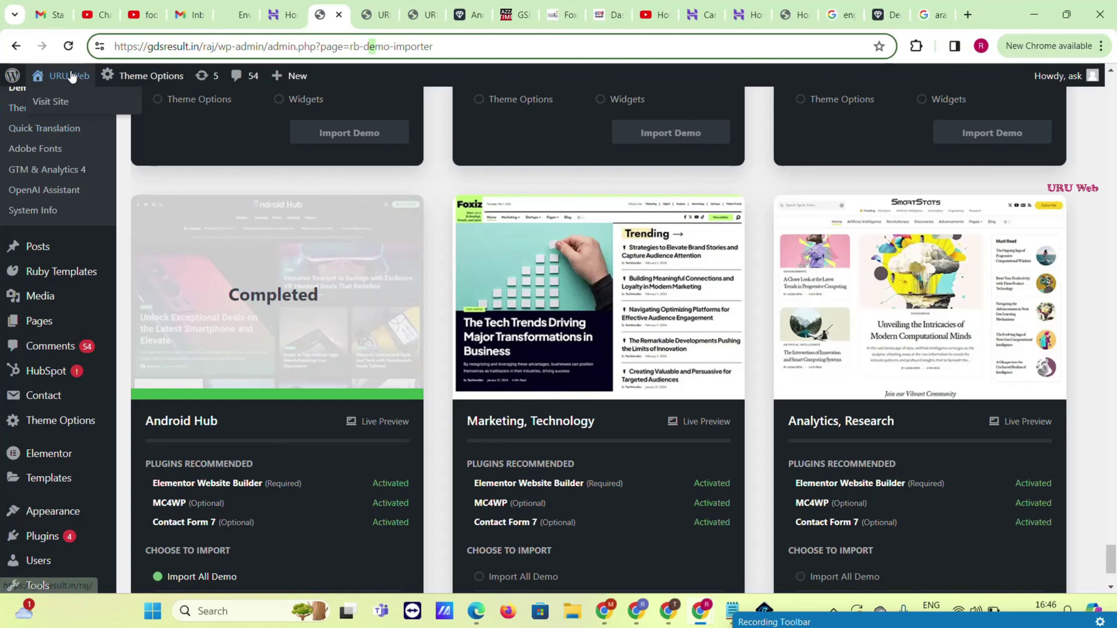
right_click(52, 103)
left_click(75, 116)
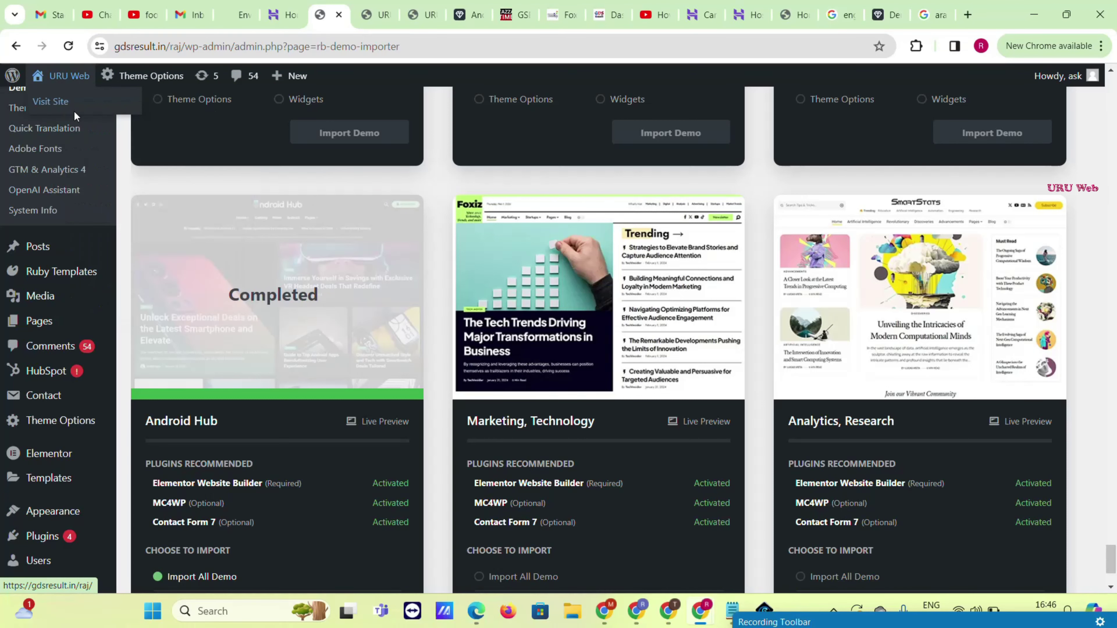
left_click(351, 5)
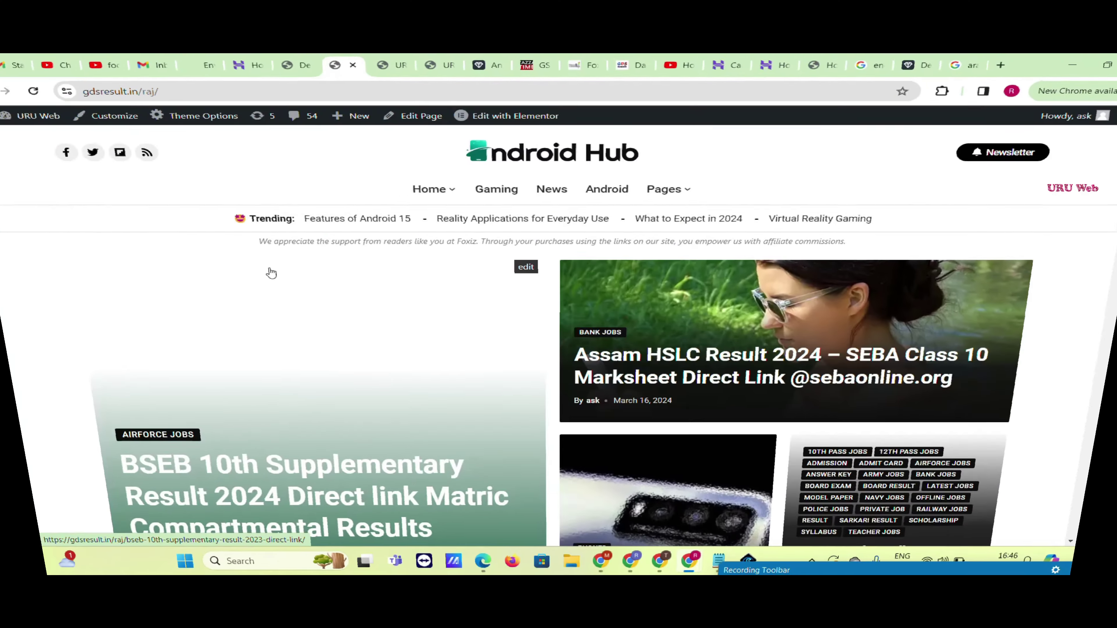
scroll(274, 264, "down", 12)
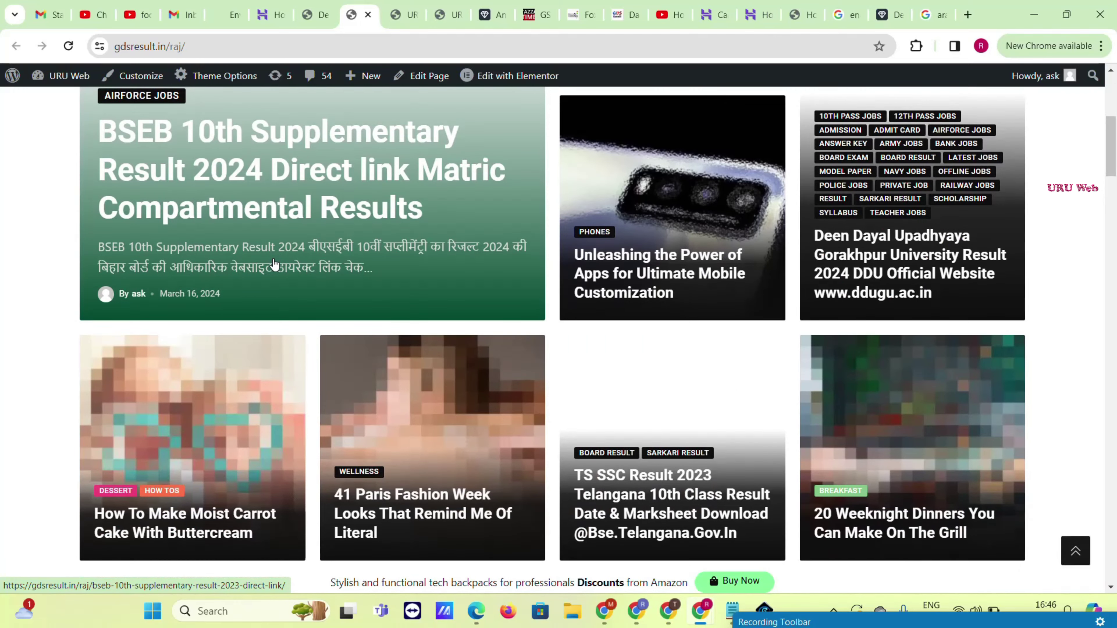
scroll(274, 259, "down", 15)
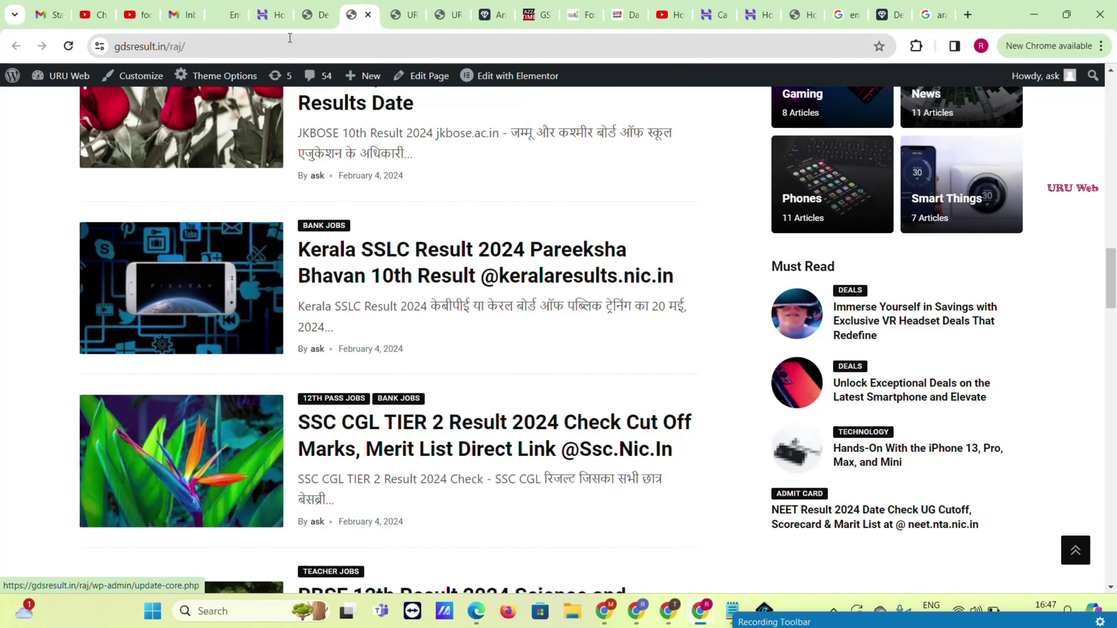
left_click(311, 6)
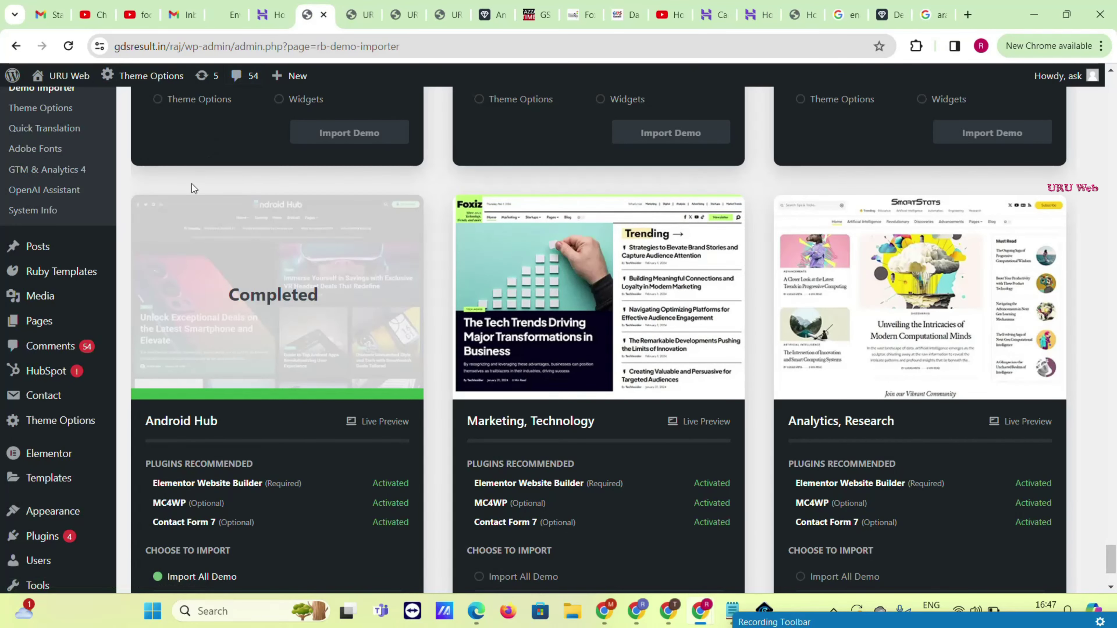
- Set the static homepage to Androidhub Home 3 in the Reading settings and save the changes
scroll(42, 438, "down", 3)
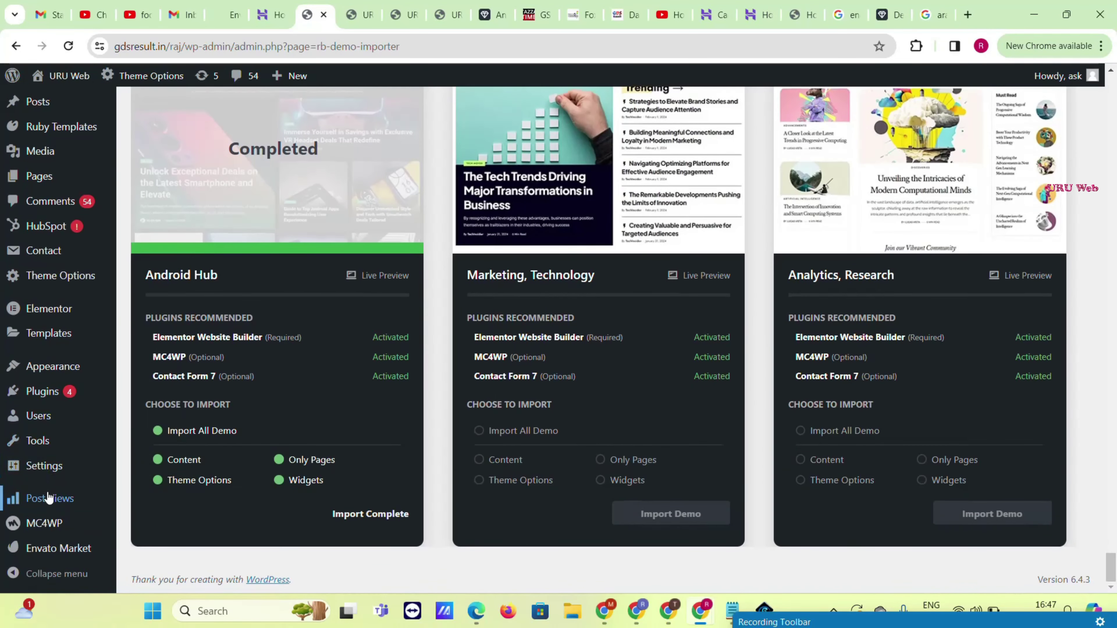
mouse_move(61, 469)
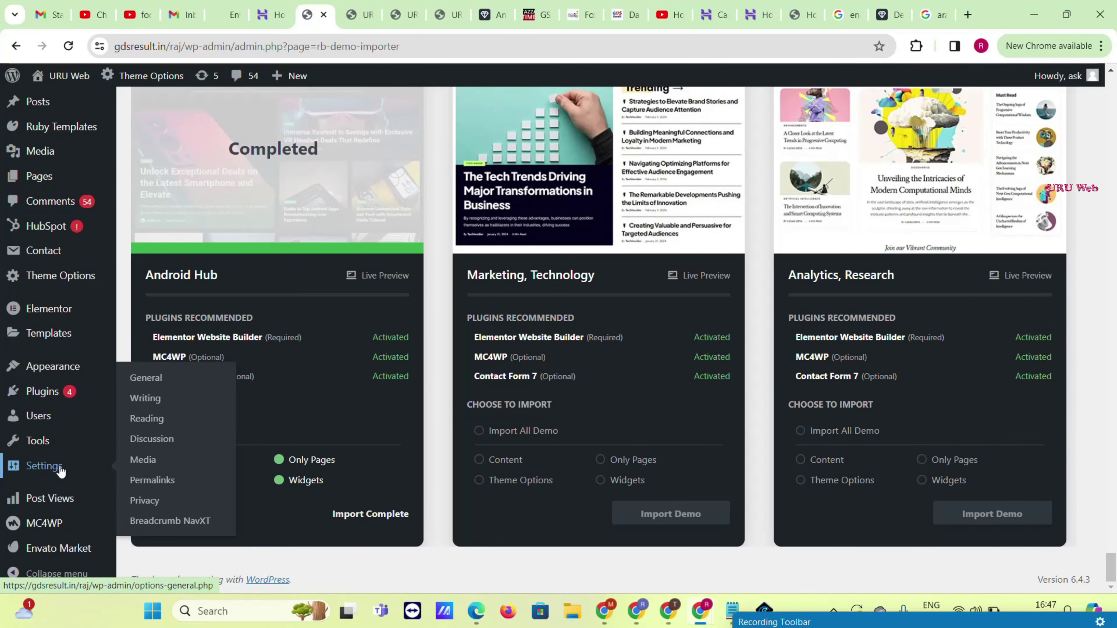
left_click(160, 420)
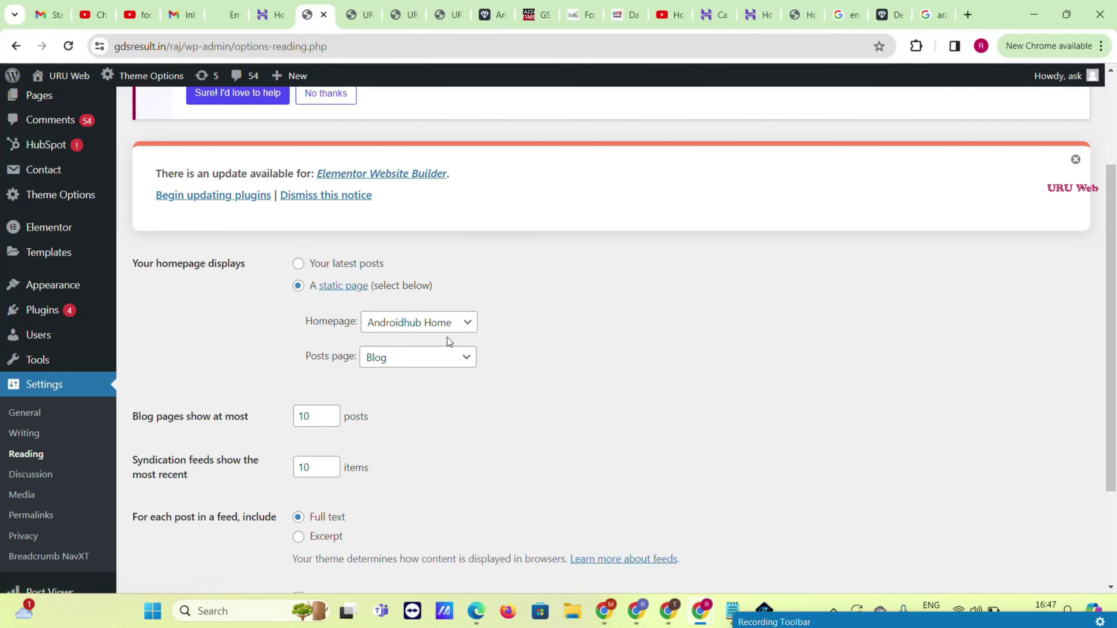
left_click(442, 329)
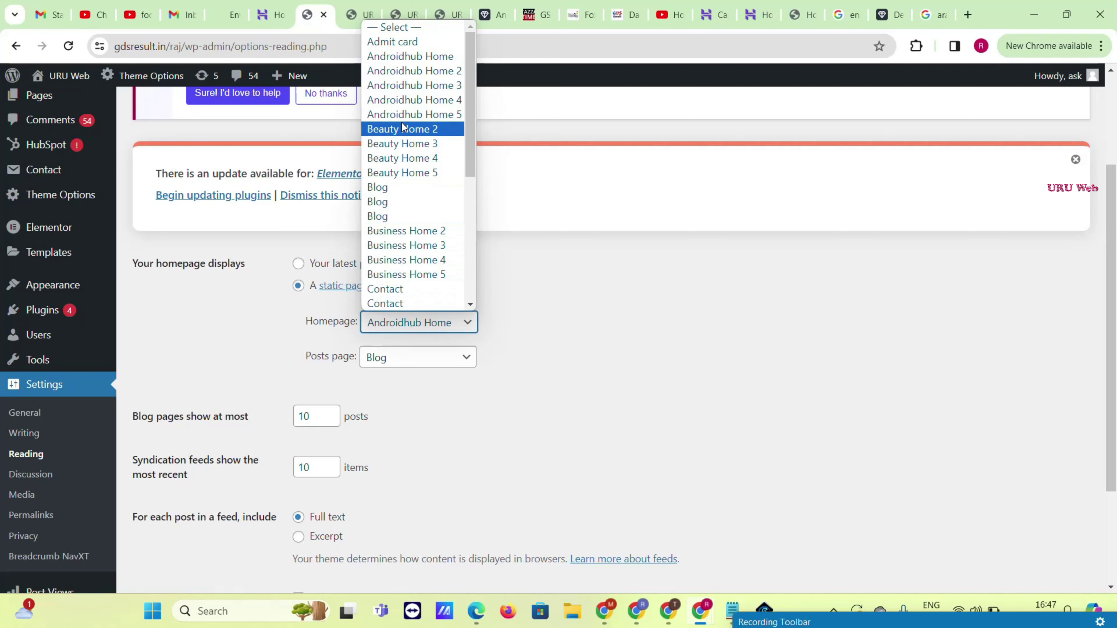
left_click(446, 87)
scroll(241, 386, "down", 2)
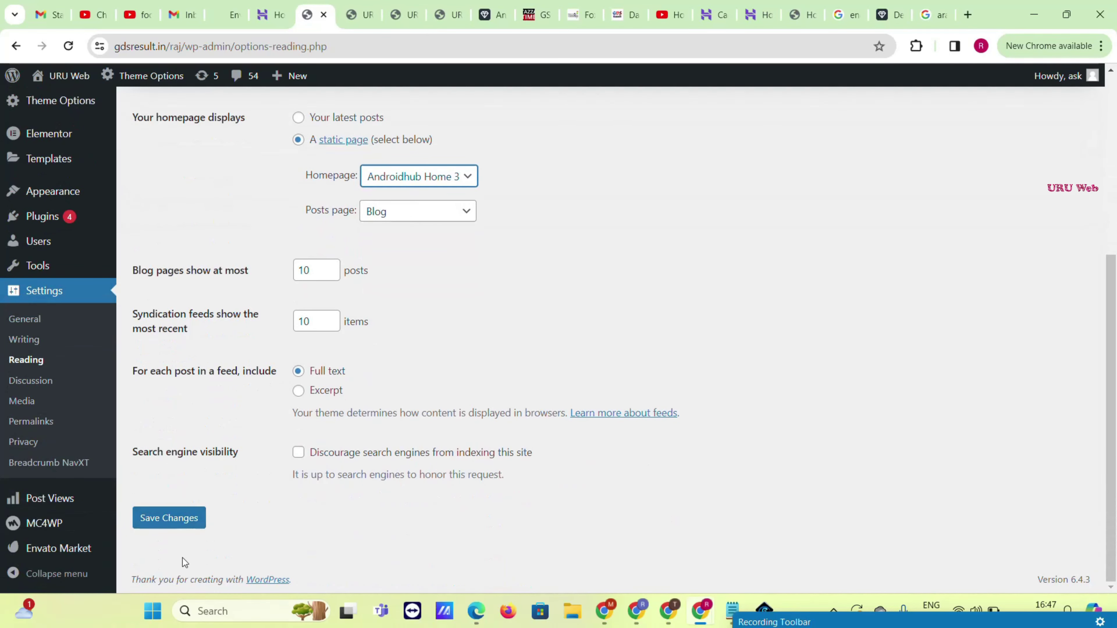
left_click(193, 517)
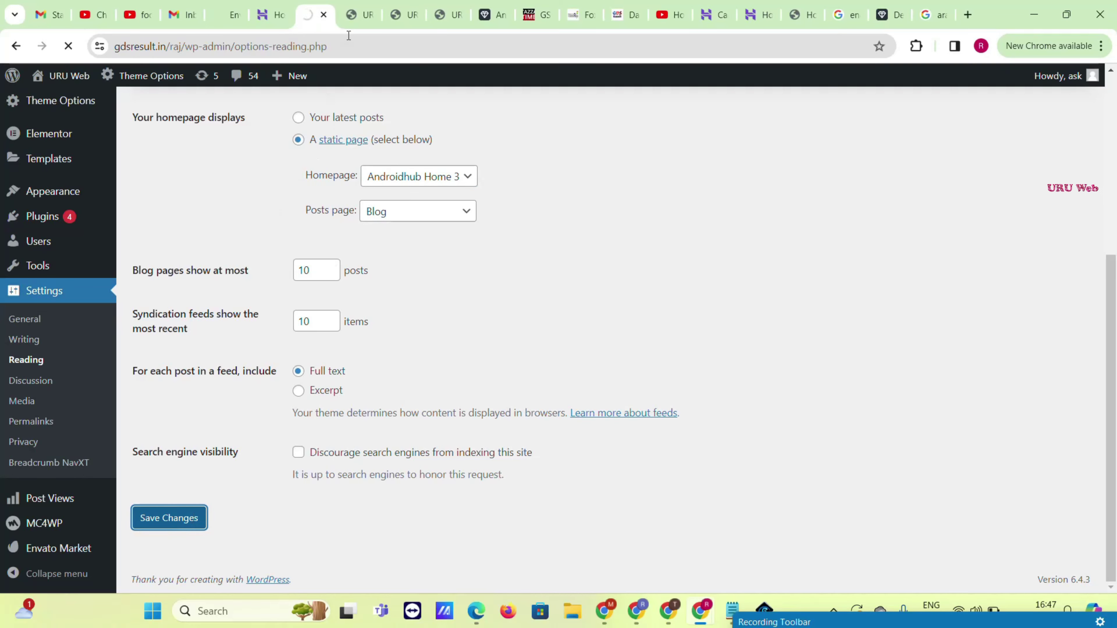
- Examine the live site's home page sections and header navigation, and return to the Reading settings
left_click(357, 8)
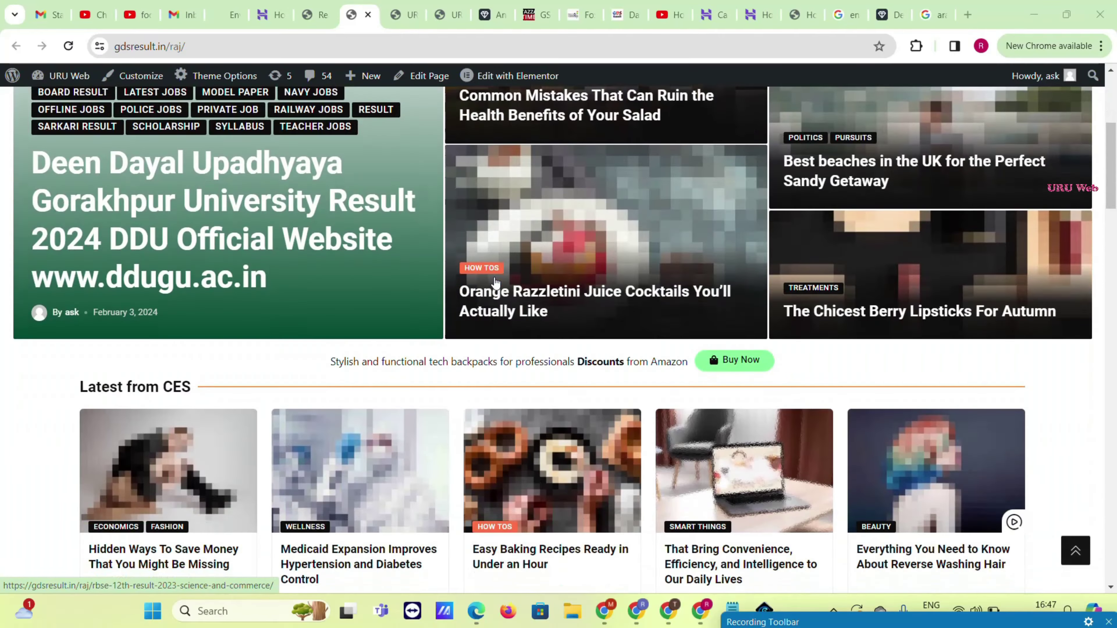
scroll(685, 292, "down", 20)
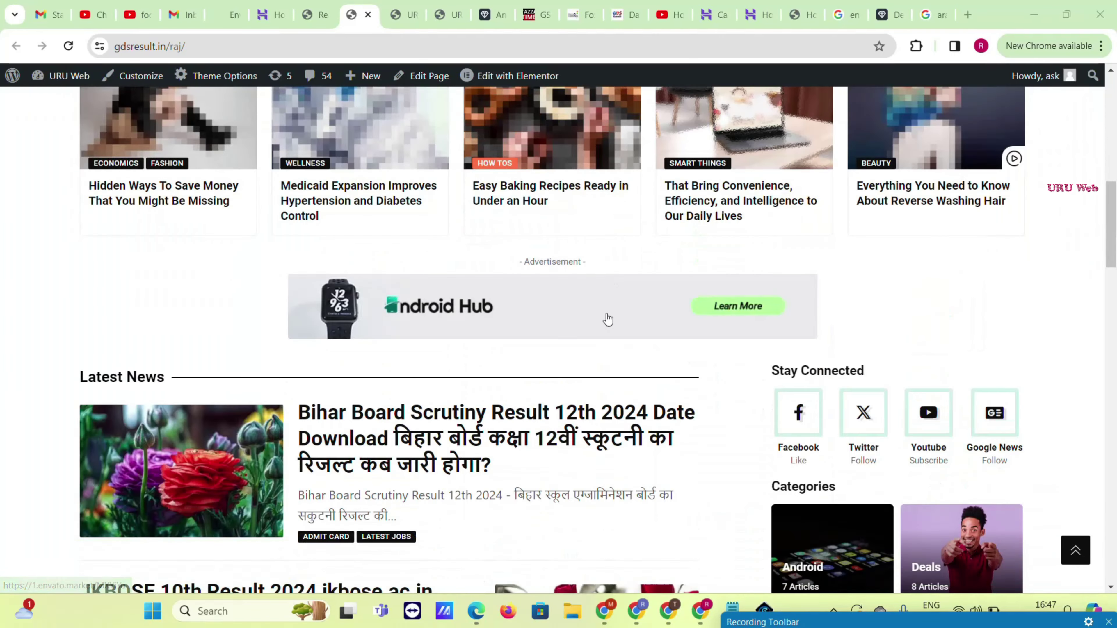
scroll(594, 304, "down", 15)
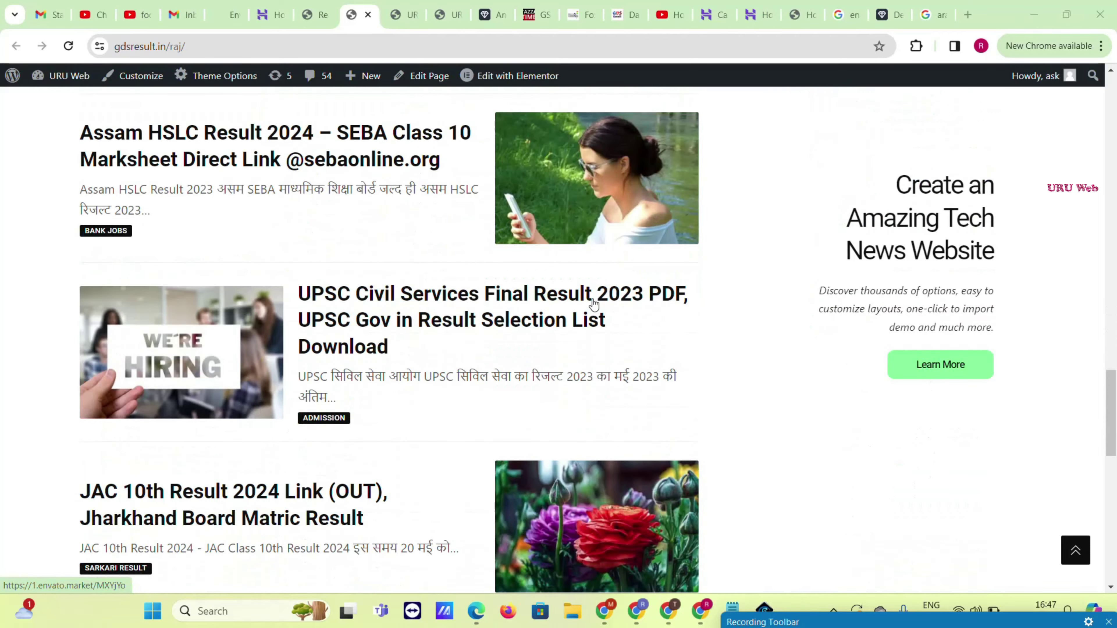
scroll(594, 305, "up", 20)
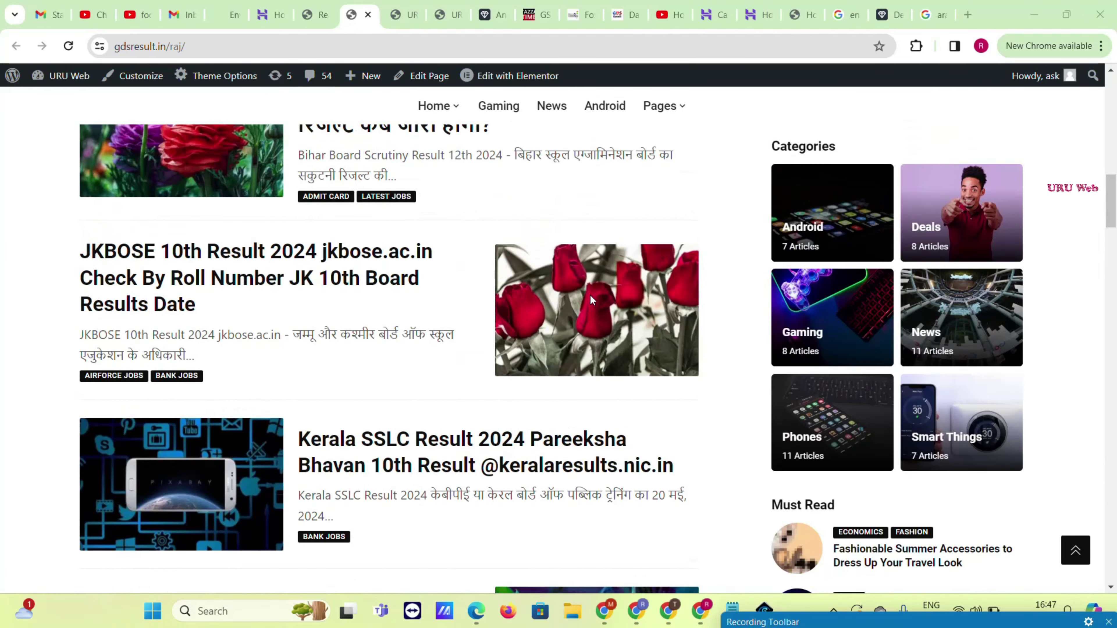
scroll(531, 192, "up", 8)
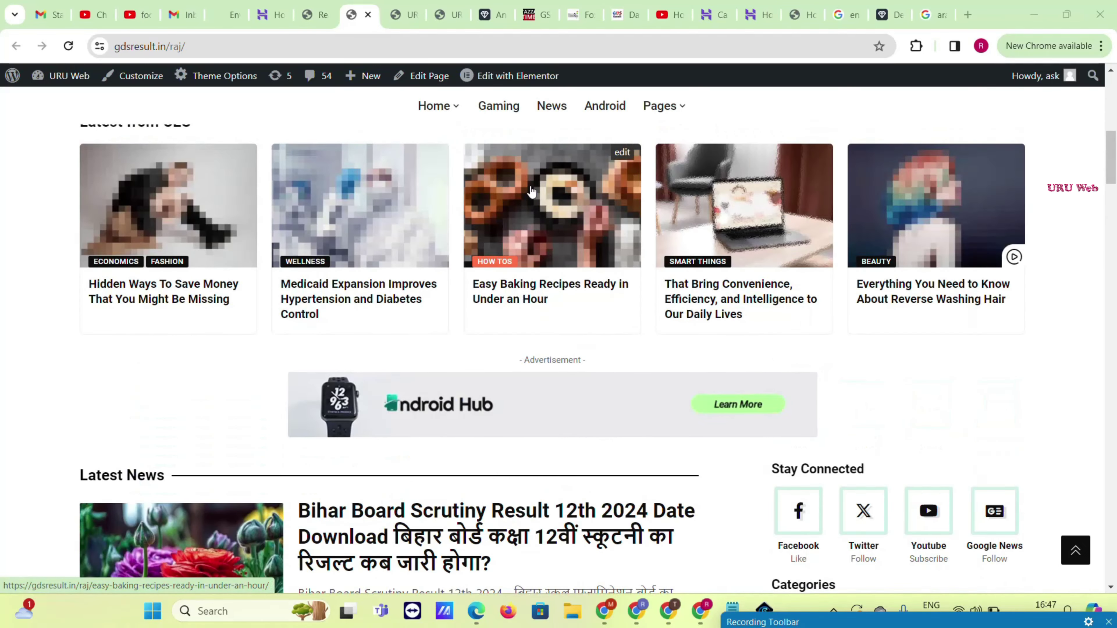
key("ctrl+Page_Up")
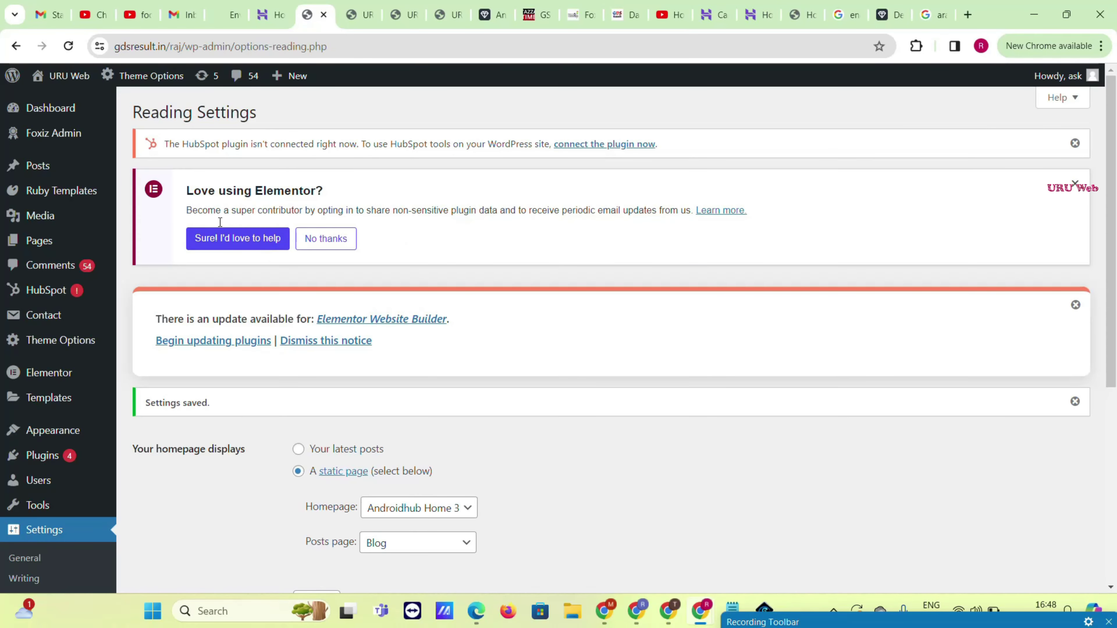
scroll(137, 309, "down", 5)
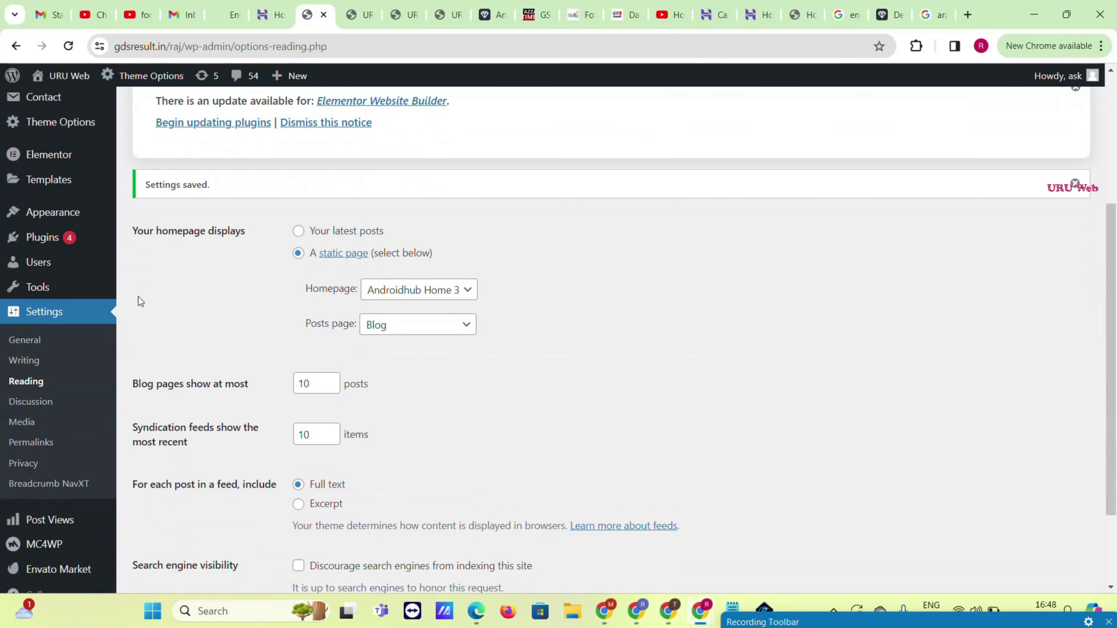
left_click(359, 9)
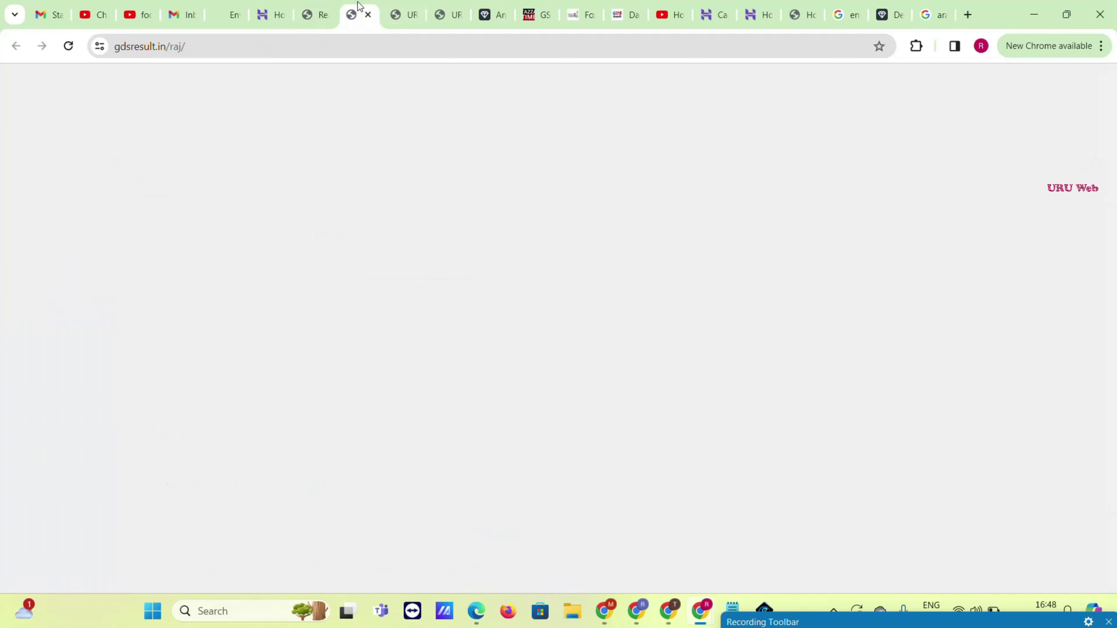
scroll(423, 143, "up", 3)
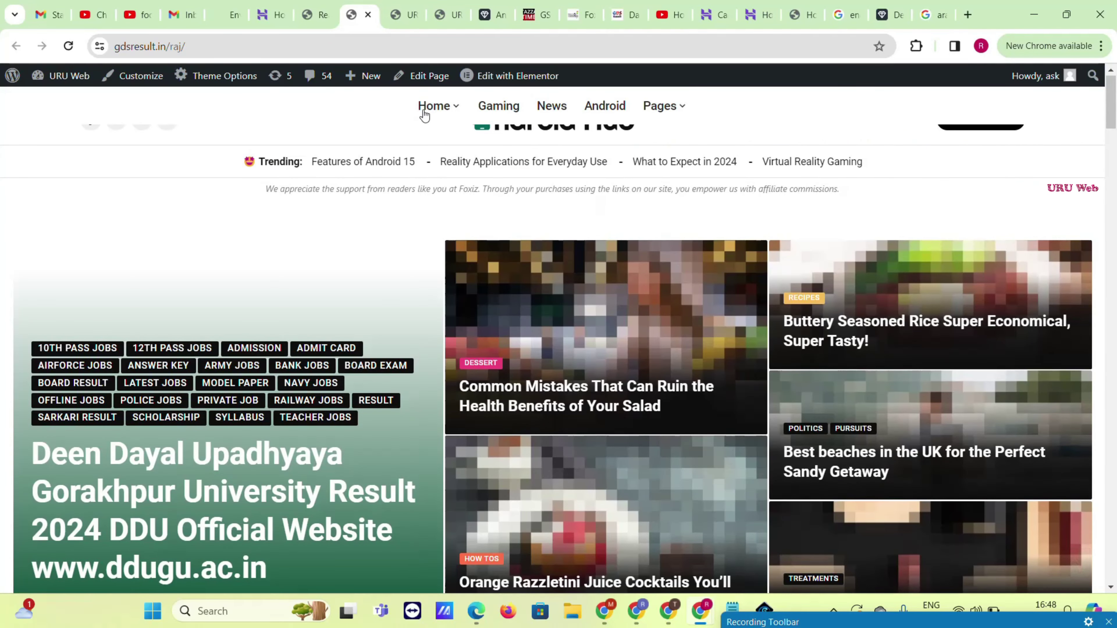
mouse_move(445, 165)
left_click(329, 6)
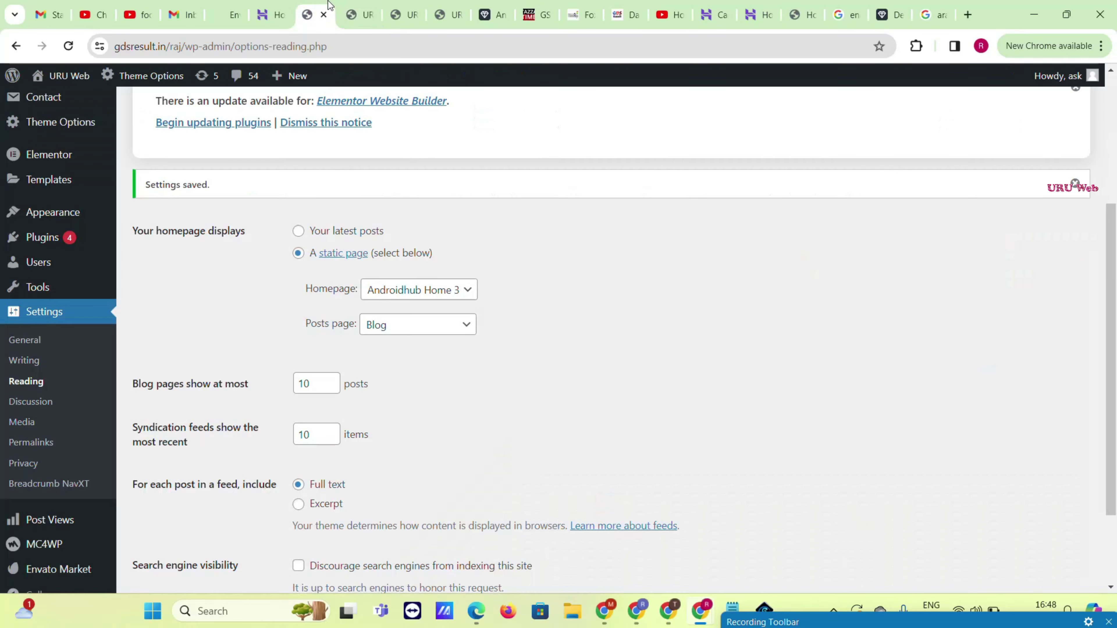
- Open the Menus page of the site's appearance settings and choose Footer Menu as the menu to edit
mouse_move(85, 219)
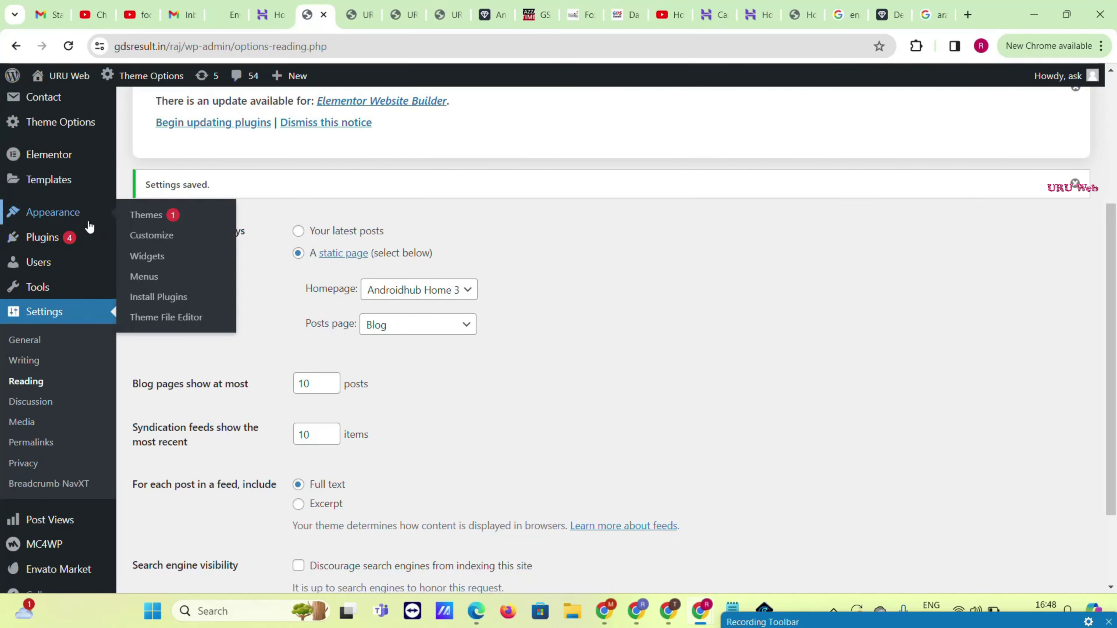
left_click(157, 277)
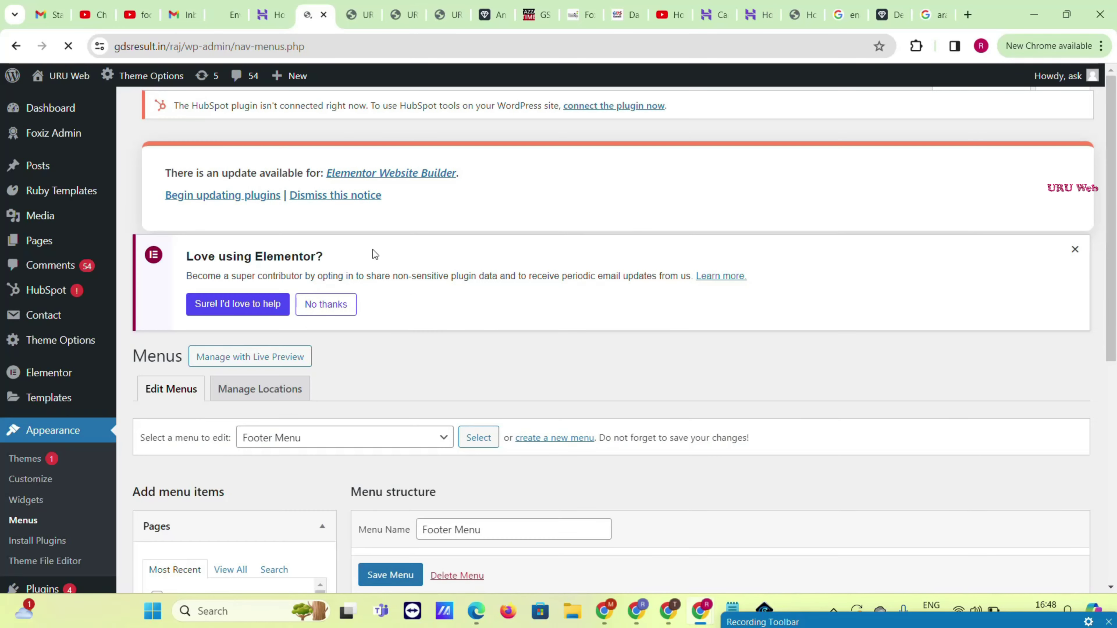
scroll(373, 252, "down", 5)
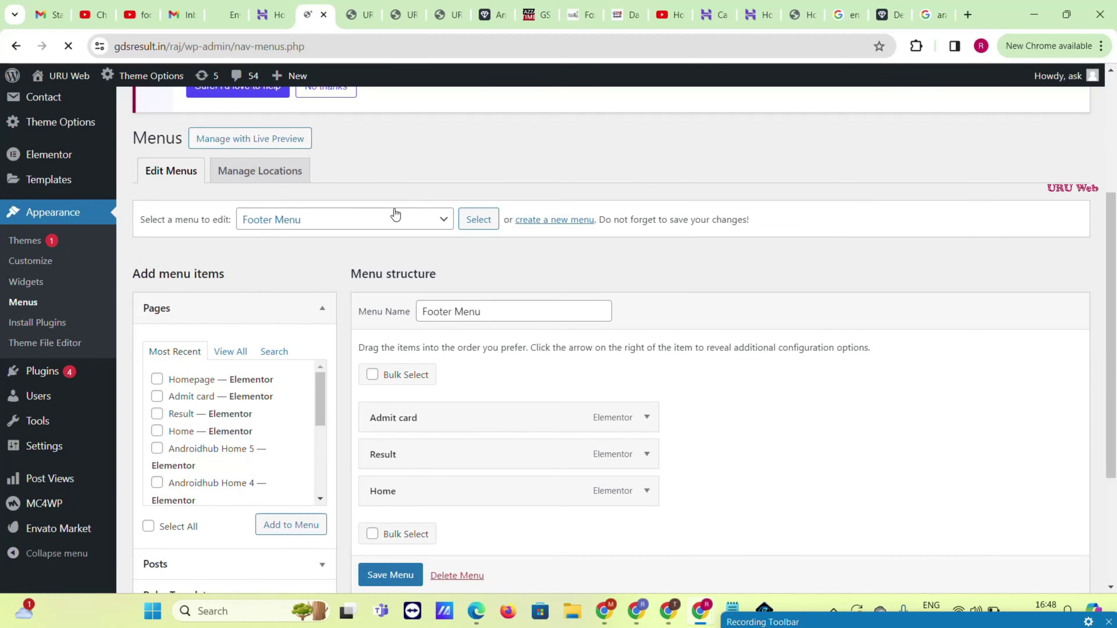
scroll(385, 213, "down", 2)
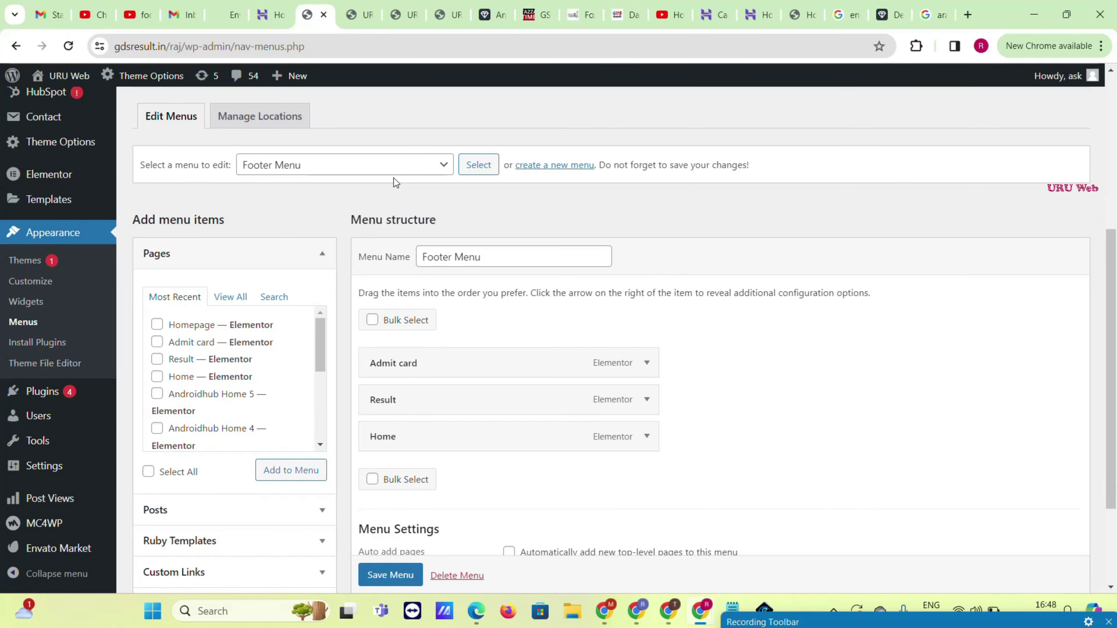
left_click(361, 171)
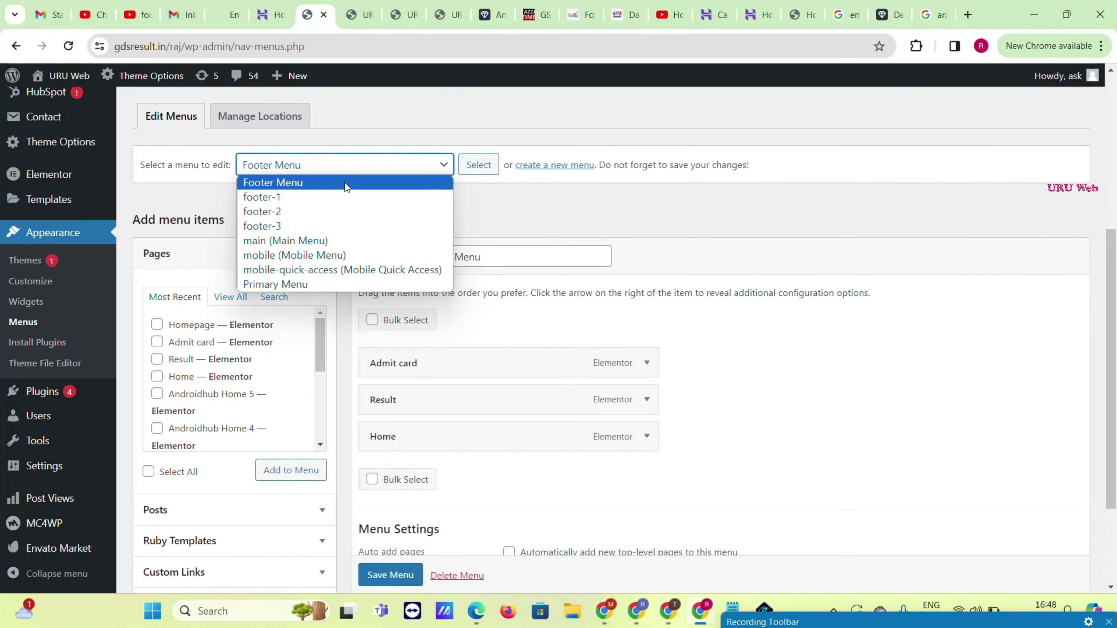
left_click(325, 183)
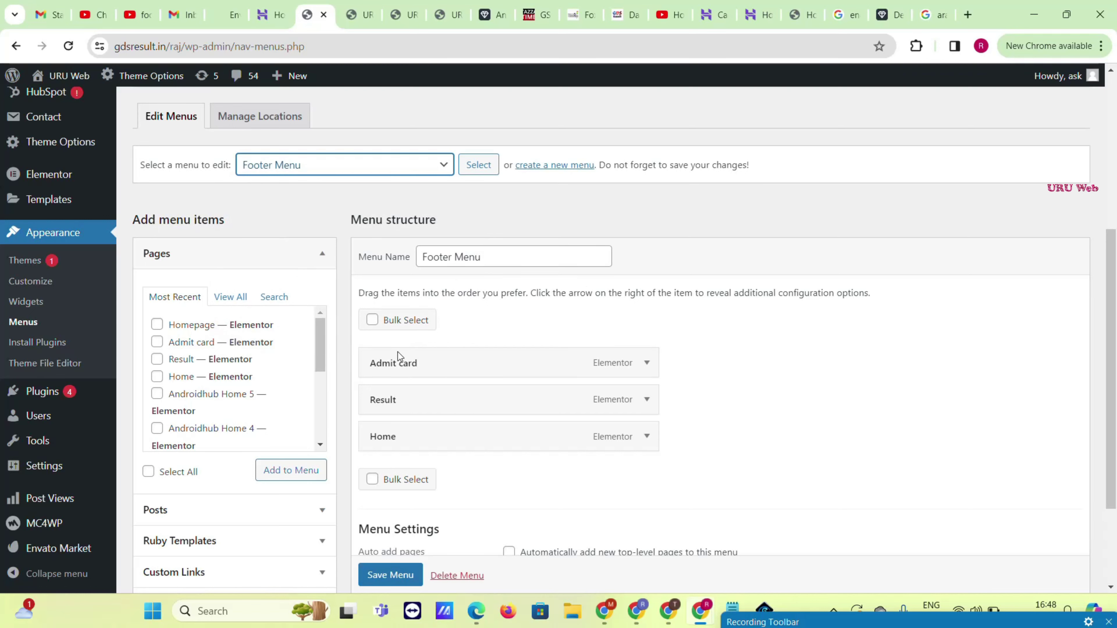
scroll(264, 371, "down", 3)
left_click(192, 375)
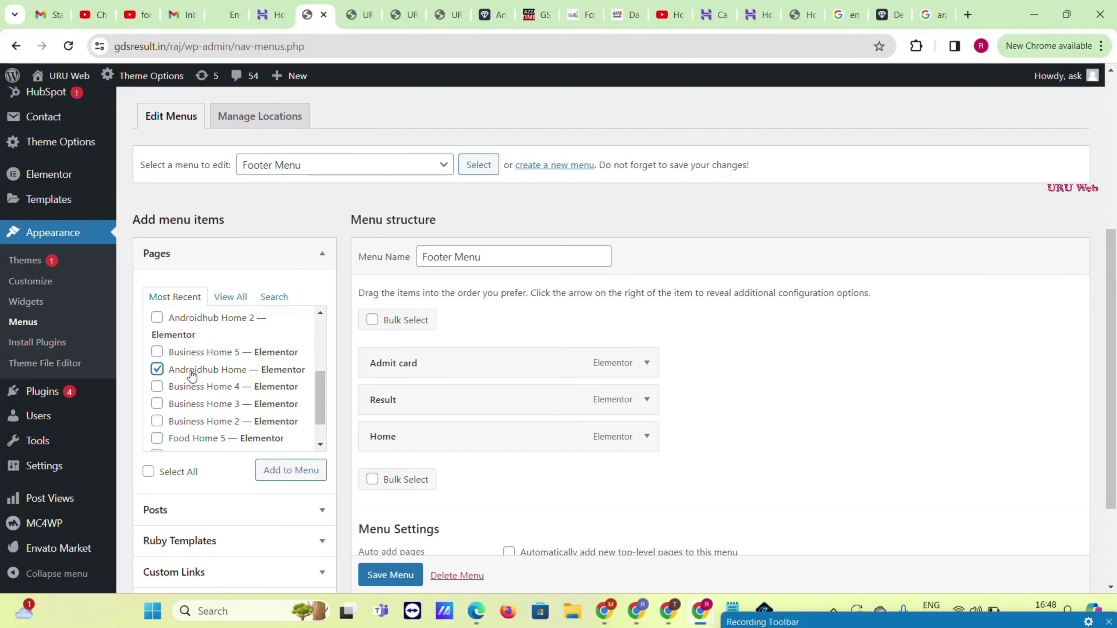
left_click(193, 371)
scroll(252, 418, "down", 2)
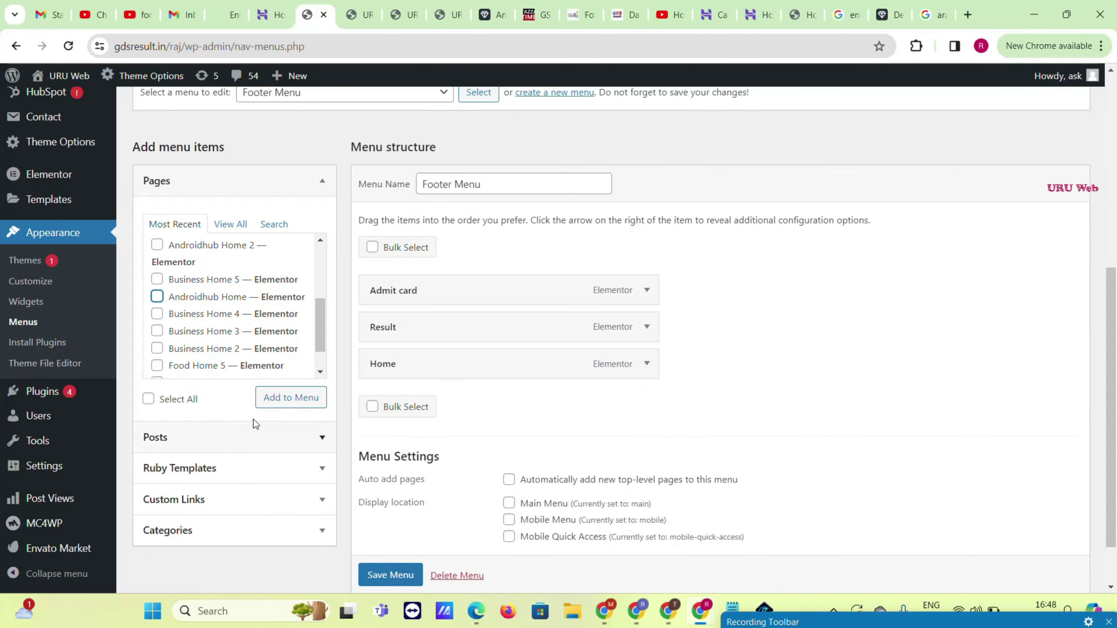
- Add the Admit card page to Footer Menu and save the menu
scroll(275, 303, "up", 1)
scroll(264, 295, "up", 5)
left_click(207, 270)
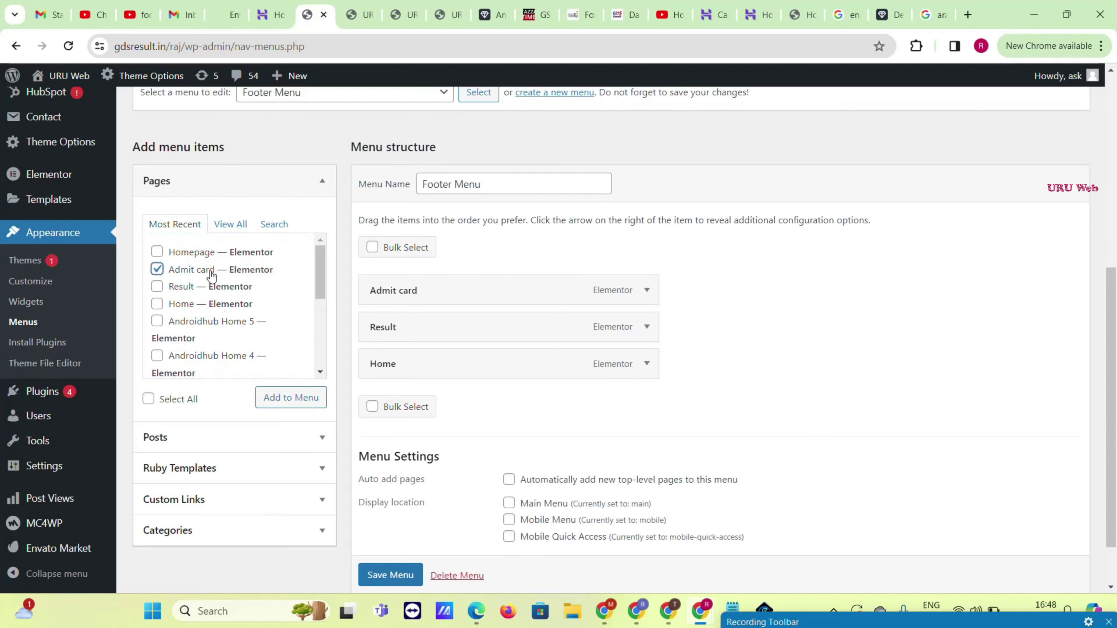
left_click(282, 398)
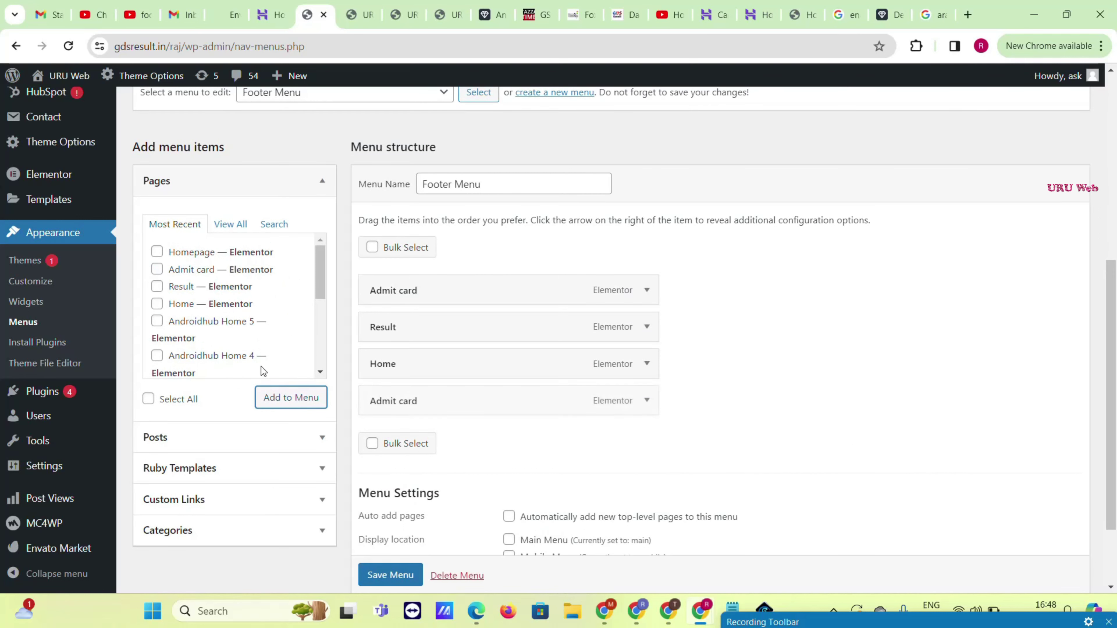
mouse_move(416, 405)
left_mouse_down()
mouse_move(415, 386)
mouse_move(409, 416)
left_mouse_up()
scroll(398, 563, "down", 1)
left_click(392, 574)
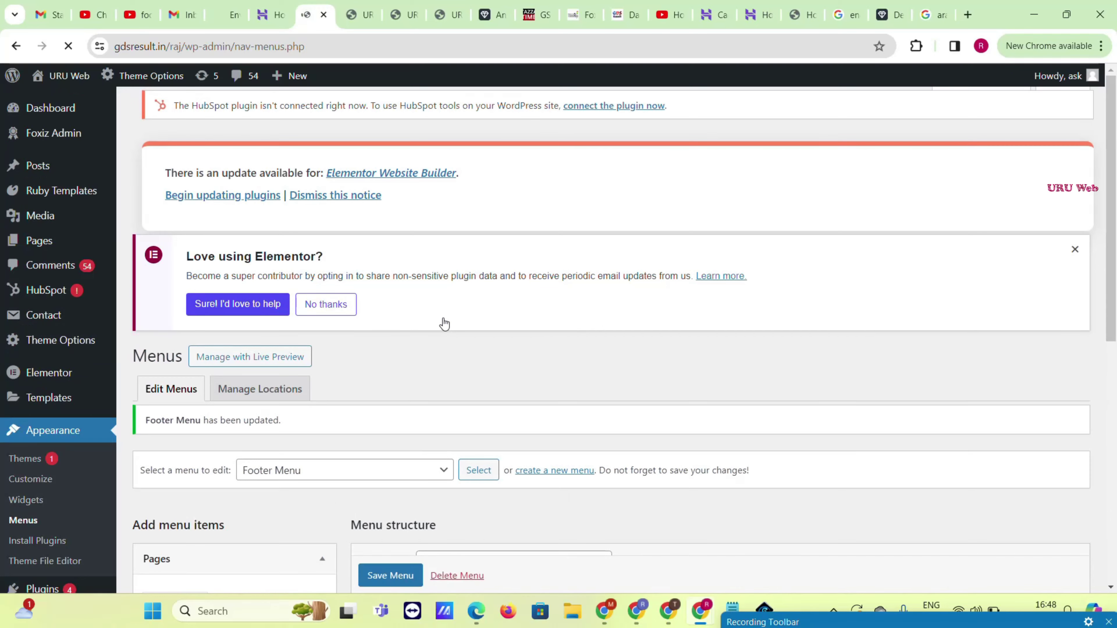
- Load the main (Main Menu) menu for editing and check the header navigation on the live site
scroll(444, 322, "down", 3)
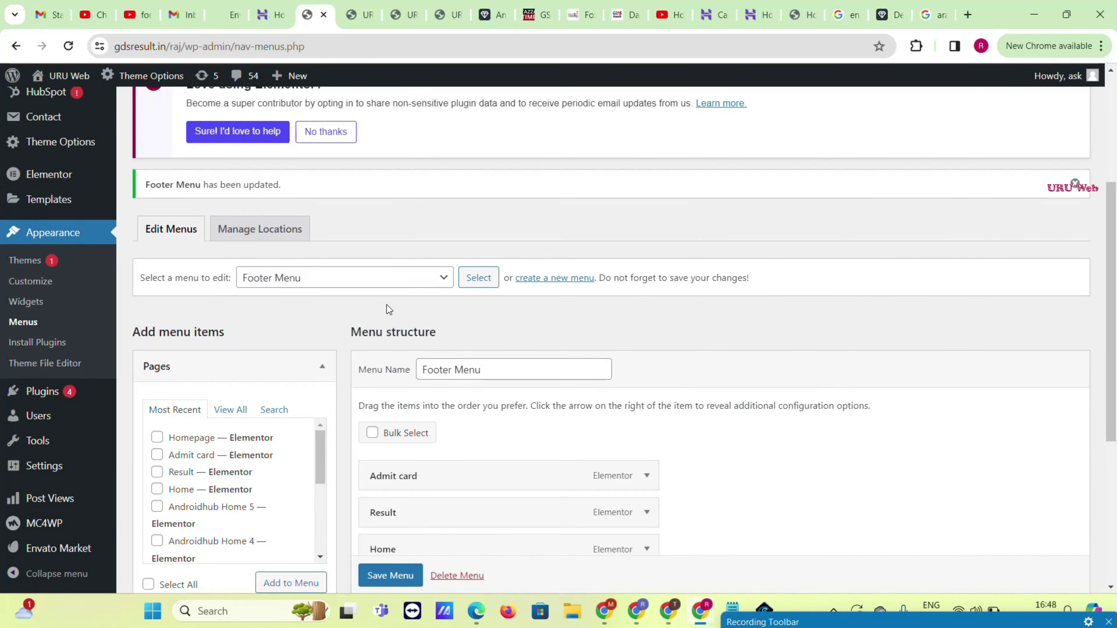
left_click(404, 286)
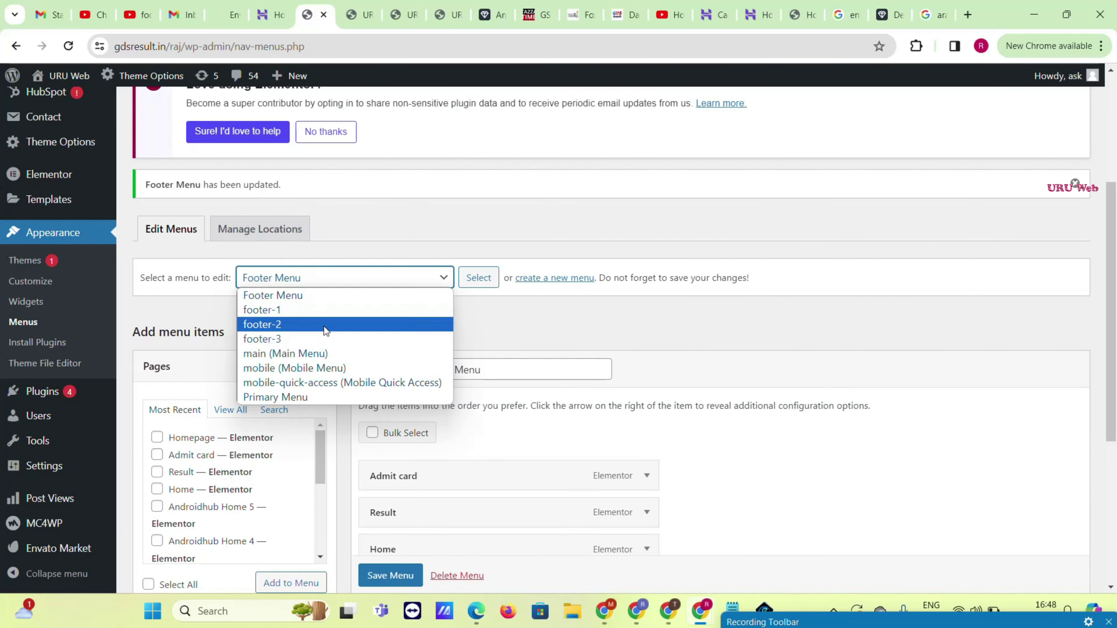
left_click(312, 358)
left_click(480, 281)
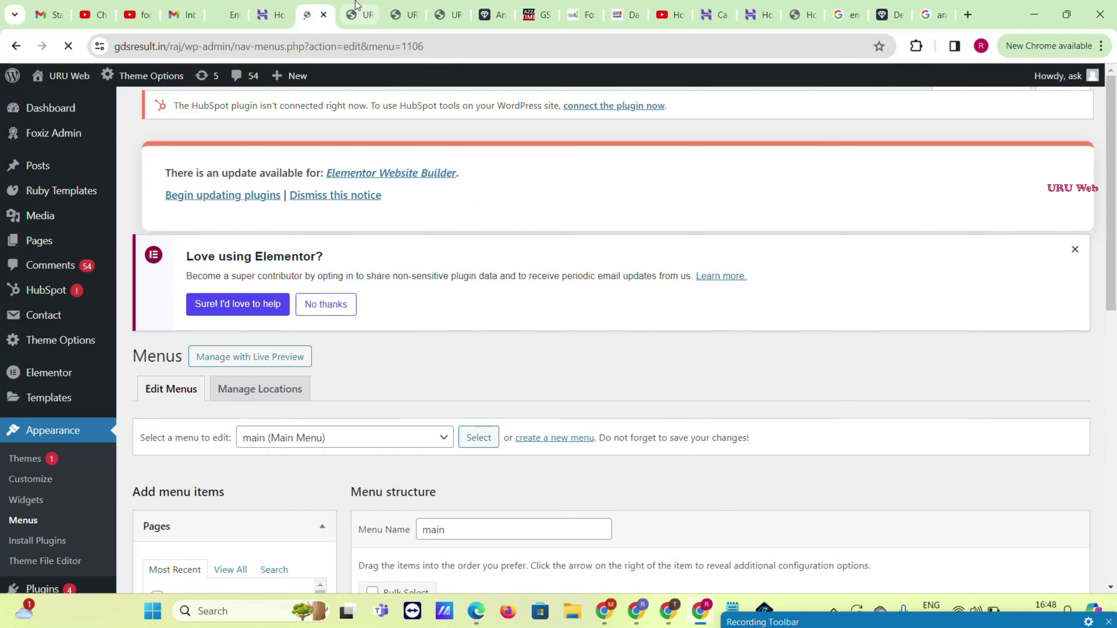
left_click(357, 14)
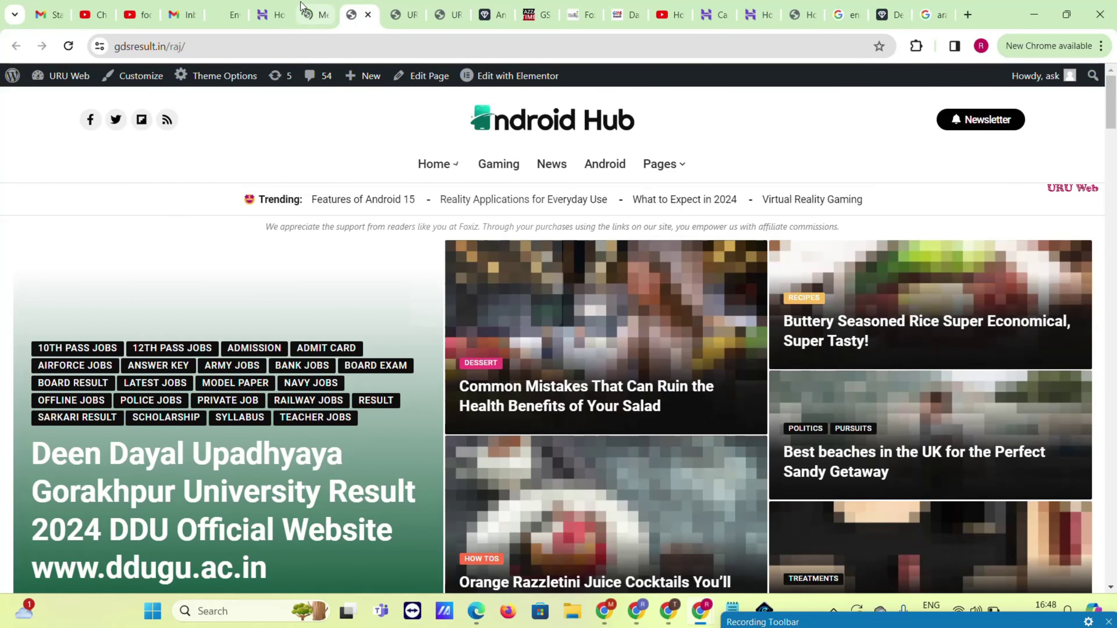
left_click(311, 7)
- Expand the Home 1 sub item under Home in the main menu structure and remove it
scroll(340, 393, "down", 5)
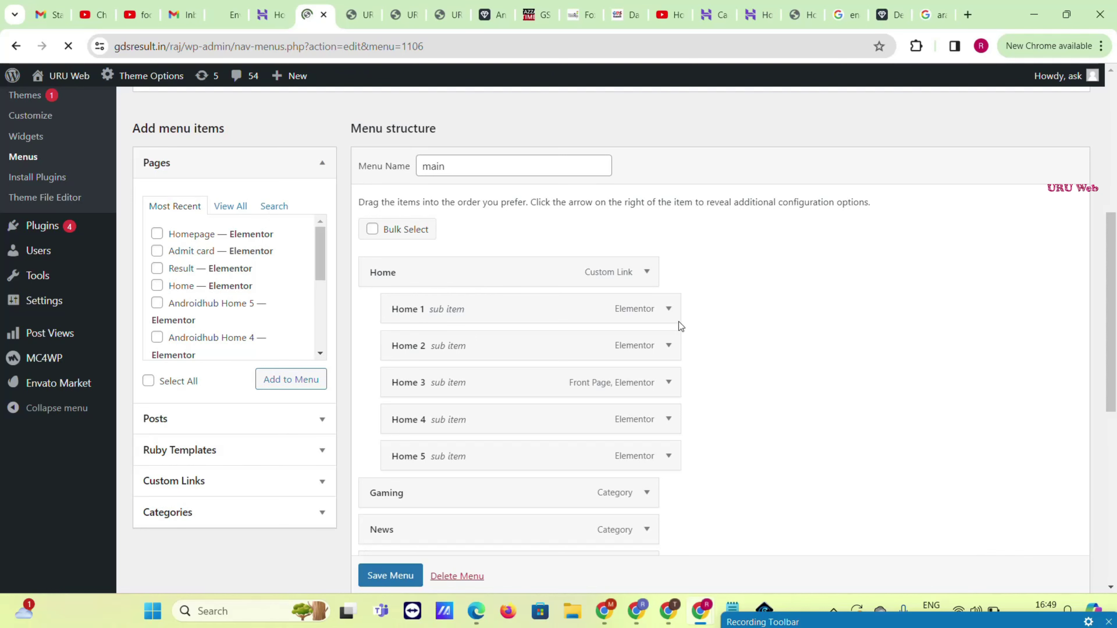
scroll(461, 326, "up", 1)
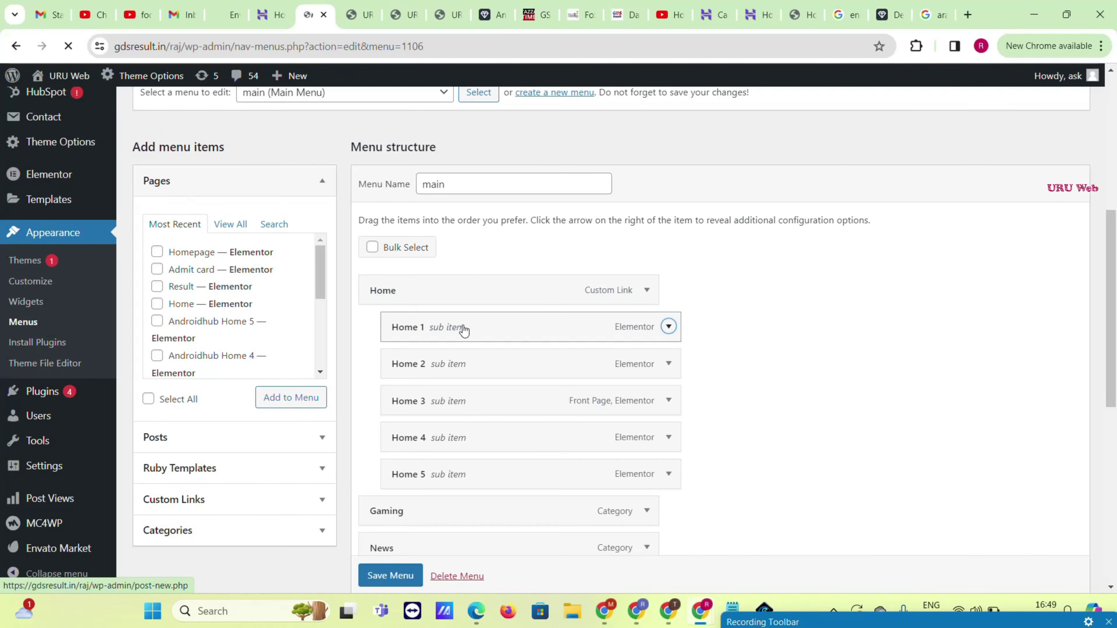
scroll(460, 339, "down", 5)
left_click(644, 258)
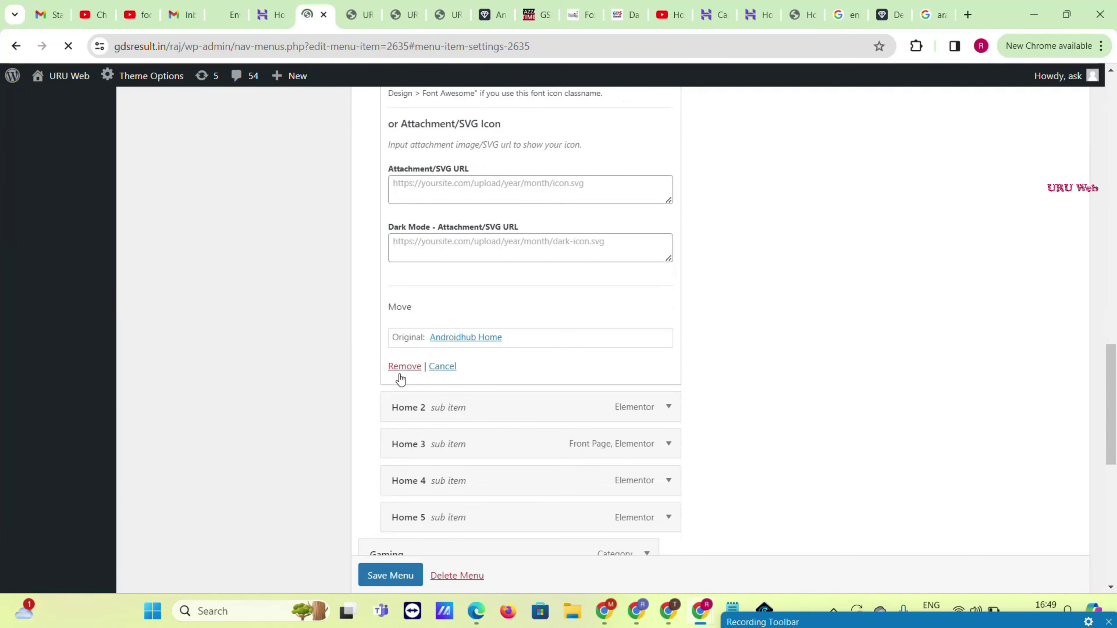
left_click(400, 373)
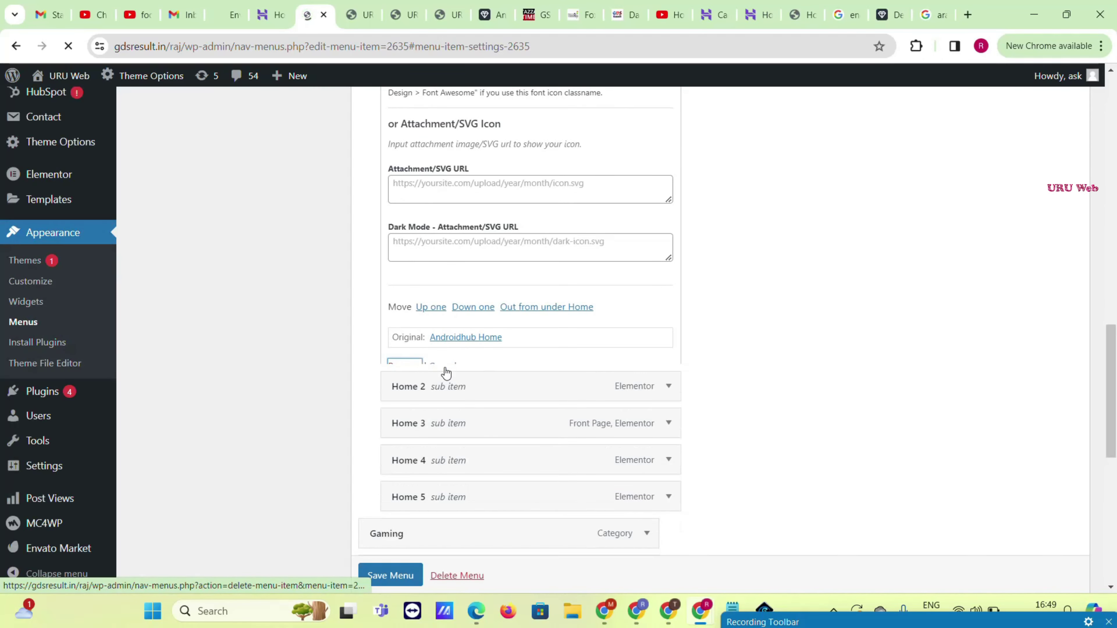
- Remove the Home 2 to Home 5 sub items from the main menu and add the Result page
scroll(676, 259, "up", 5)
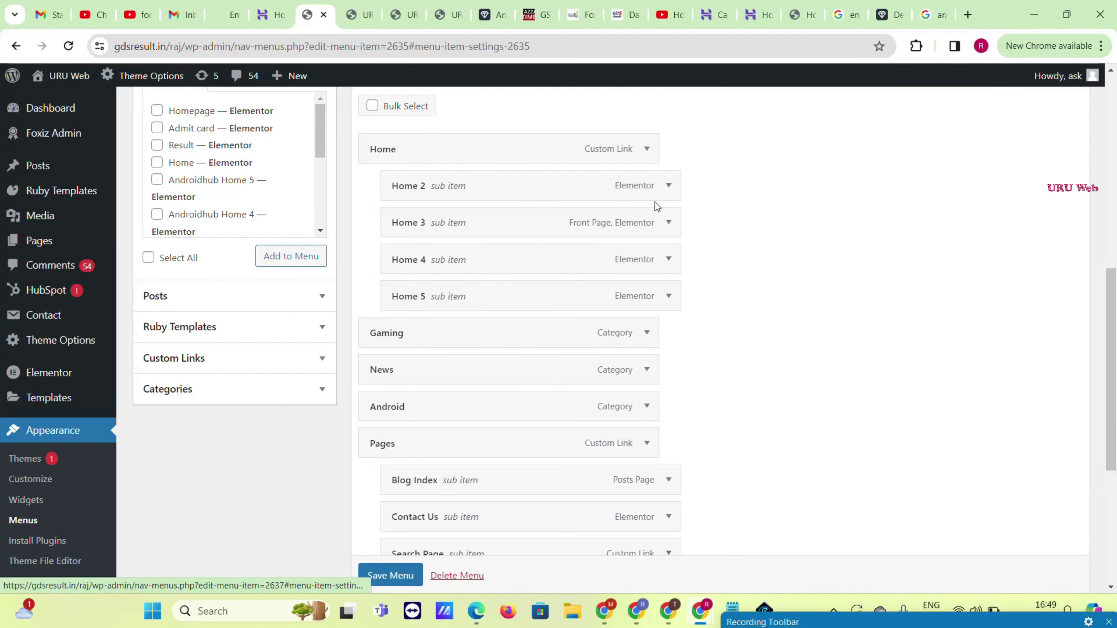
left_click(668, 186)
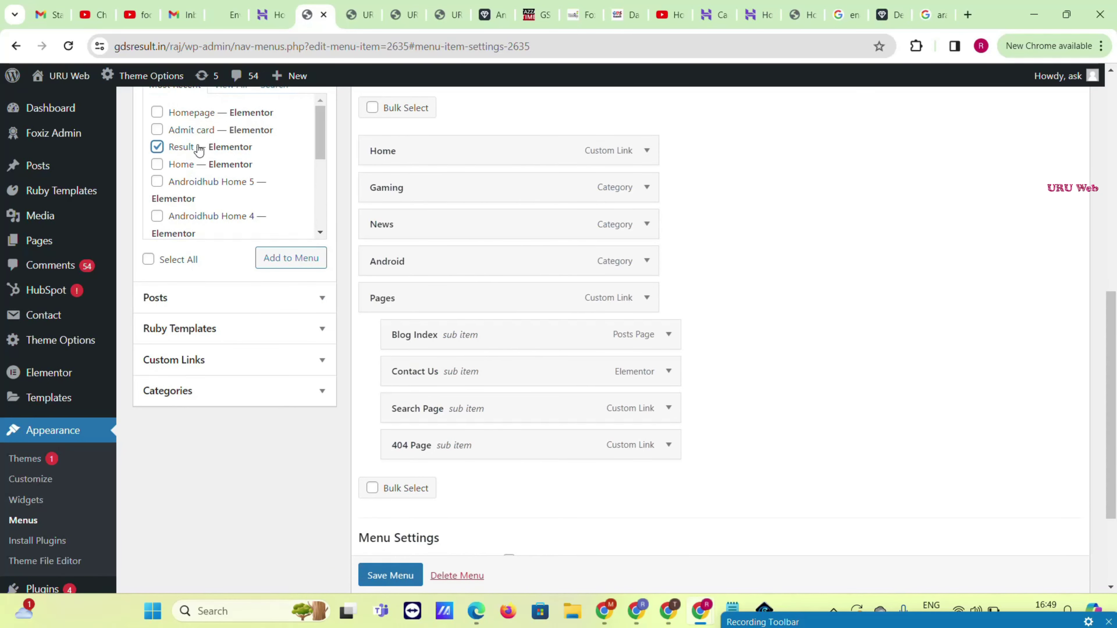
left_click(282, 264)
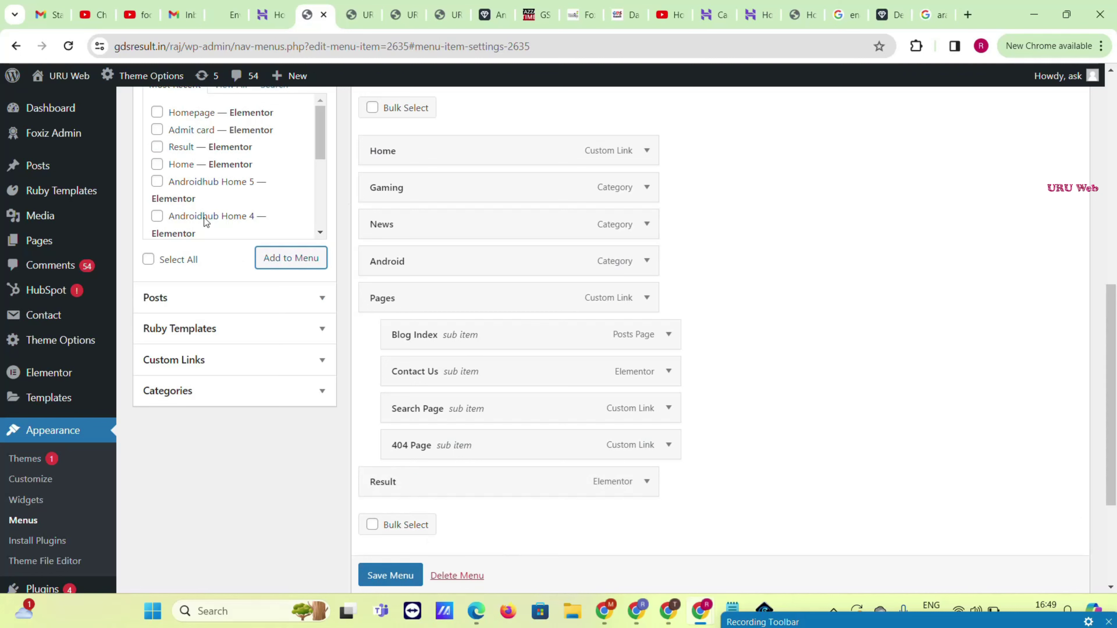
left_click(215, 369)
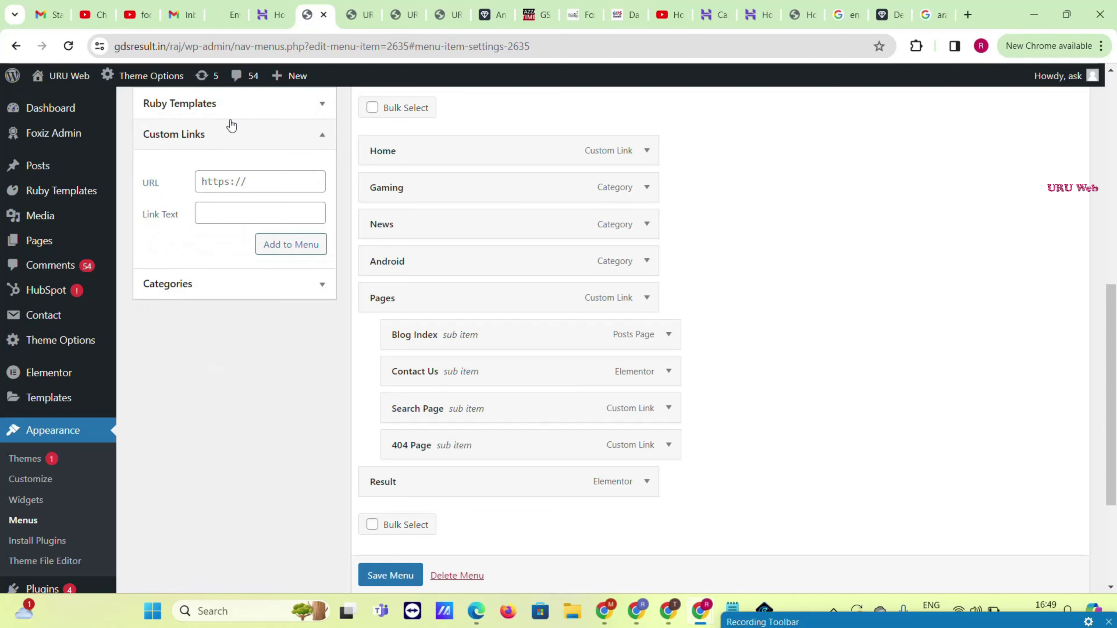
left_click_drag(190, 48, 113, 47)
key("ctrl+c")
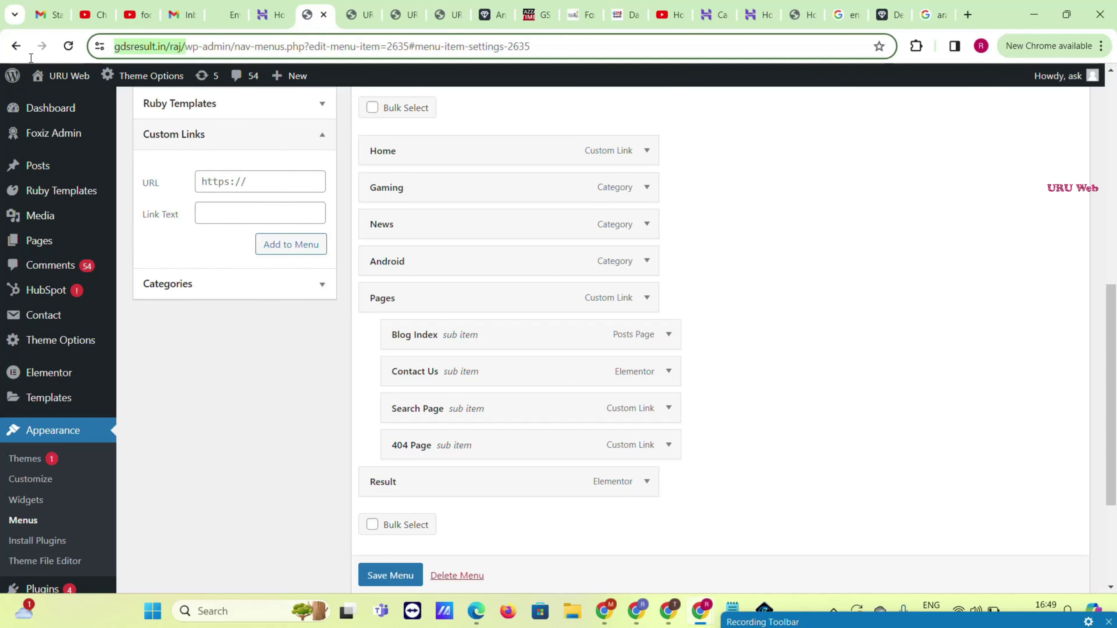
left_click(232, 182)
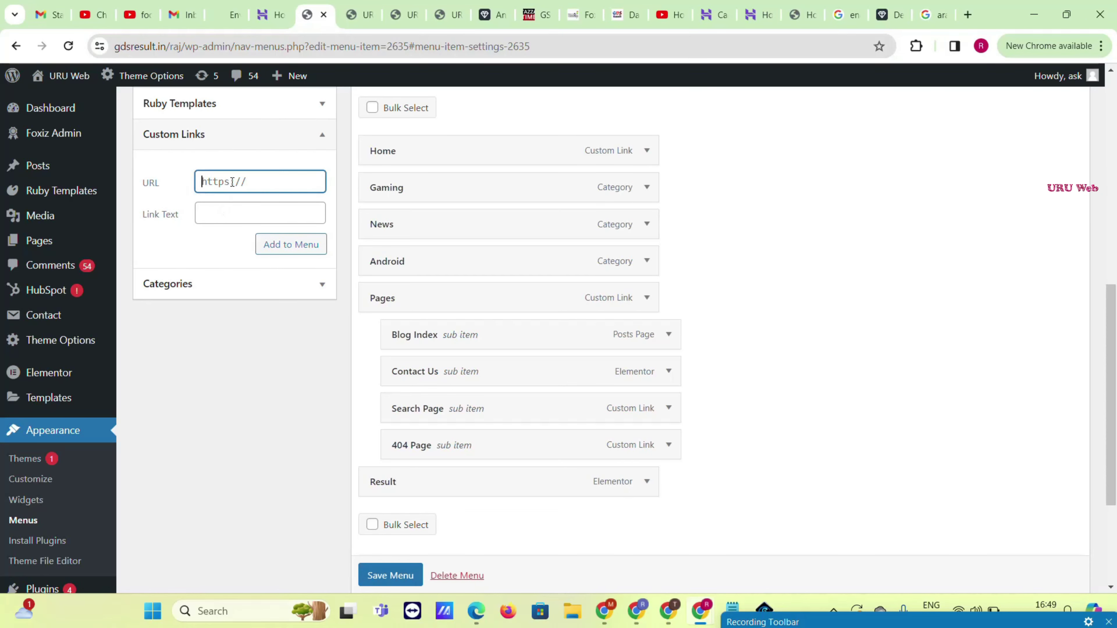
key("ctrl+v")
left_click(228, 210)
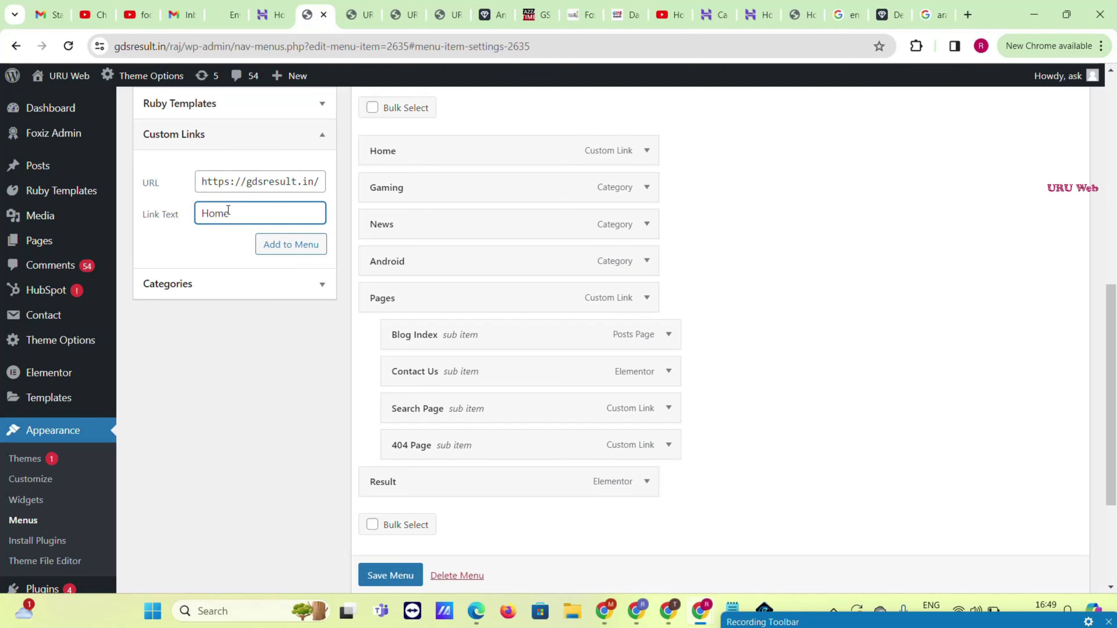
left_click(313, 246)
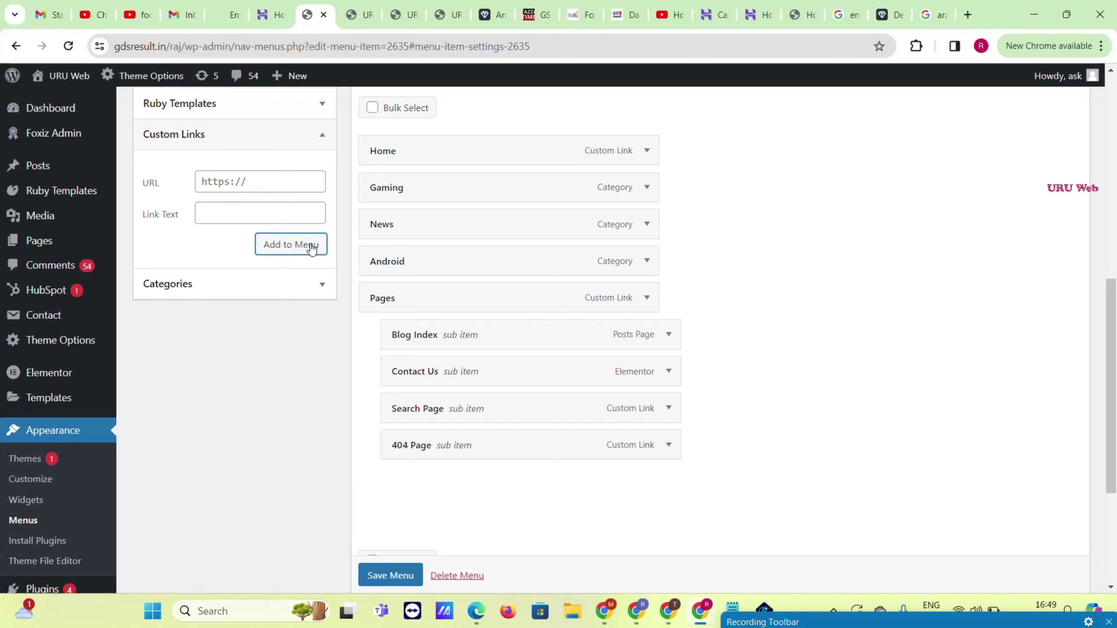
- Adjust the placement of the newly added entries at the end of the main menu and save the menu
scroll(442, 348, "down", 1)
left_click_drag(430, 450, 457, 444)
scroll(389, 581, "down", 1)
left_click(389, 575)
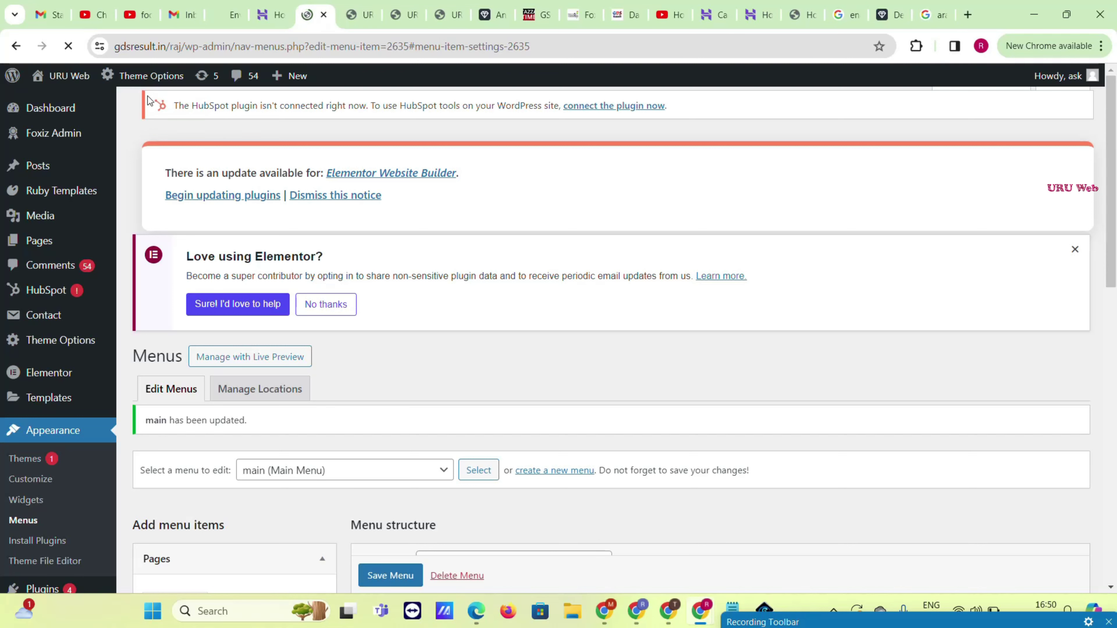
- Open the theme options, look over the Foxiz Panel sections down to Backup/Restore, and return to the default logo settings
mouse_move(149, 75)
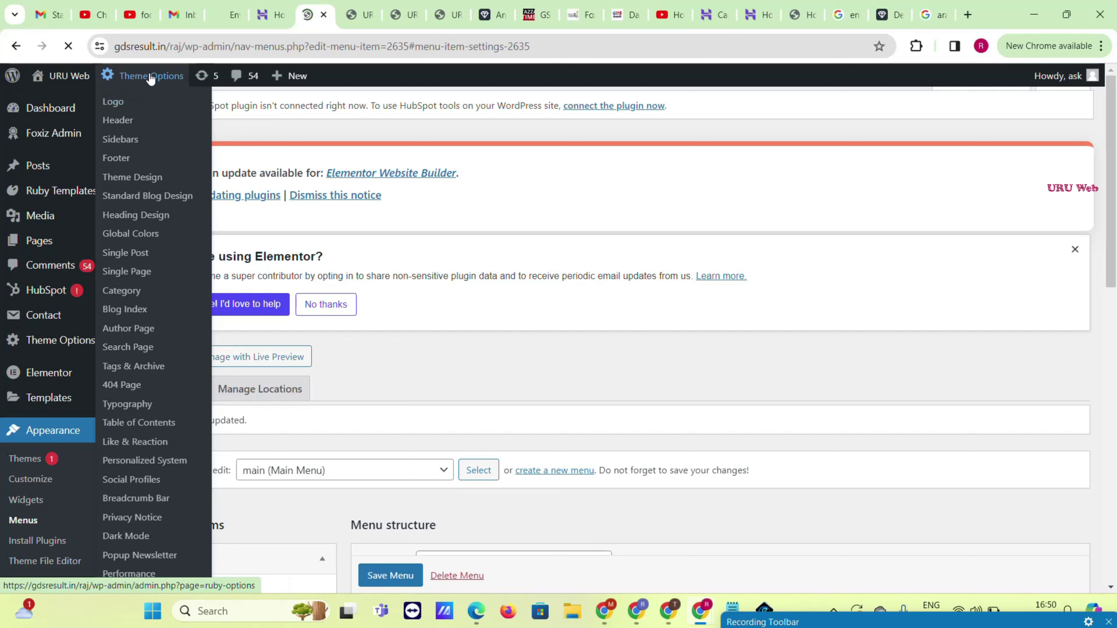
left_click(151, 77)
scroll(410, 214, "down", 10)
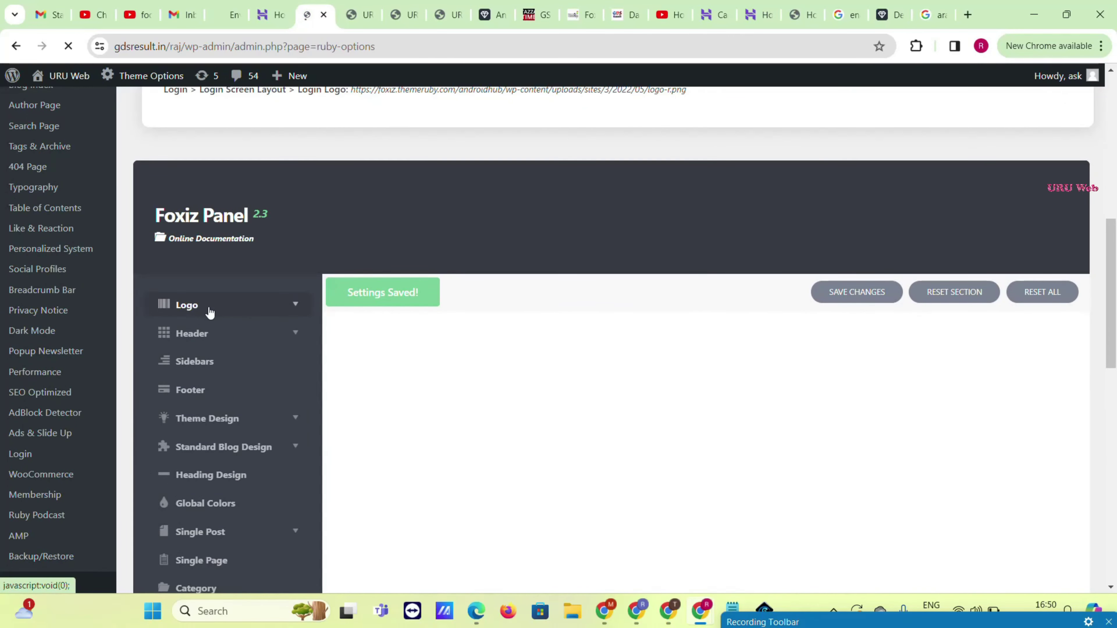
scroll(209, 314, "down", 3)
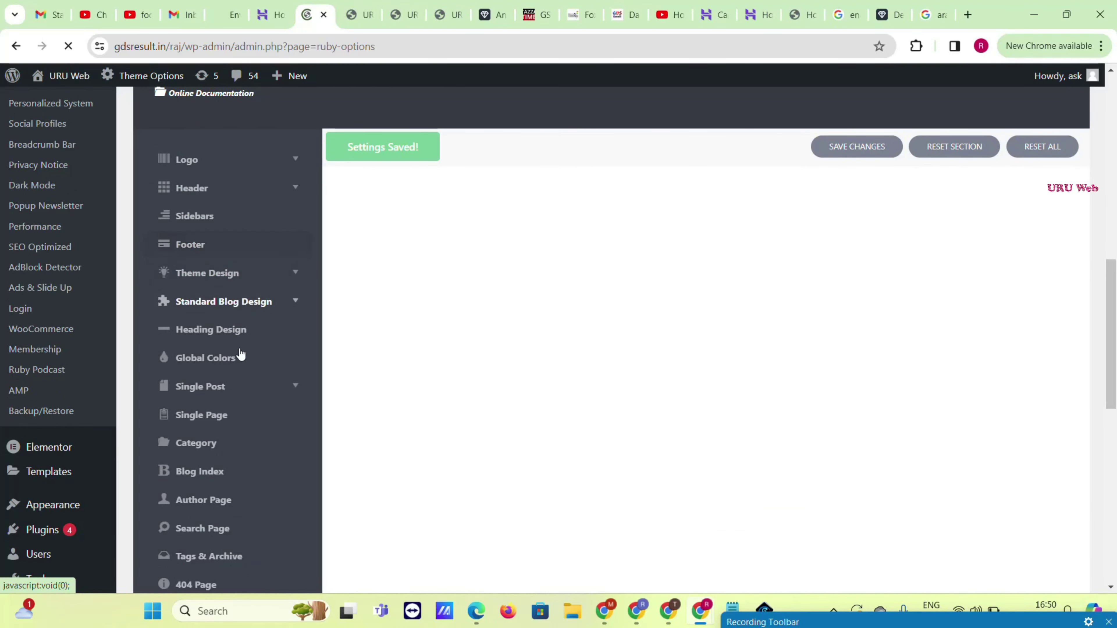
scroll(238, 365, "down", 9)
scroll(233, 428, "down", 3)
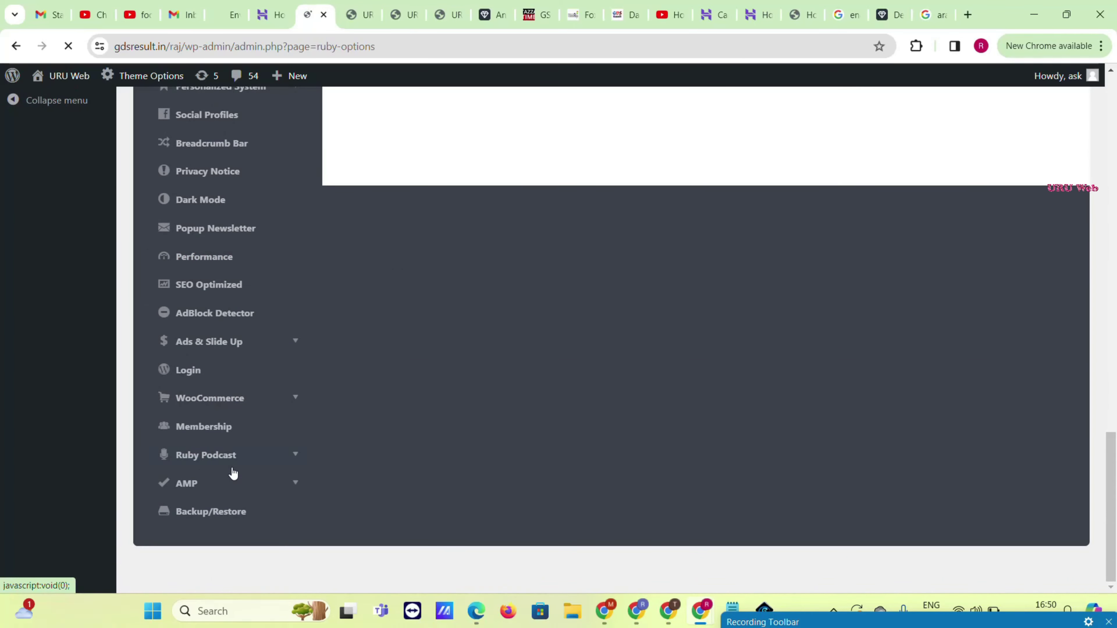
scroll(227, 410, "up", 13)
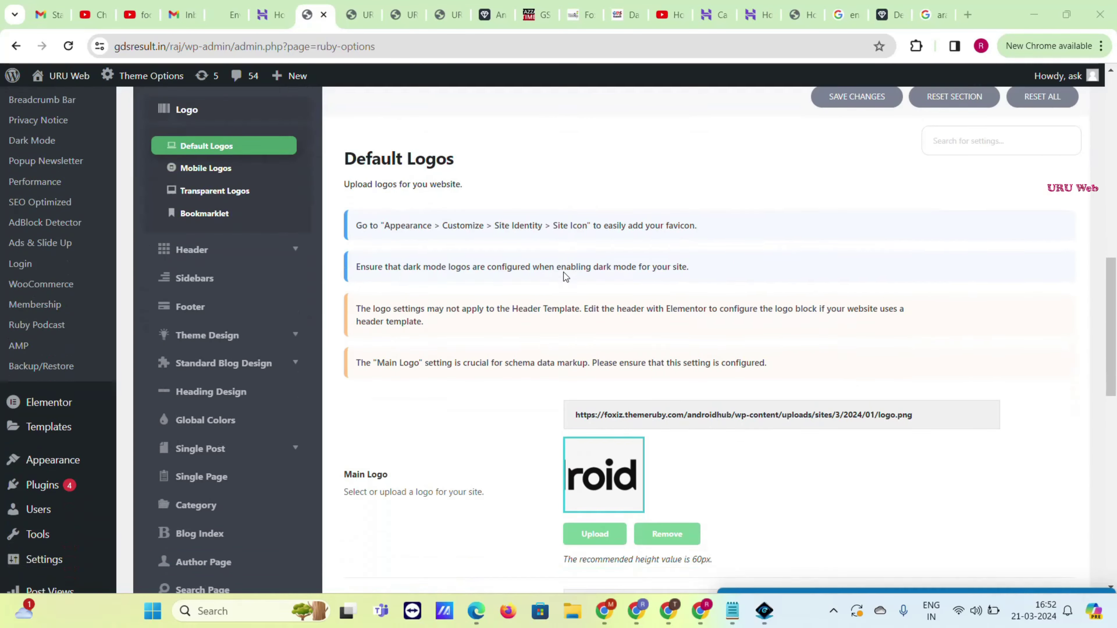
- Remove the current Main Logo and replace it with the TAZZA TIME image from the media library
scroll(594, 308, "down", 4)
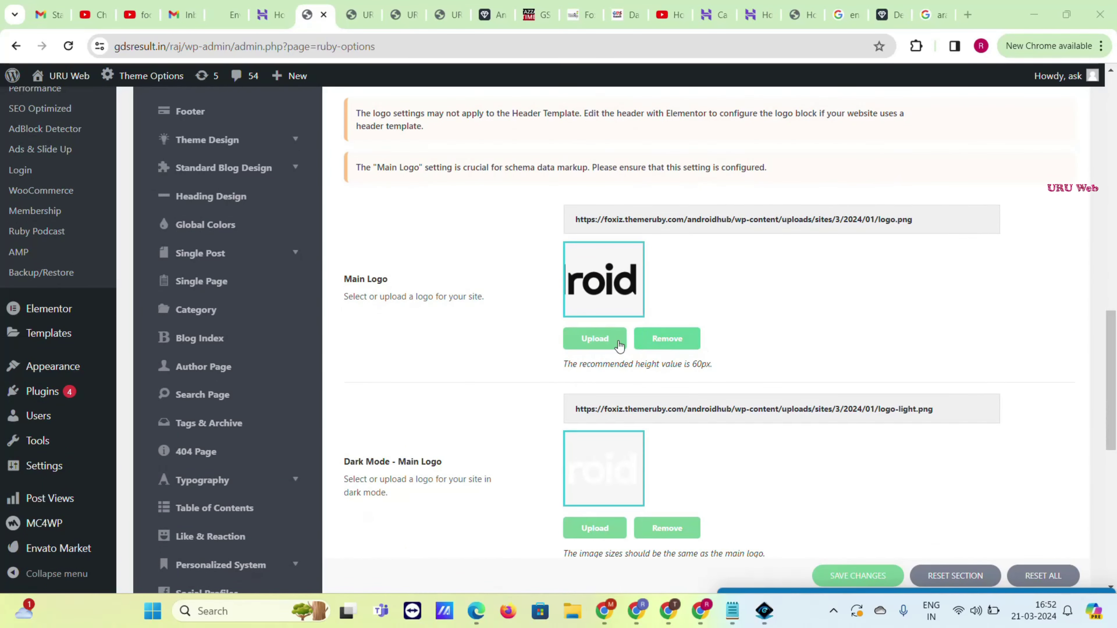
left_click(678, 348)
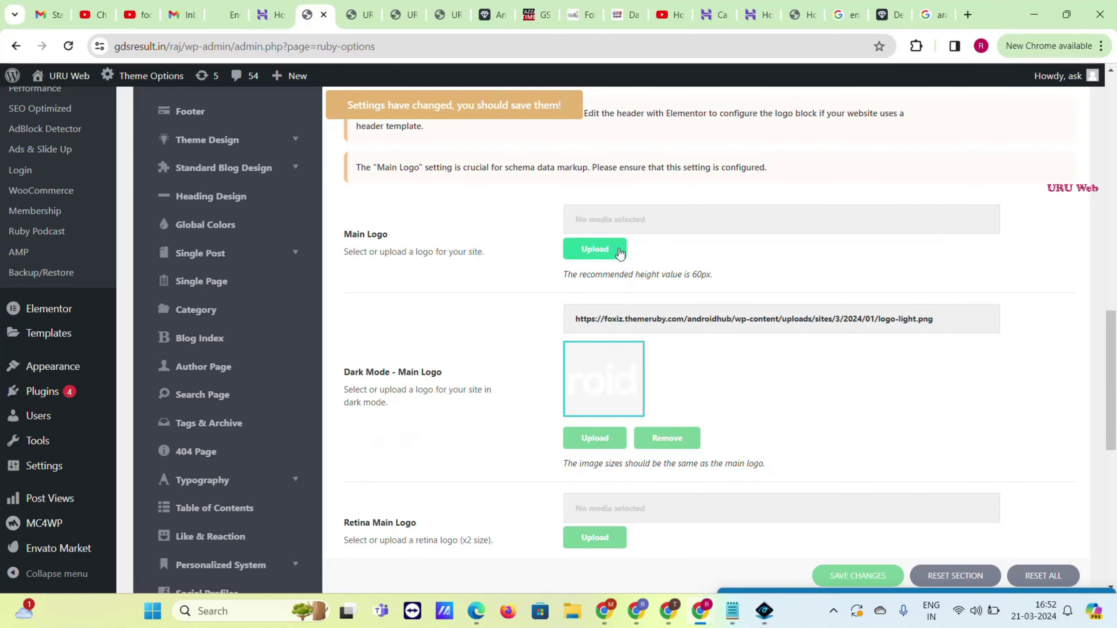
left_click(600, 254)
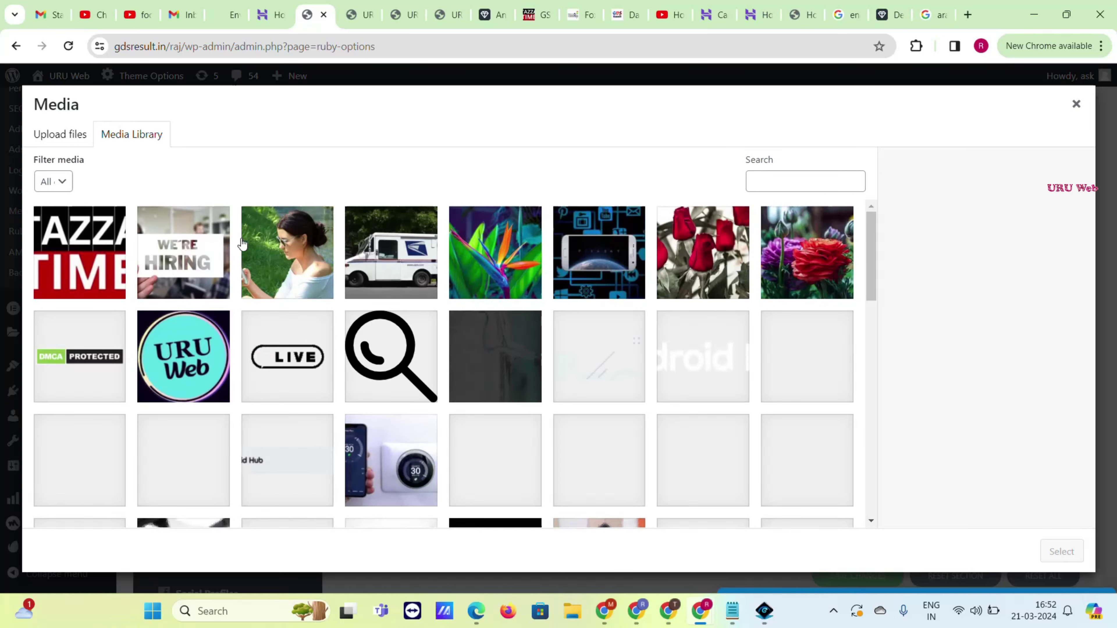
left_click(75, 240)
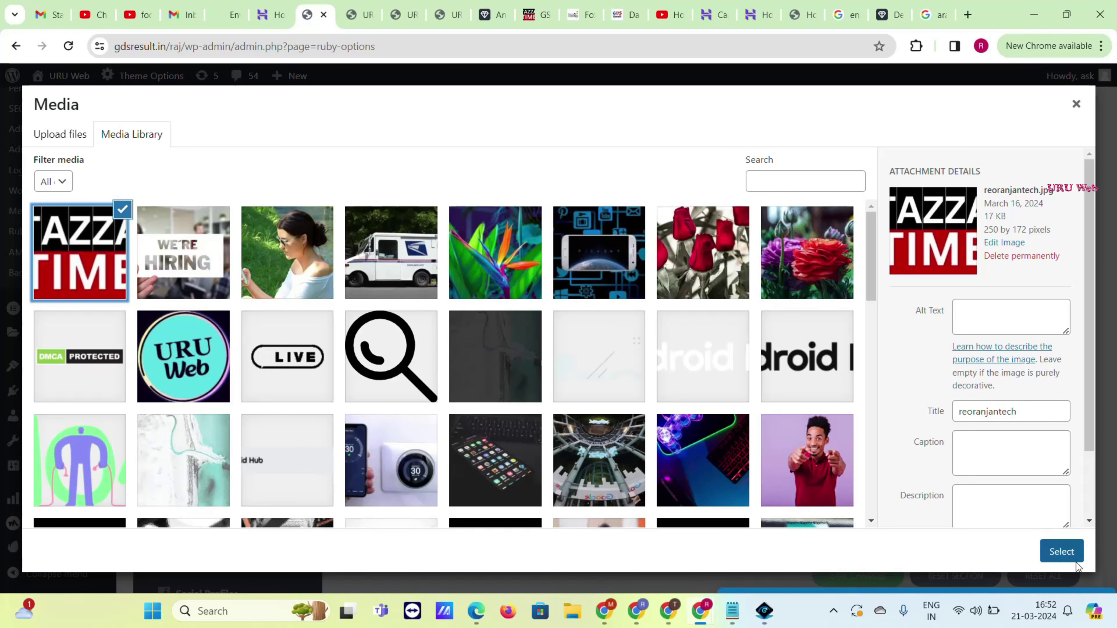
left_click(1059, 550)
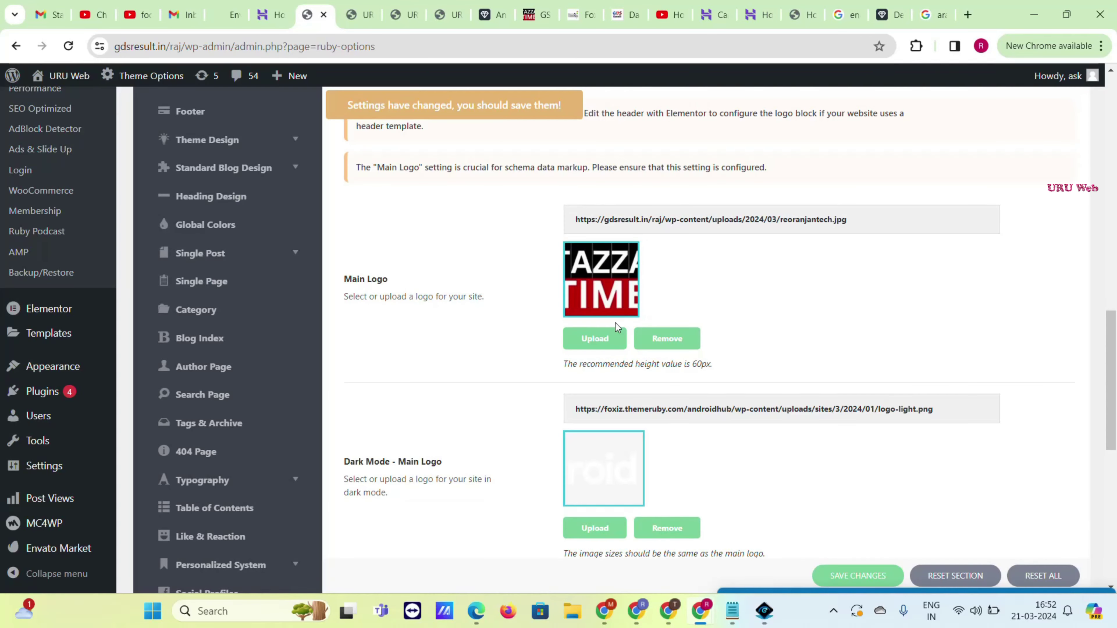
- Set the dark mode, retina and dark mode retina main logos to the TAZZA TIME image and save the changes
scroll(614, 325, "down", 5)
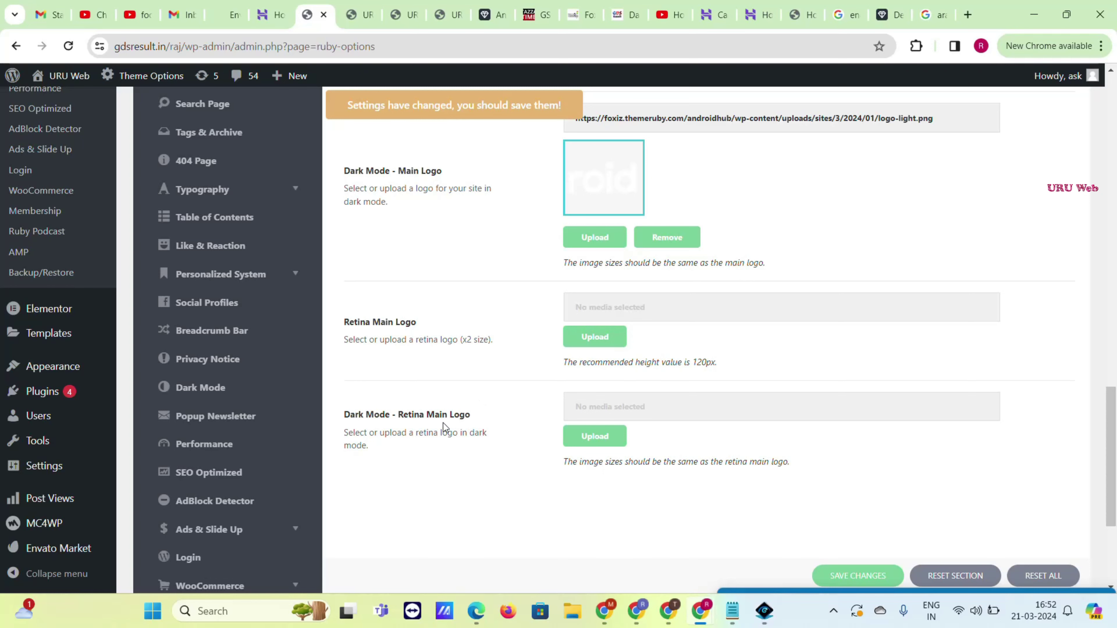
left_click(612, 245)
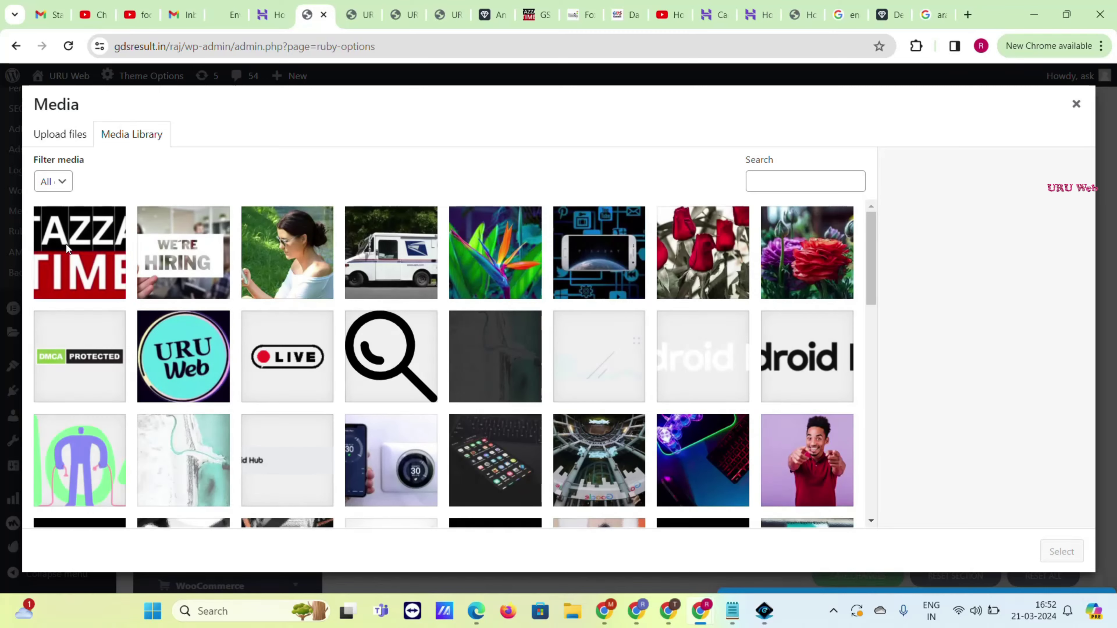
left_click(67, 249)
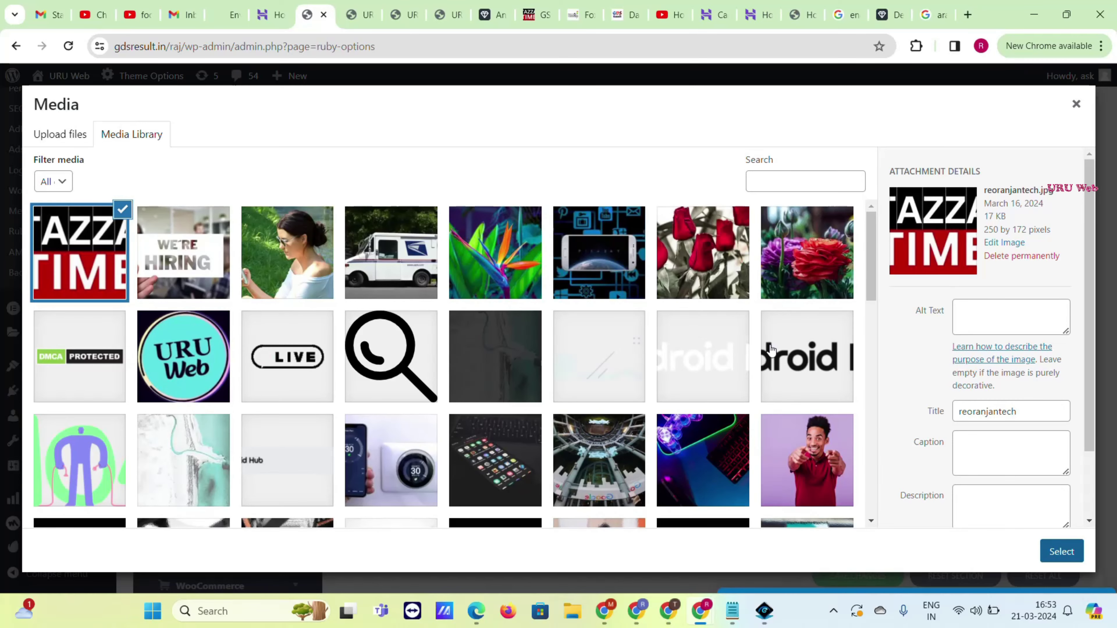
key("Return")
scroll(865, 573, "down", 5)
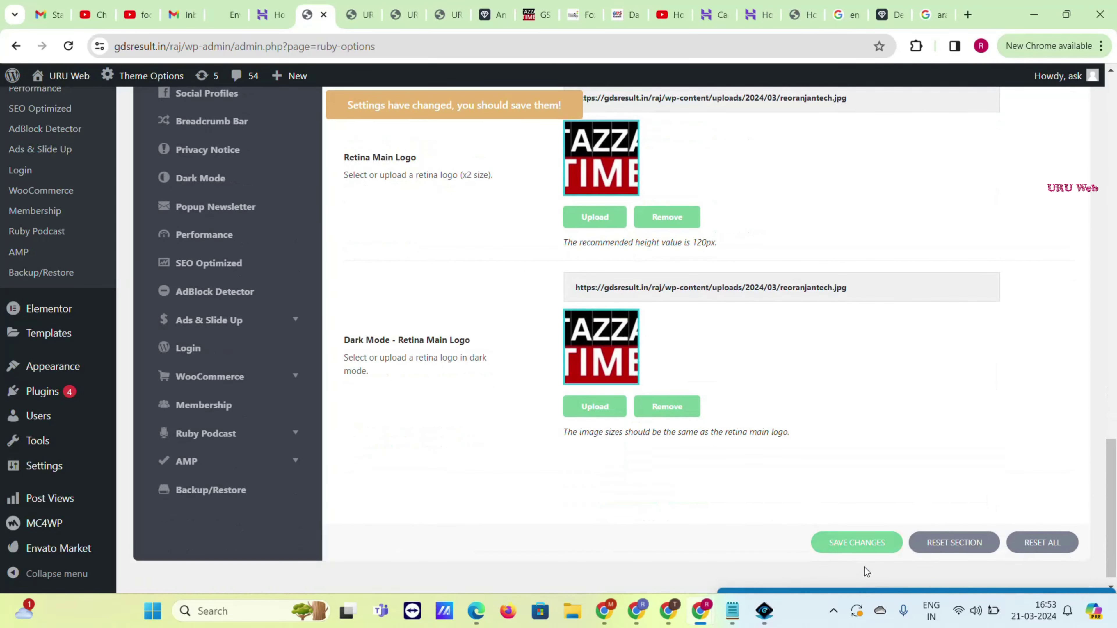
left_click(863, 543)
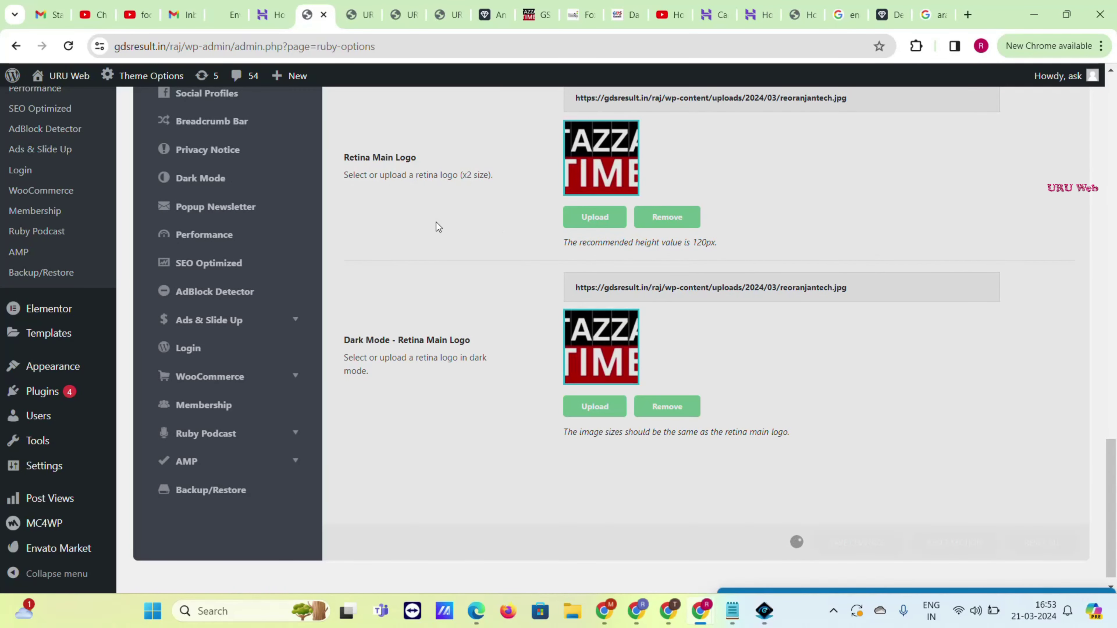
- View the Mobile Logos settings and select Use Ruby Template as the global Header Style in the general header settings
scroll(391, 206, "up", 15)
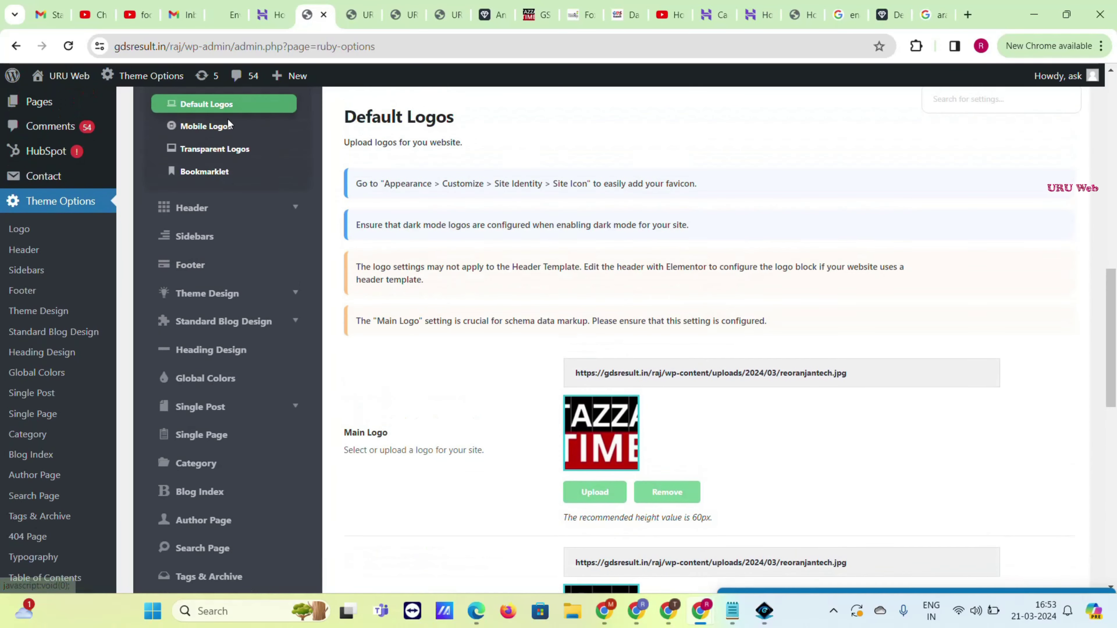
left_click(197, 129)
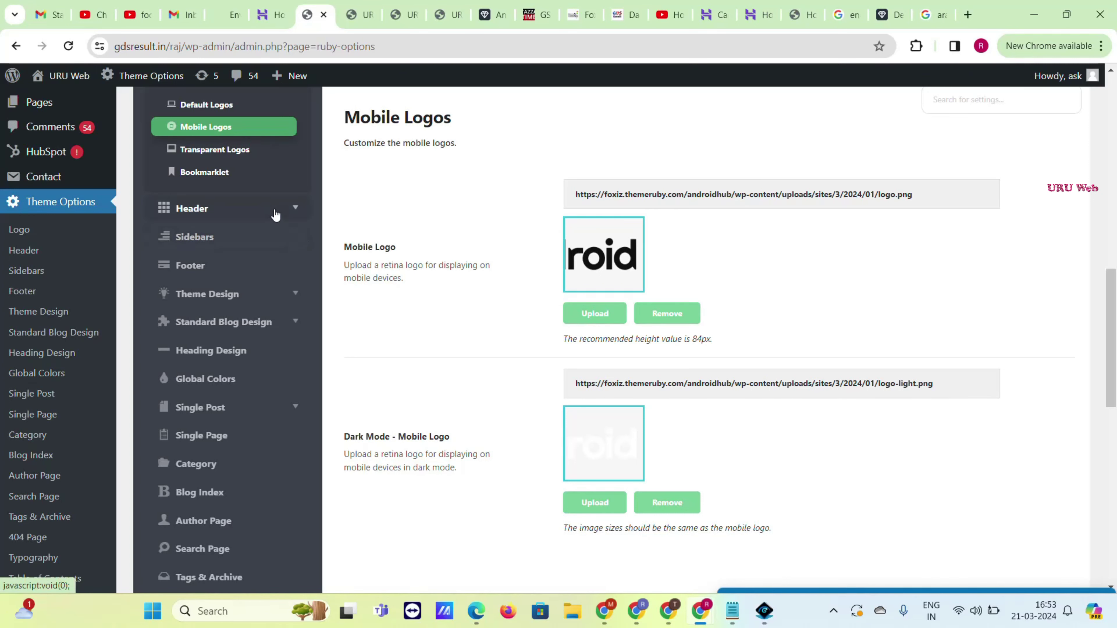
left_click(265, 211)
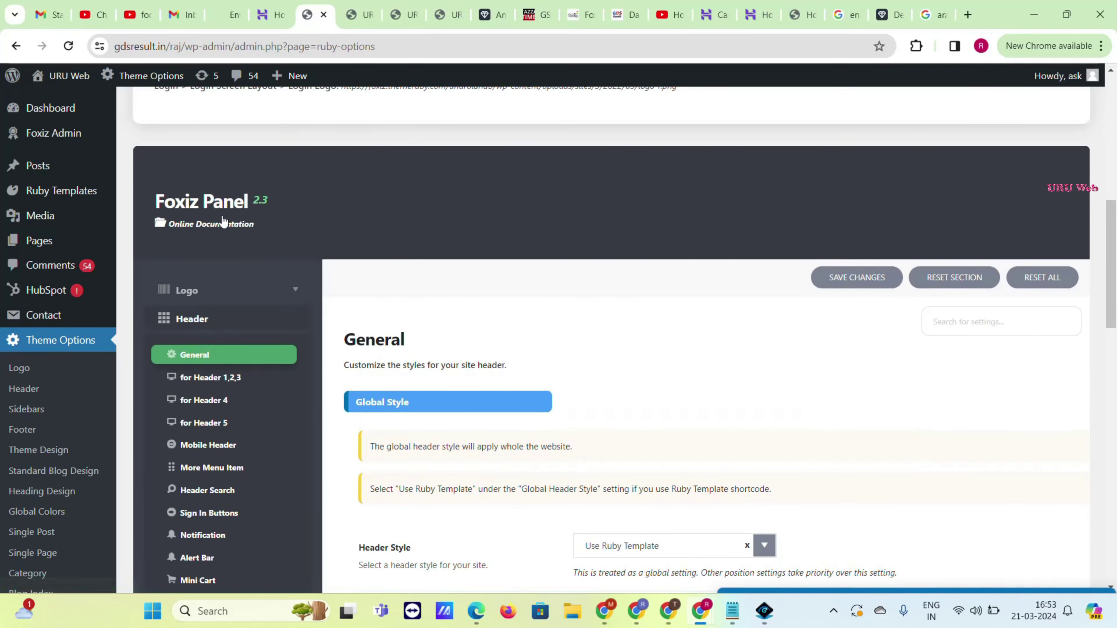
scroll(777, 312, "down", 3)
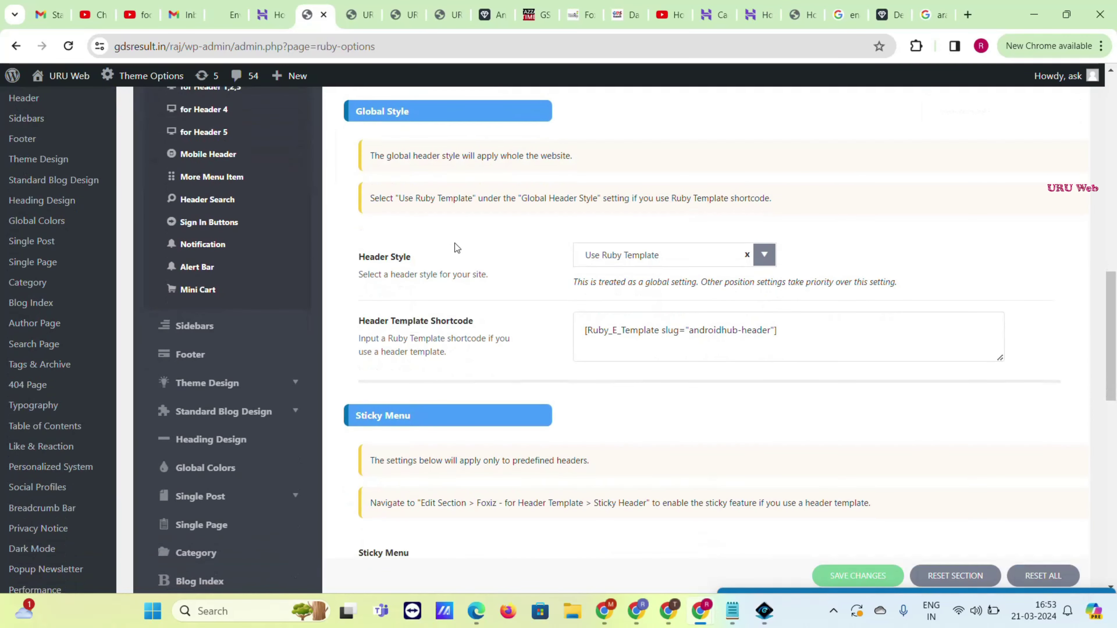
left_click(685, 263)
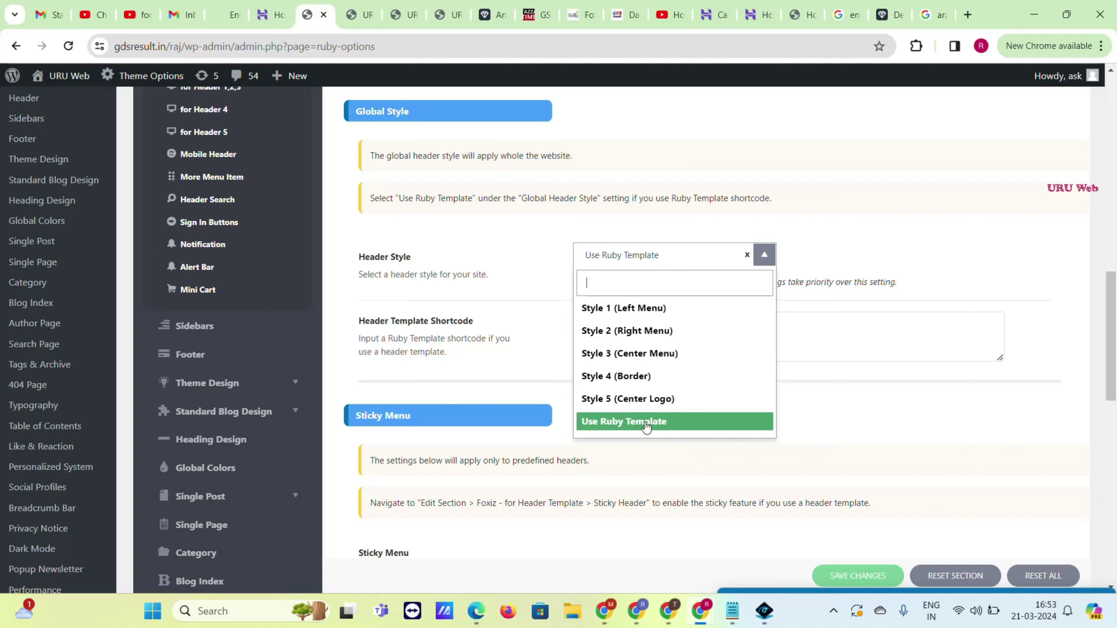
left_click(664, 420)
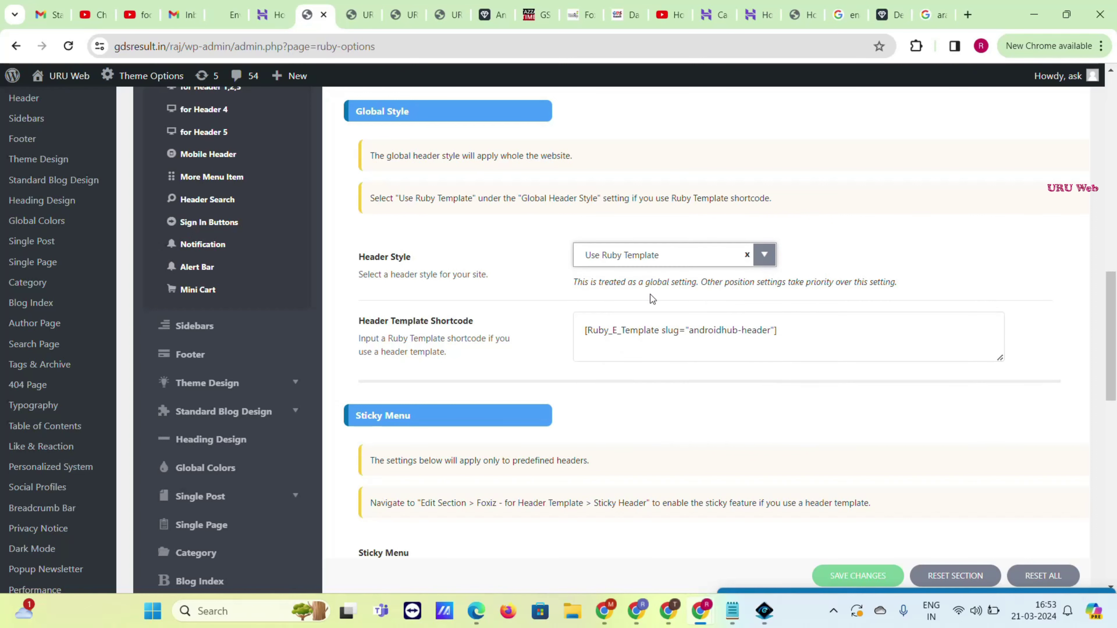
- Check the header on the live site and review the theme's general header settings and those for Header 1,2,3
left_click(372, 6)
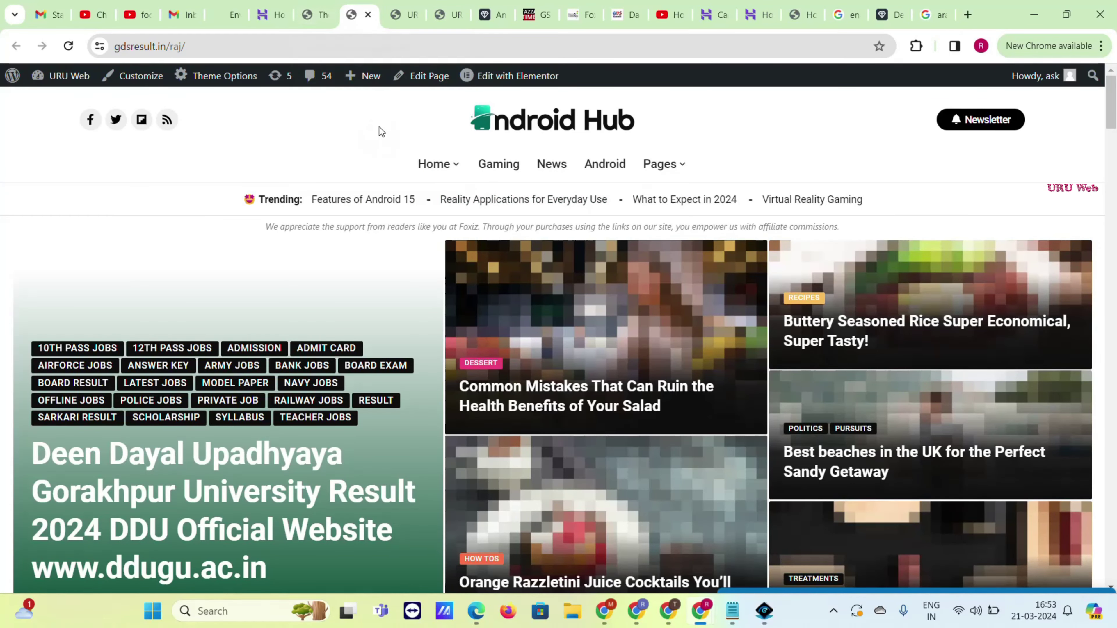
left_click(324, 5)
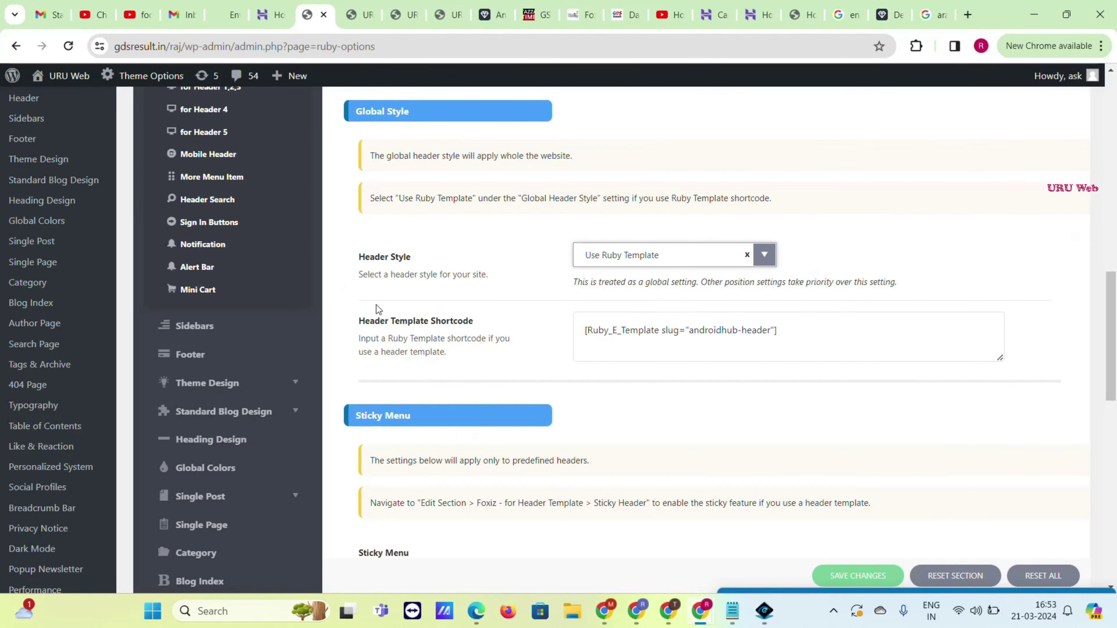
scroll(475, 339, "down", 5)
scroll(272, 249, "up", 8)
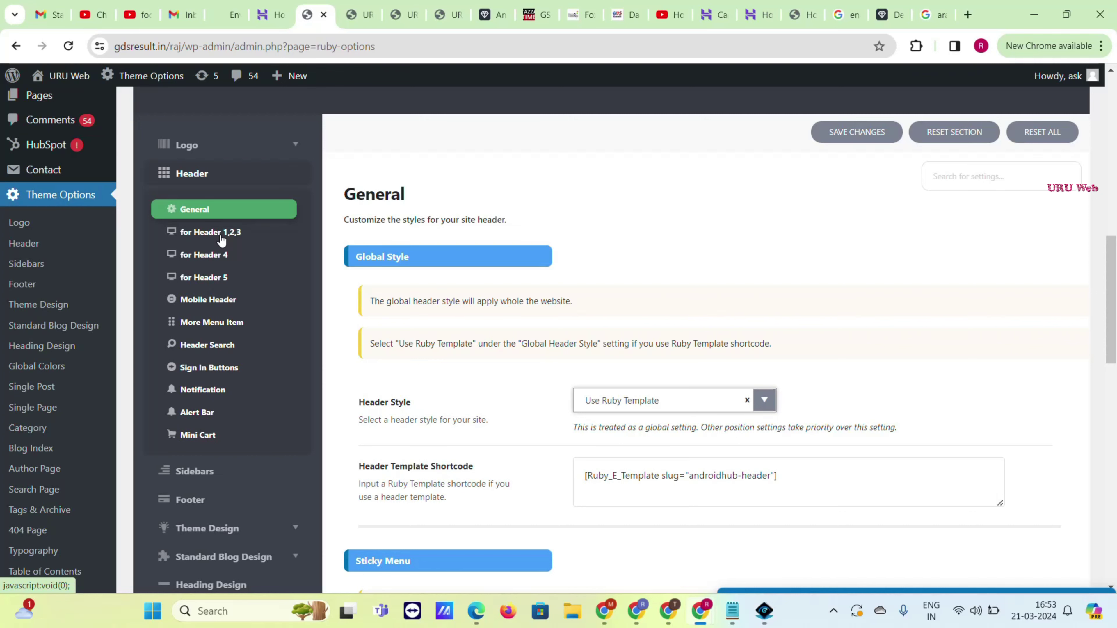
left_click(221, 233)
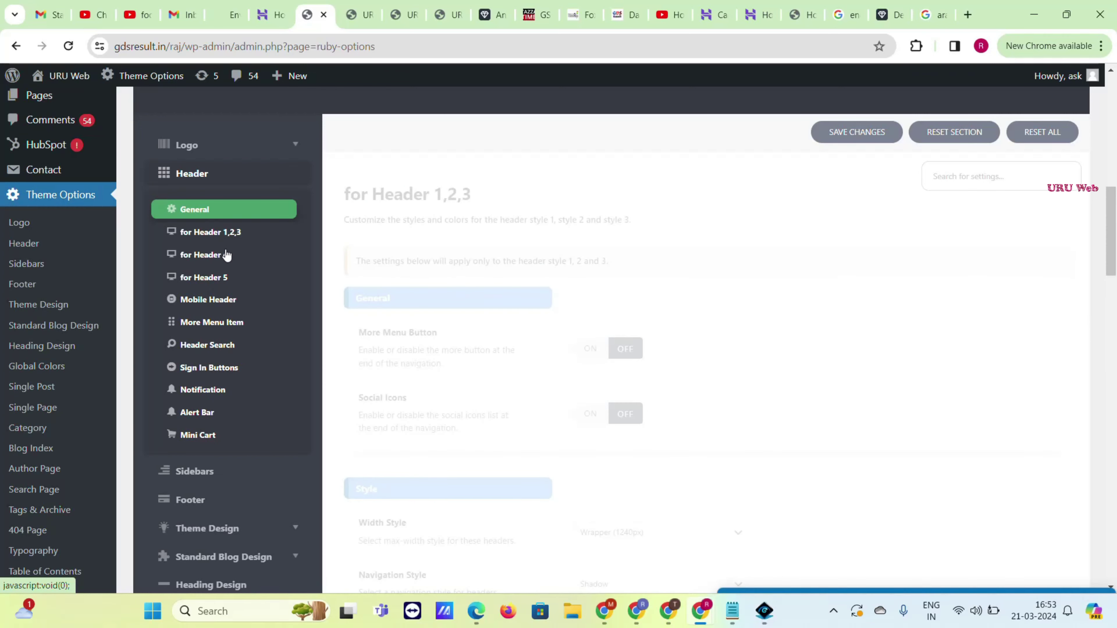
scroll(635, 289, "down", 5)
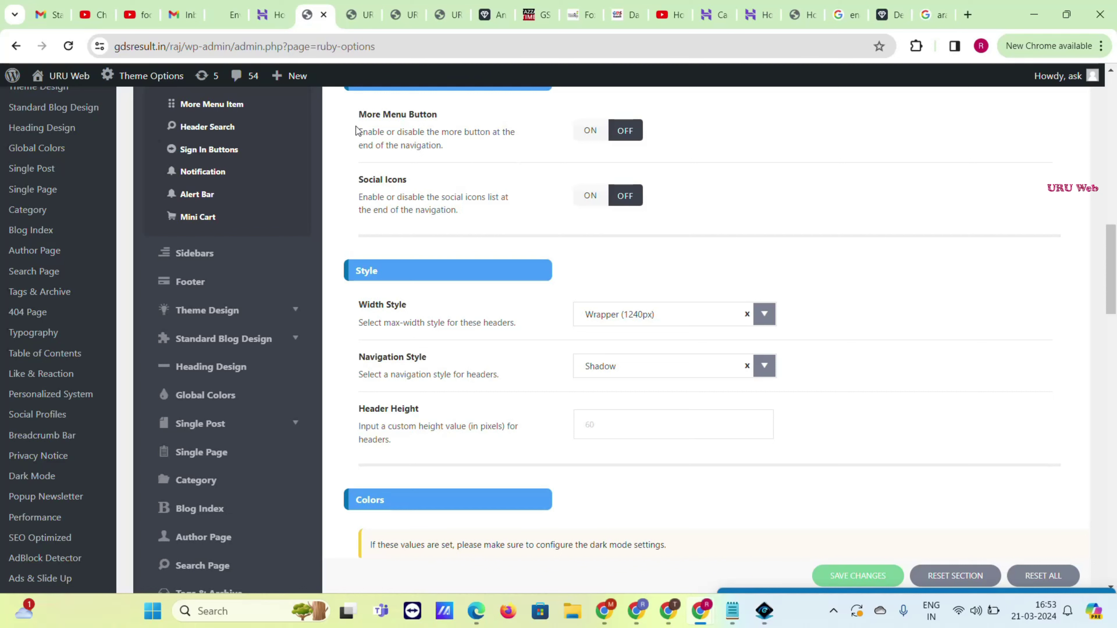
- Enable the More Menu Button and Social Icons for Header 1,2,3 and save the changes
left_click(590, 132)
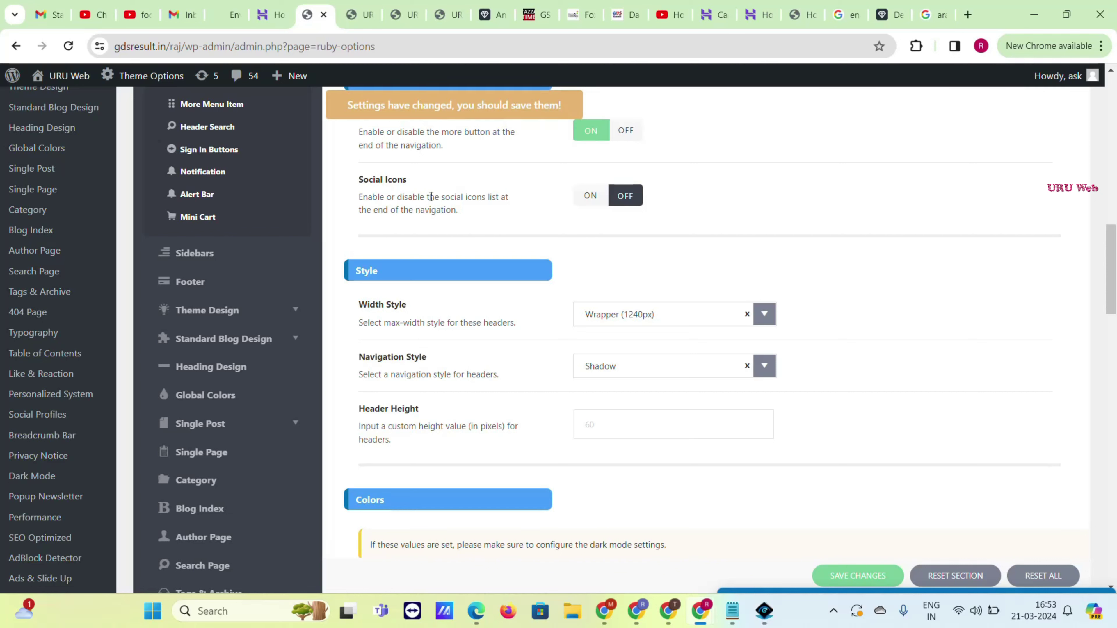
left_click(591, 197)
scroll(668, 327, "down", 5)
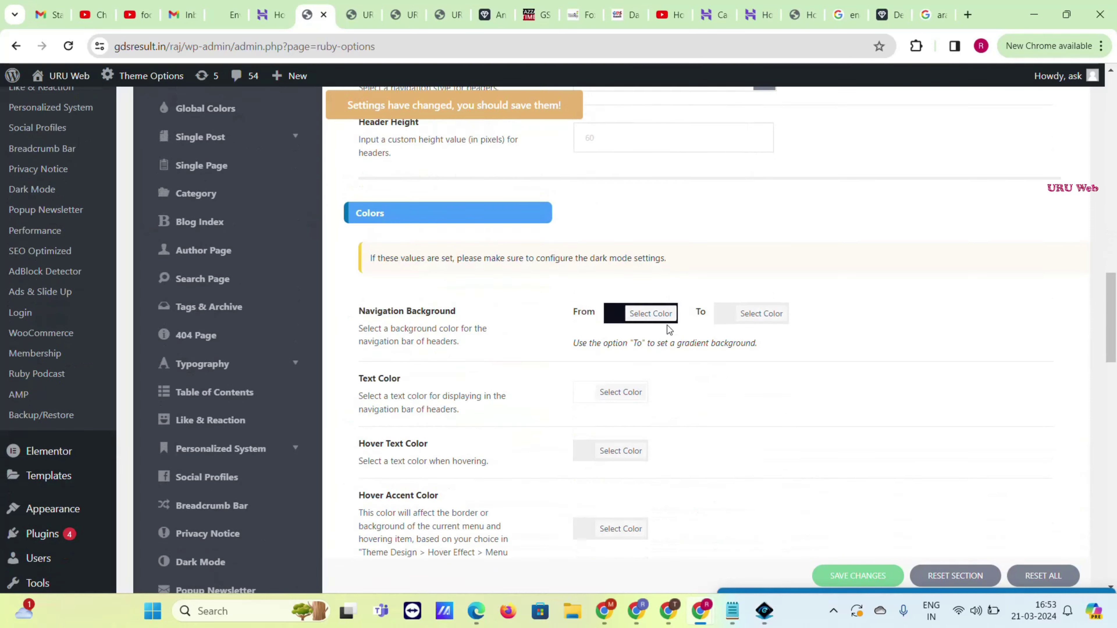
left_click(853, 568)
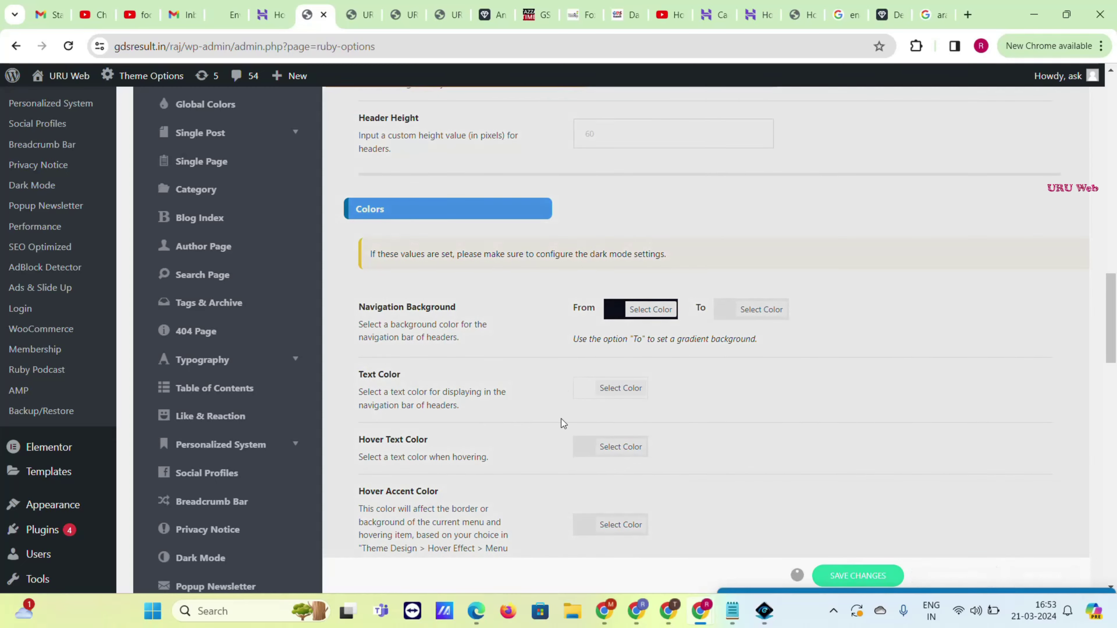
scroll(347, 278, "up", 5)
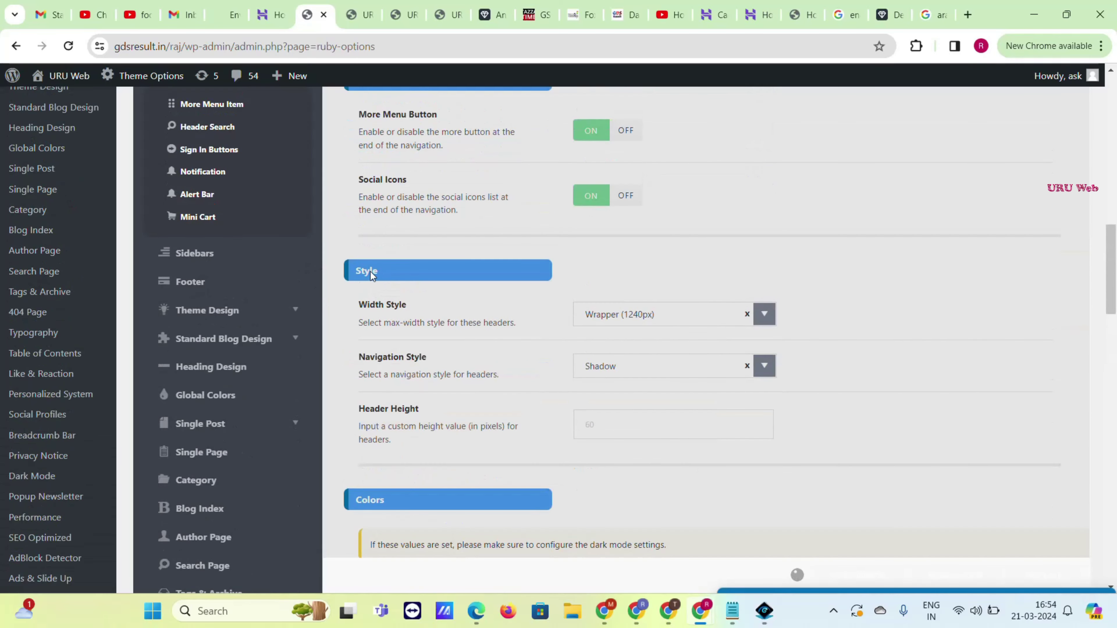
scroll(227, 165, "up", 1)
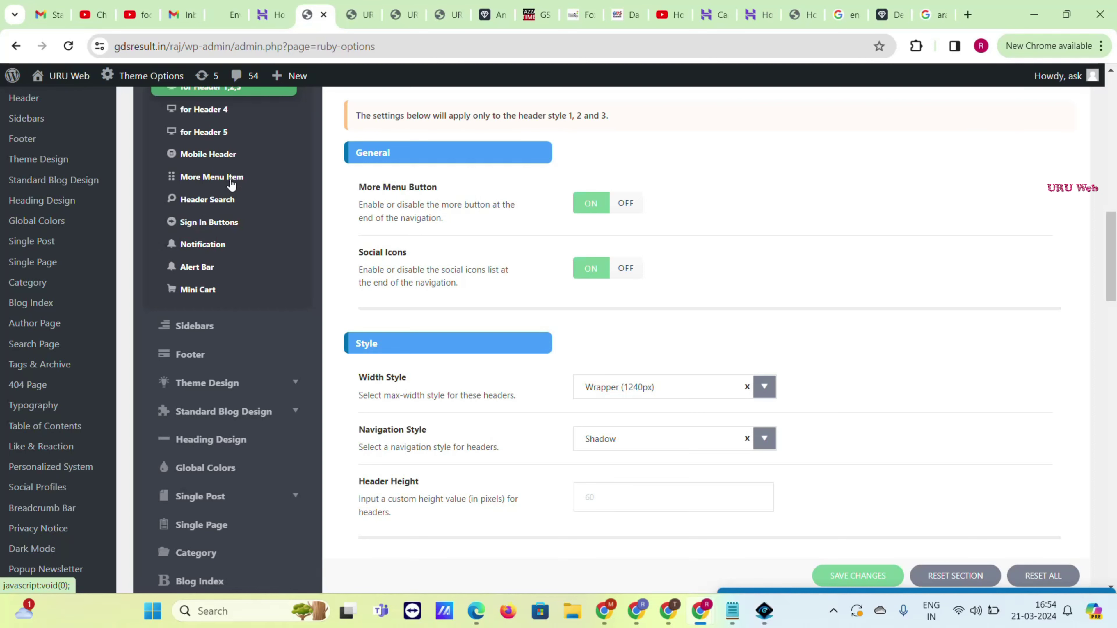
- Review the theme's Sidebars settings, including the default sidebar position and the list of unlimited sidebars
scroll(216, 251, "down", 3)
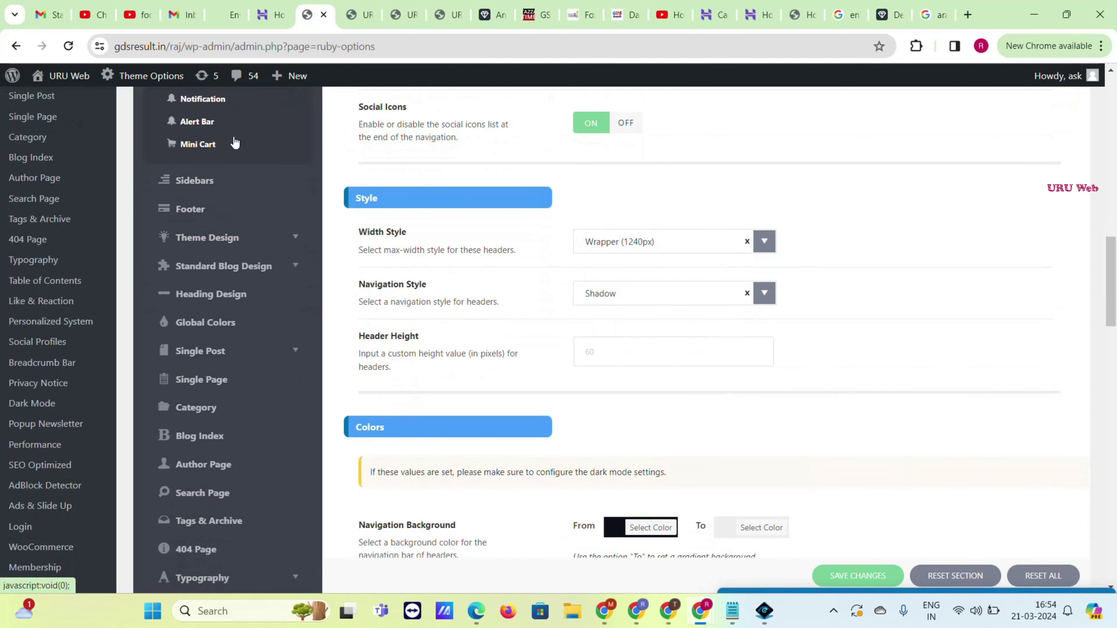
left_click(221, 188)
scroll(225, 182, "down", 5)
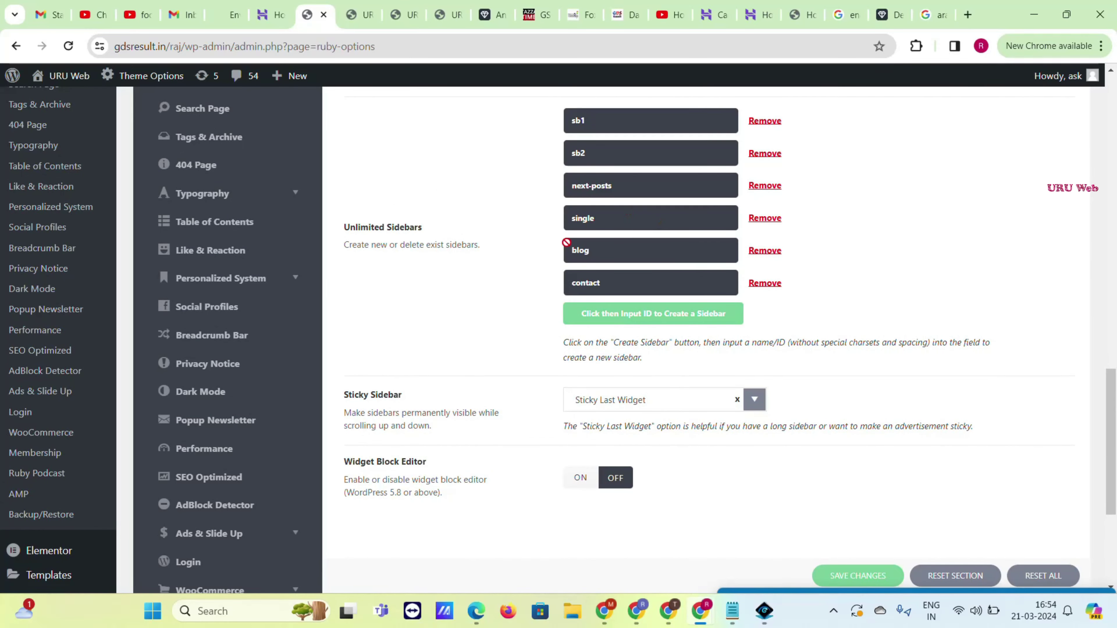
scroll(412, 262, "up", 8)
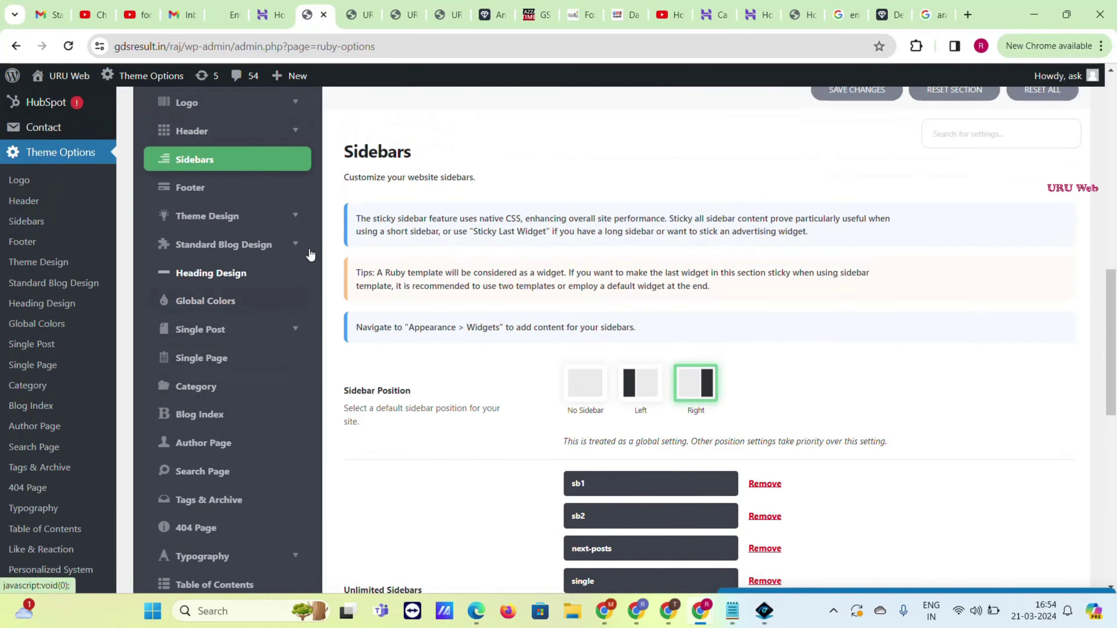
- Review the theme's Footer settings, from the background and widget section options to the copyright fields
left_click(200, 193)
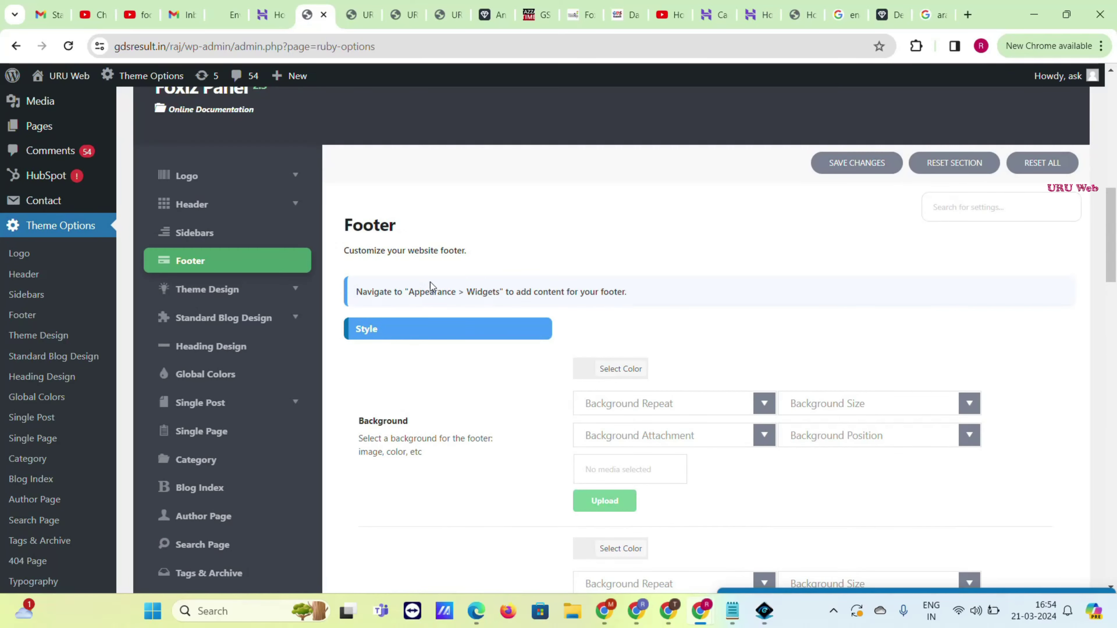
scroll(677, 293, "down", 6)
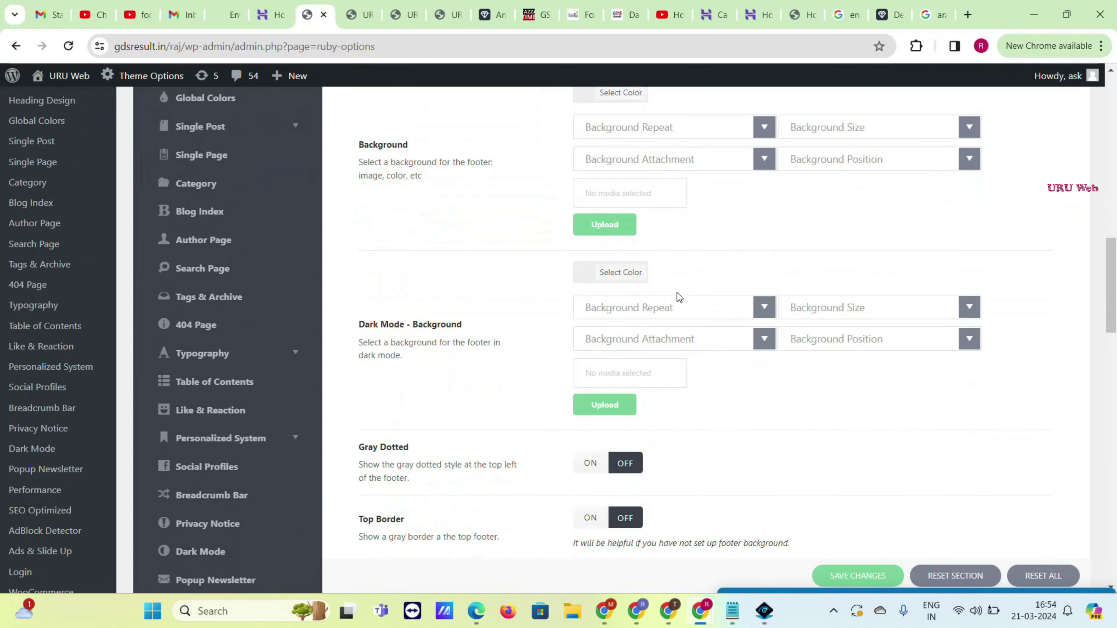
scroll(672, 276, "down", 5)
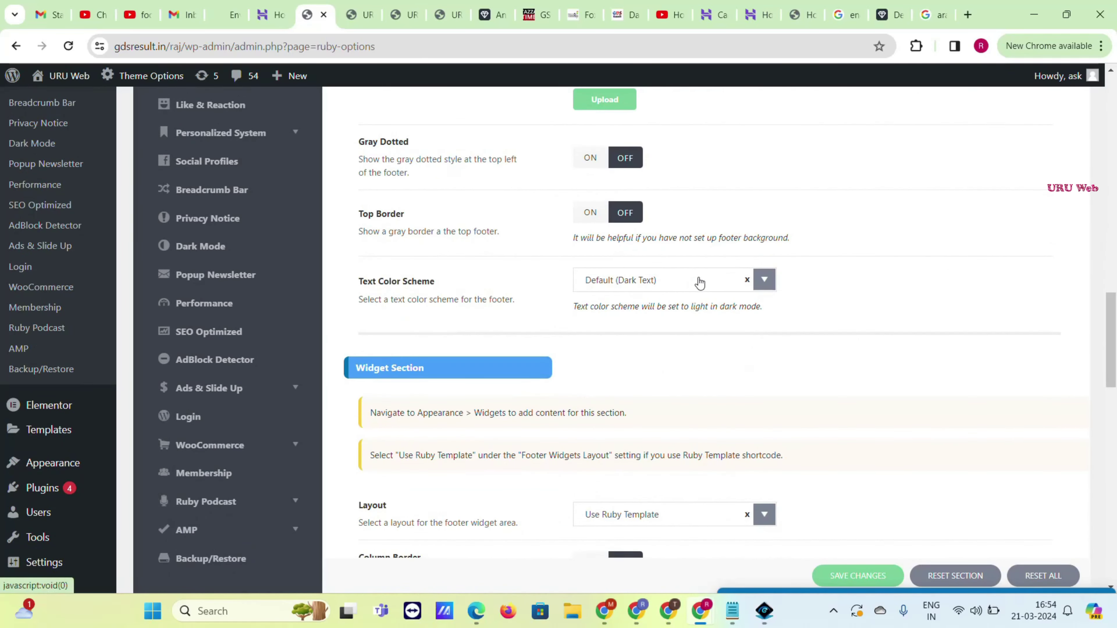
scroll(716, 293, "down", 10)
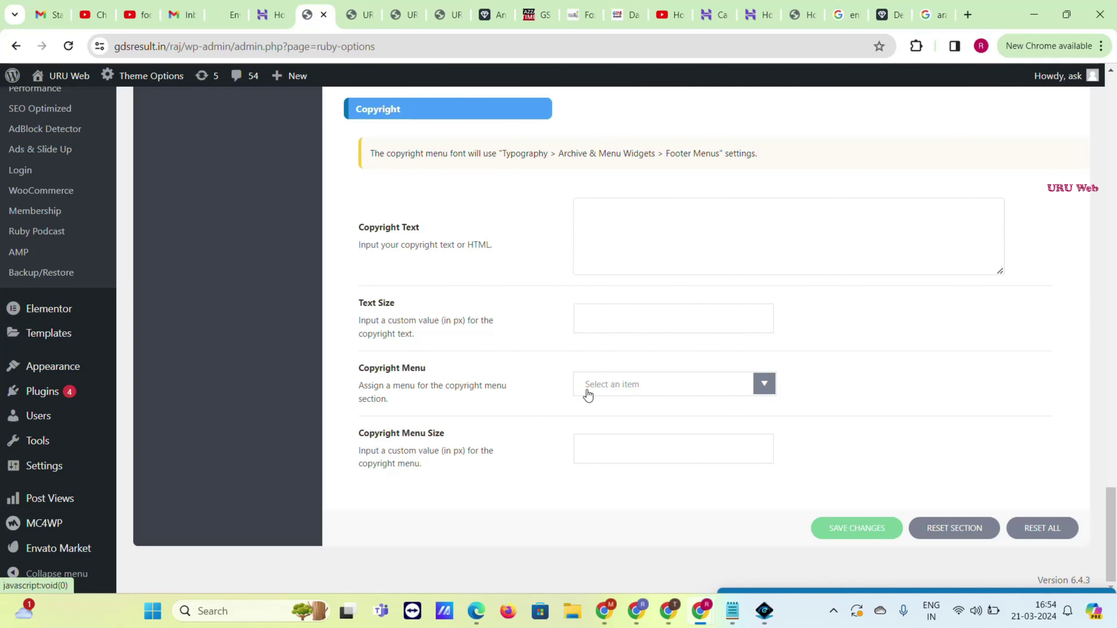
scroll(486, 354, "up", 5)
scroll(375, 337, "up", 10)
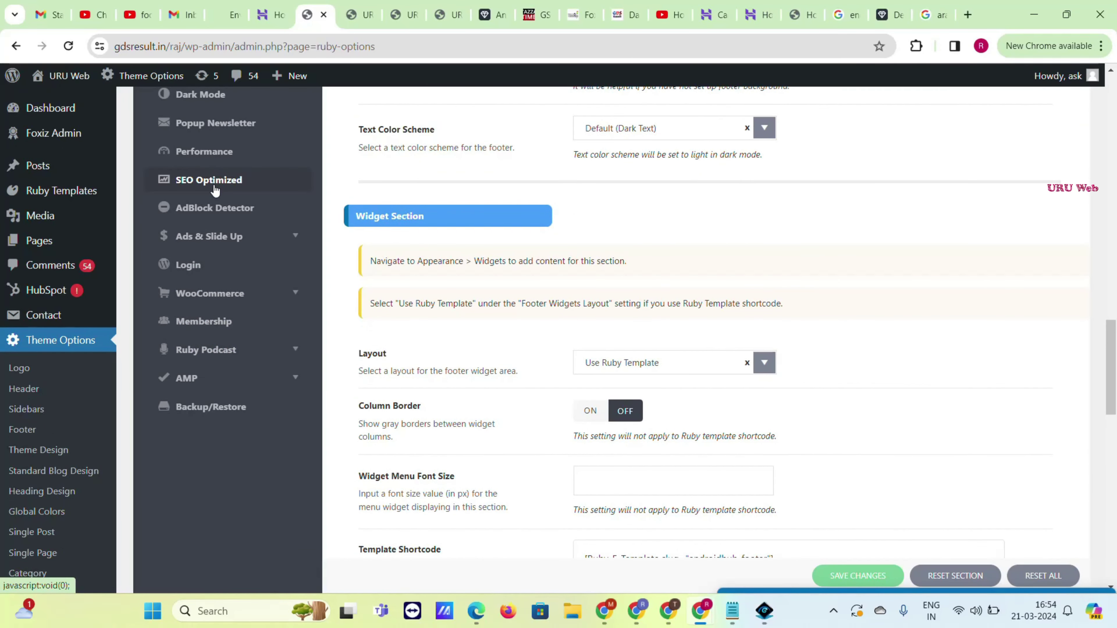
- Examine the SEO Optimized settings and the available Article Markup choices
left_click(215, 189)
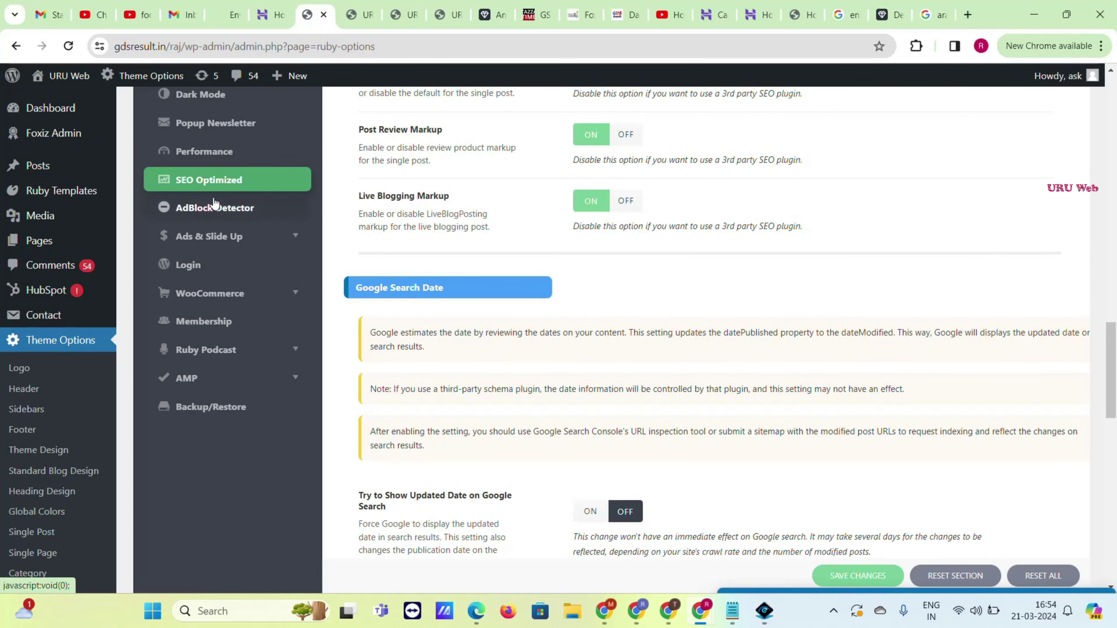
scroll(491, 188, "up", 2)
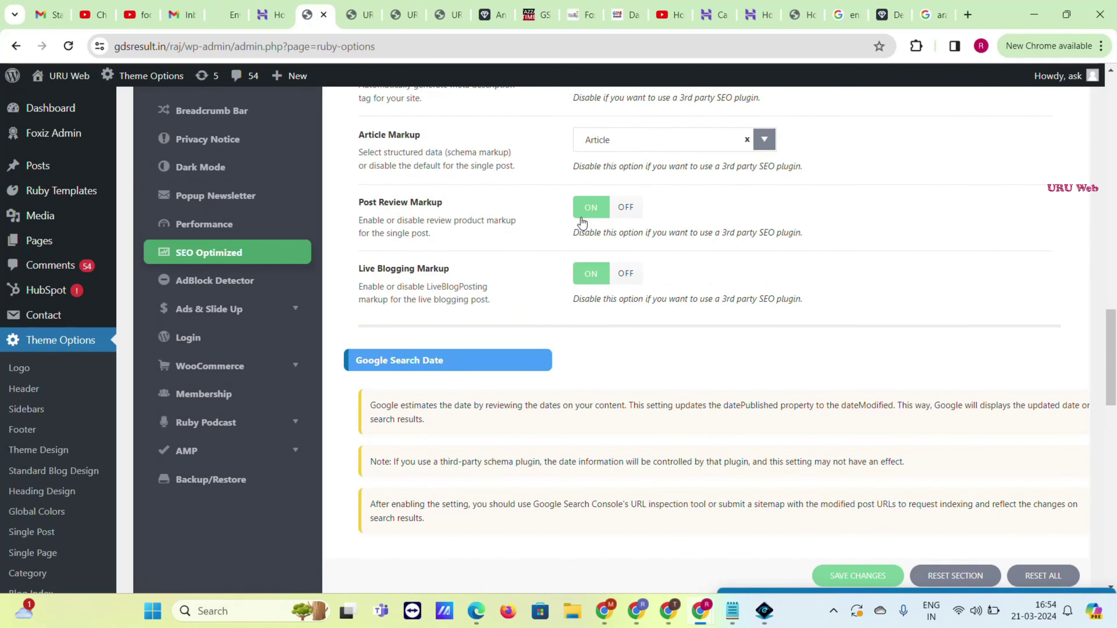
left_click(605, 143)
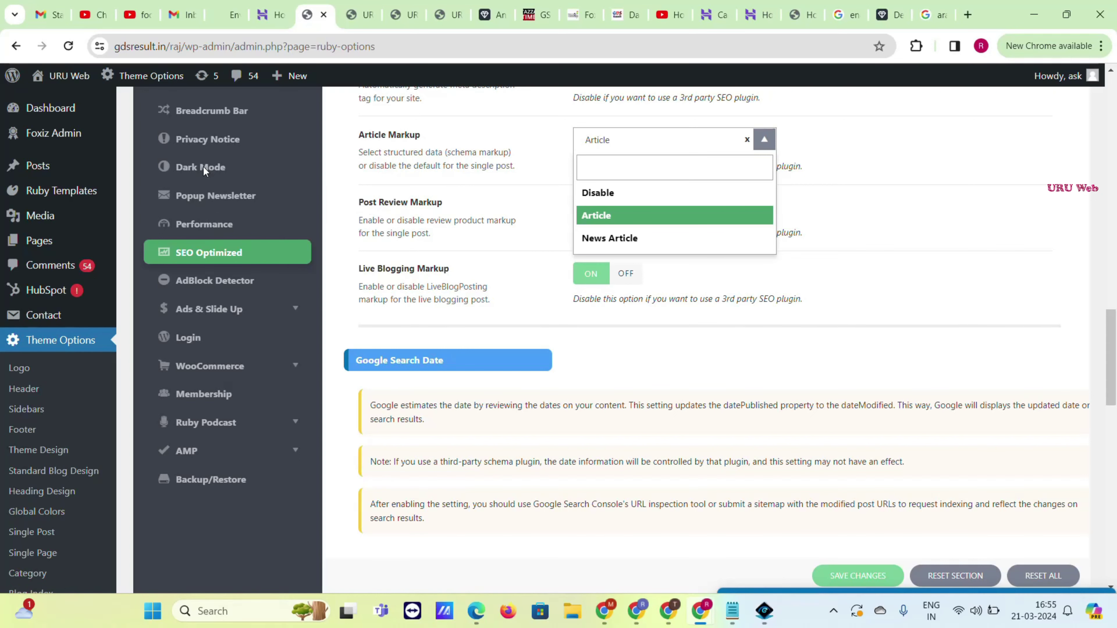
scroll(218, 167, "up", 3)
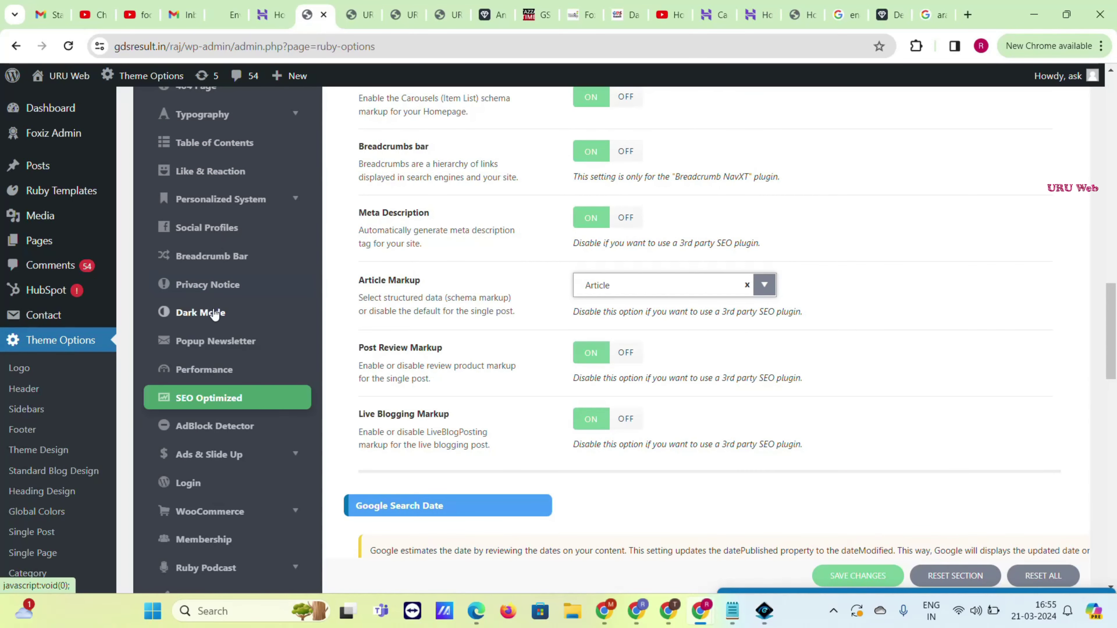
- Look through the Popup Newsletter, Social Profiles and Single Page settings of the theme
left_click(232, 346)
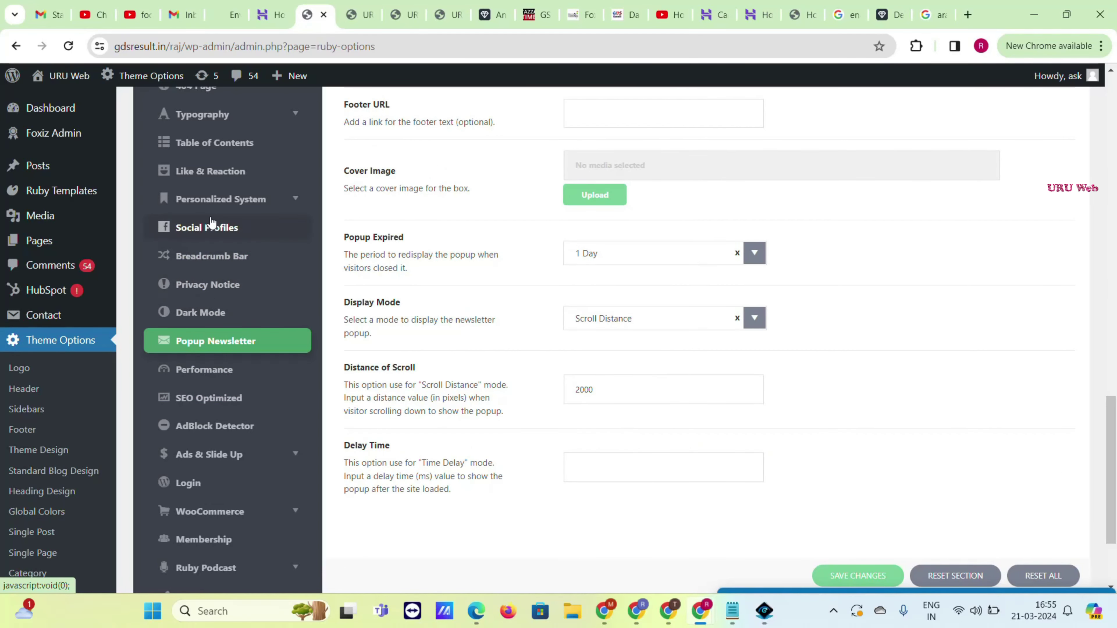
left_click(211, 239)
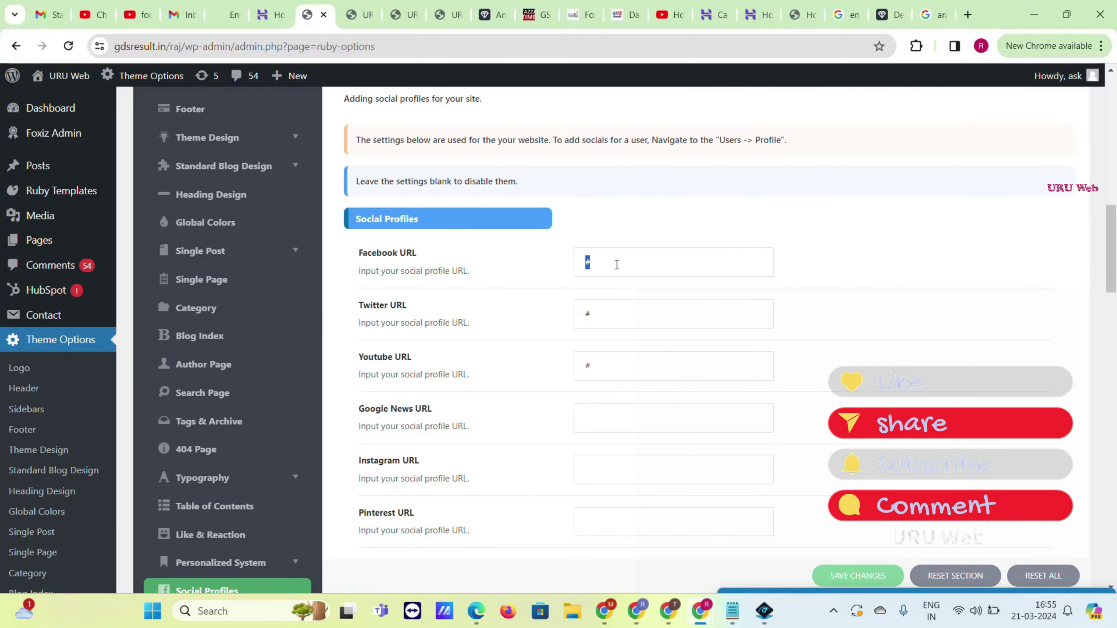
left_click(586, 313)
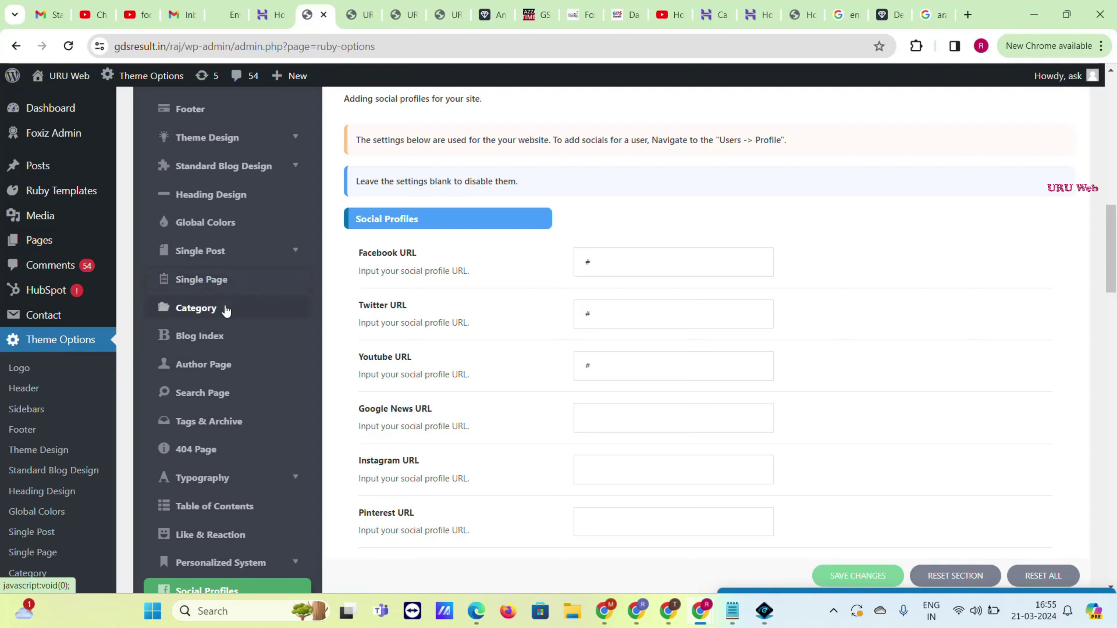
left_click(224, 281)
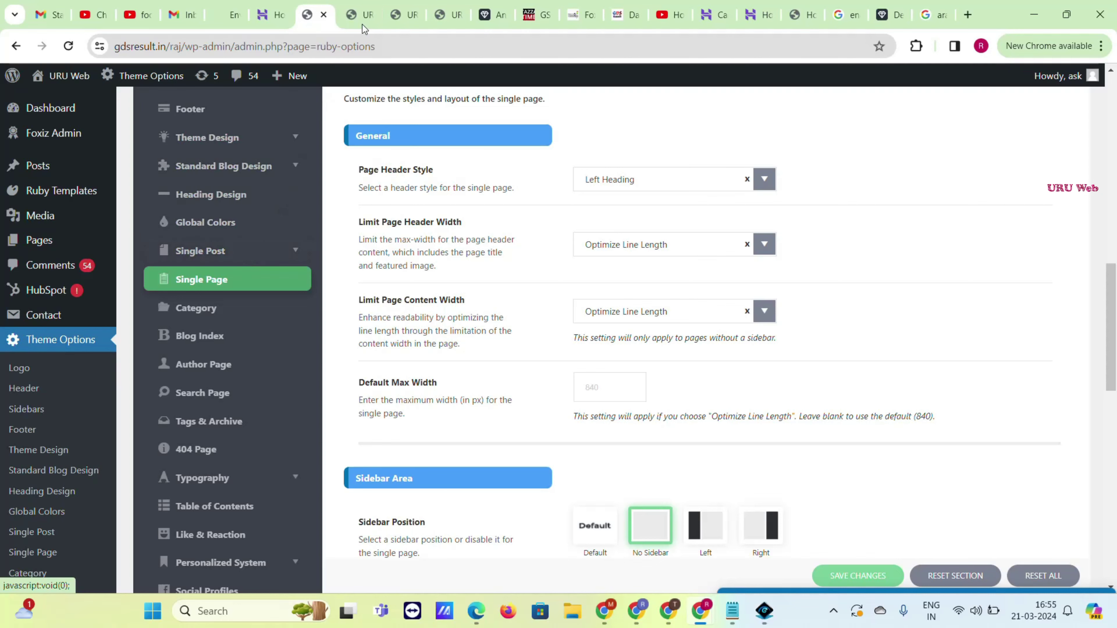
- Open the site's homepage for editing with Elementor and look over its sections
left_click(69, 76)
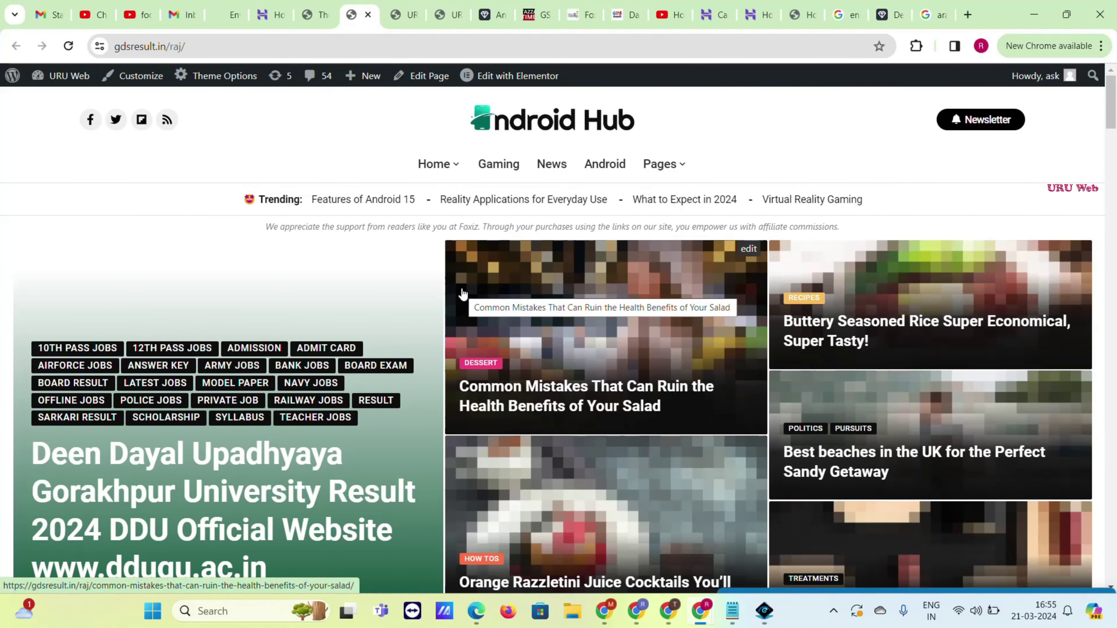
mouse_move(485, 77)
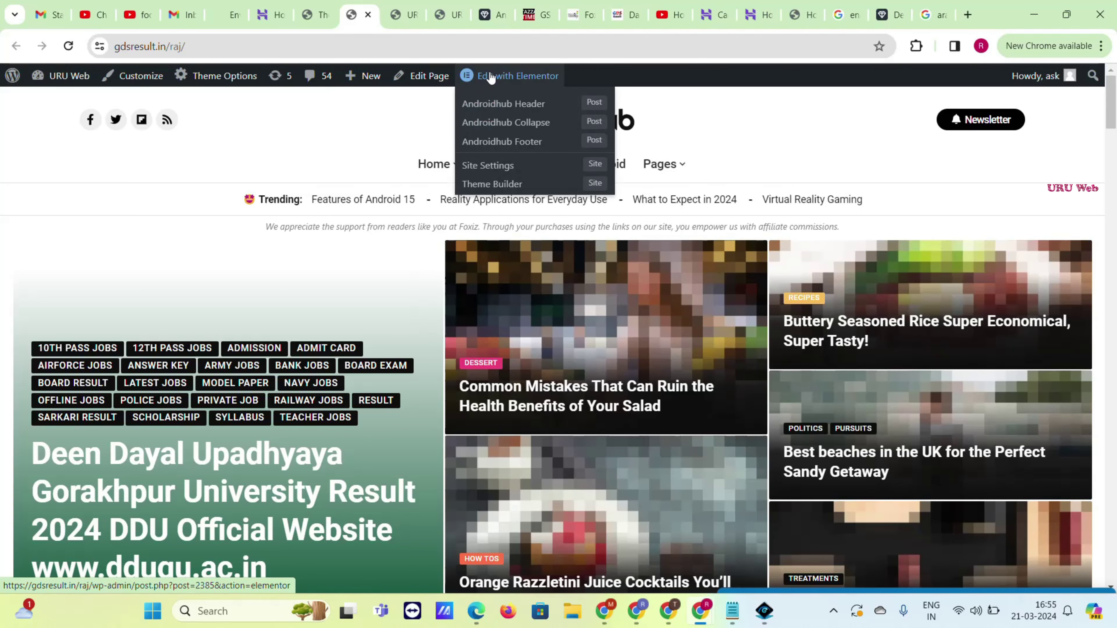
left_click(545, 75)
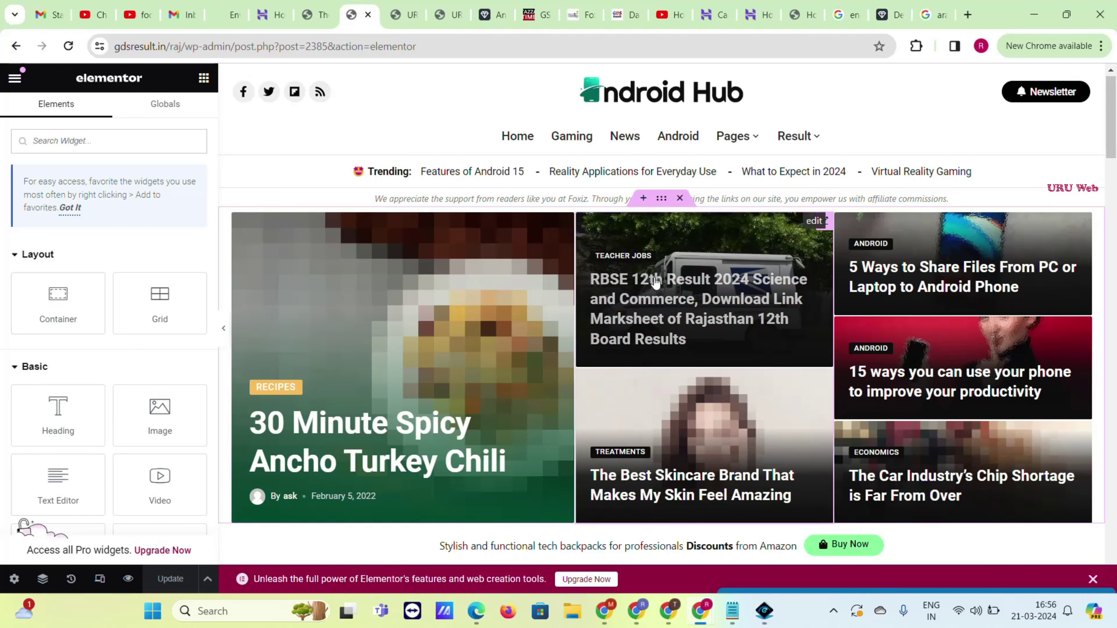
scroll(448, 359, "down", 6)
scroll(623, 292, "up", 5)
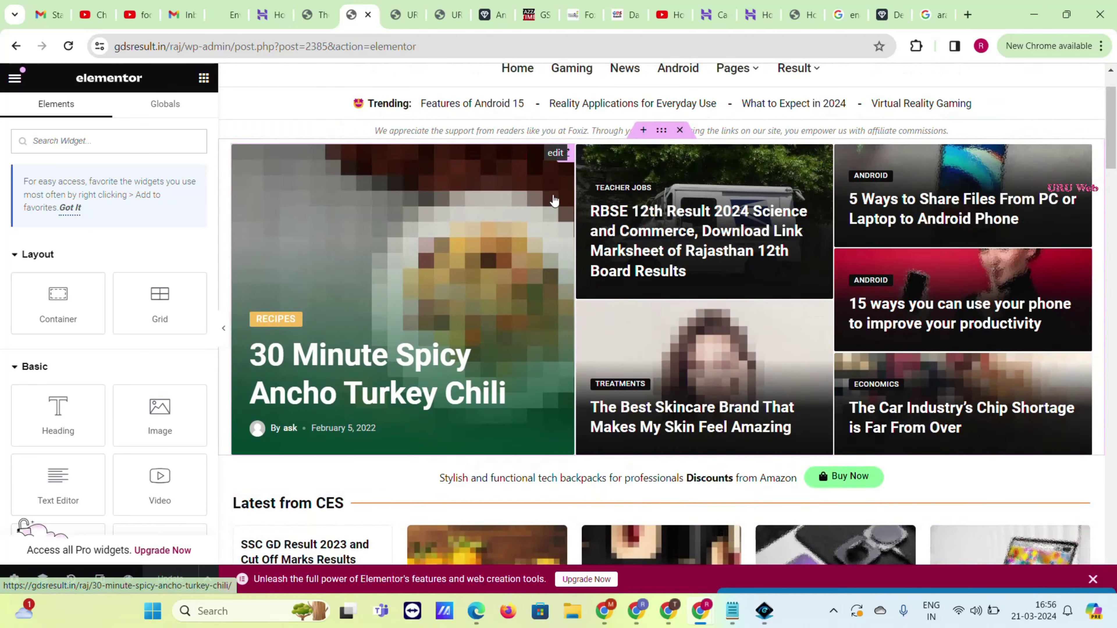
- Open the large featured Highlight Overlay block's settings and view the categories available in its Category Filter
left_click(556, 154)
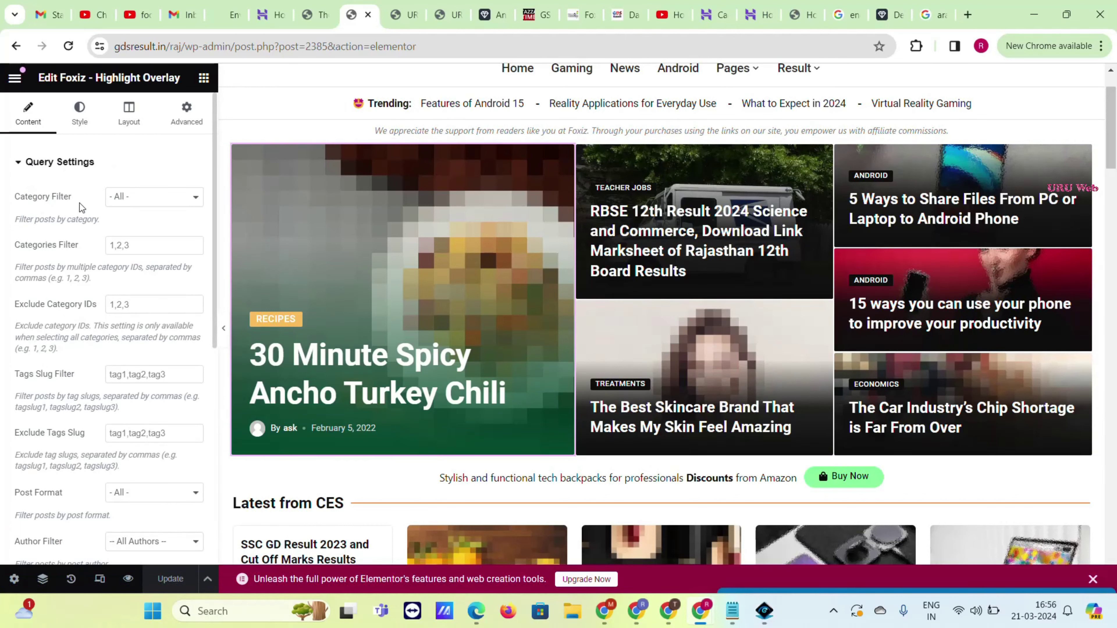
left_click(160, 198)
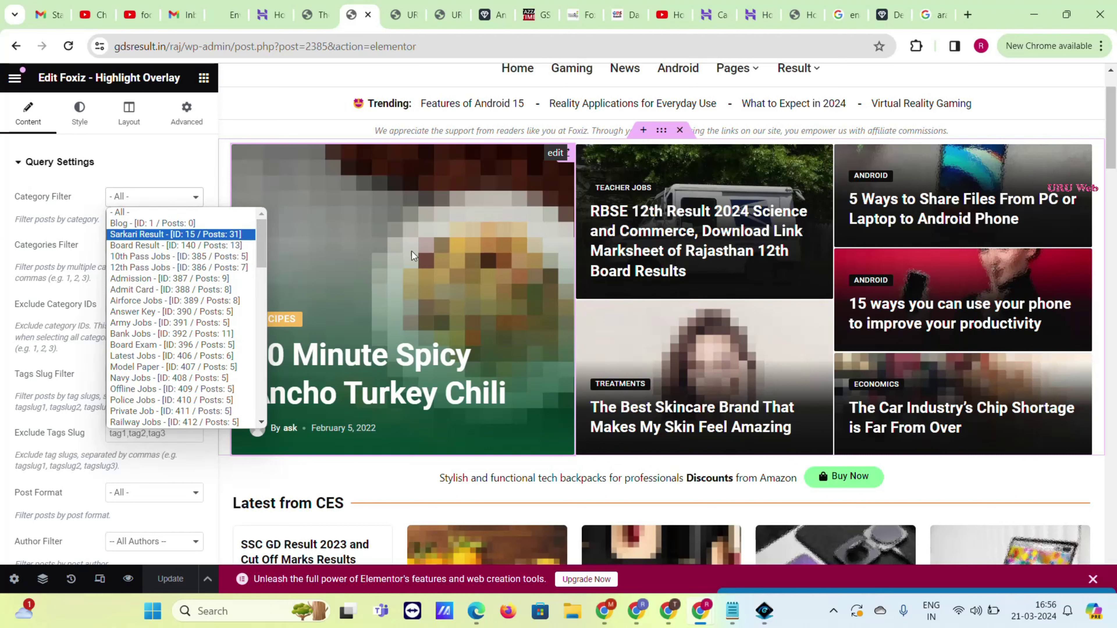
left_click(3, 275)
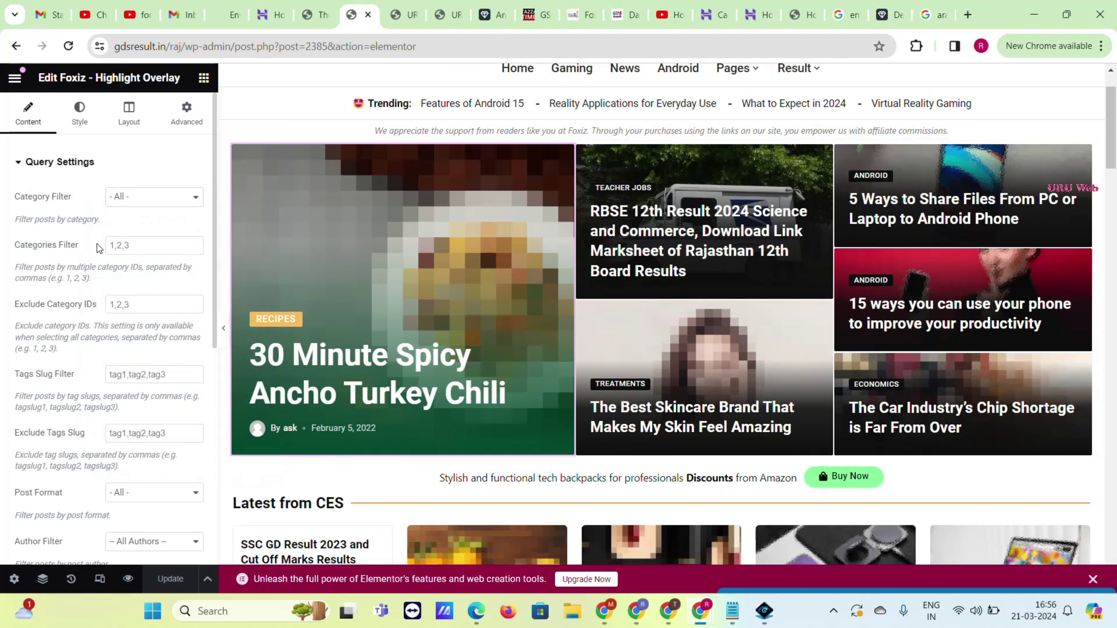
- Try 2 as the Highlight Overlay block's number of posts, checking the preview, and set it back to 1
scroll(132, 273, "down", 8)
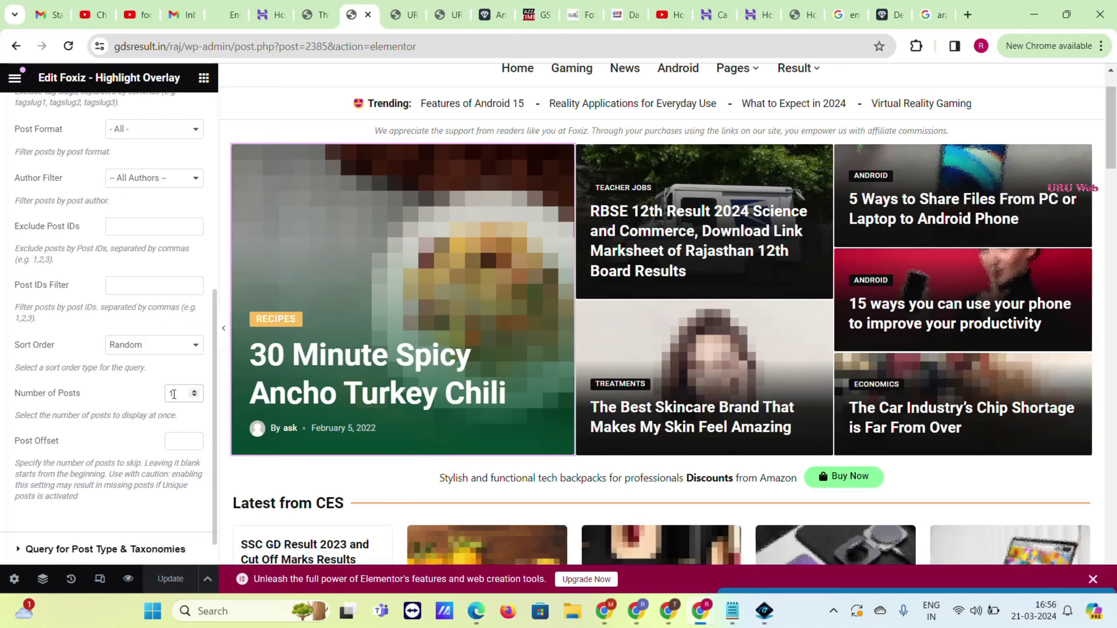
type("2")
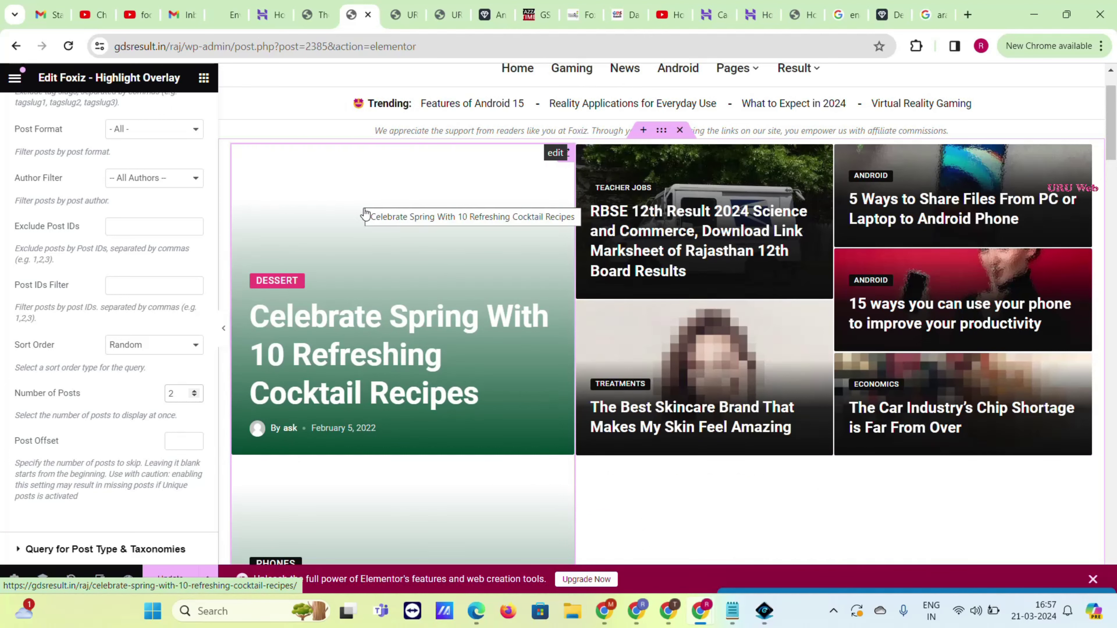
scroll(444, 129, "down", 5)
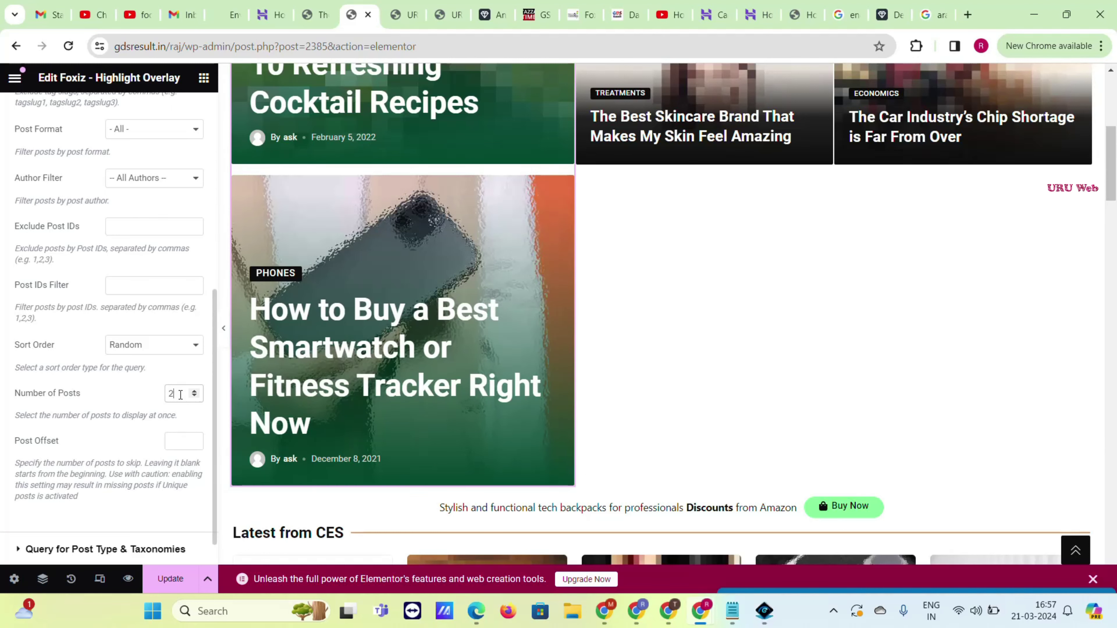
type("1")
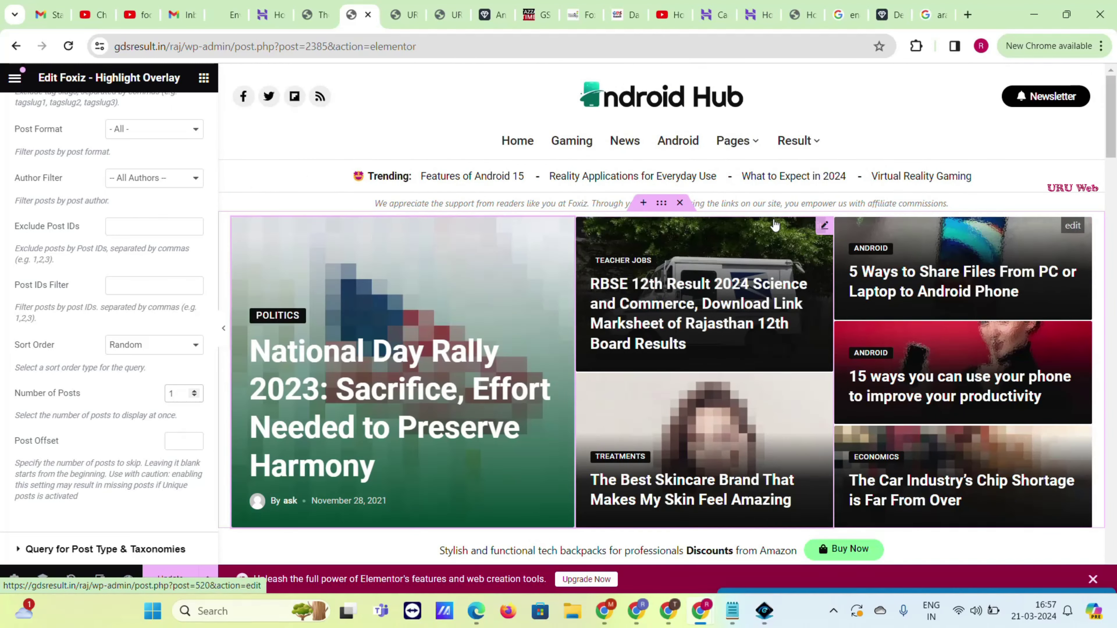
- Open the middle Overlay block's settings and review its query options, including number of posts and post offset
left_click(822, 226)
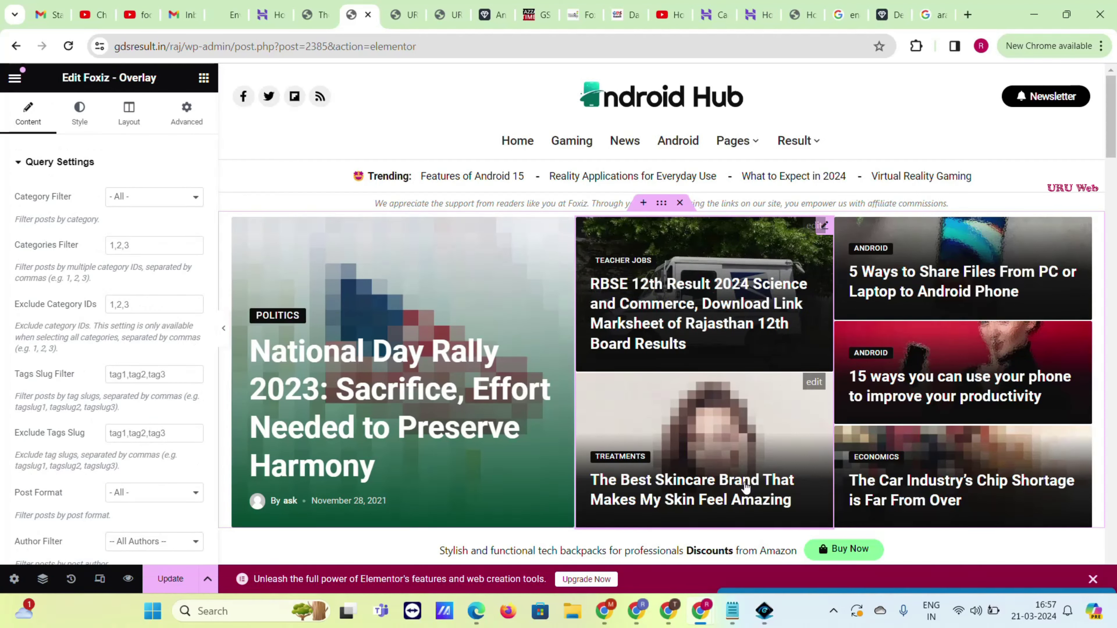
scroll(76, 337, "down", 5)
scroll(130, 490, "down", 3)
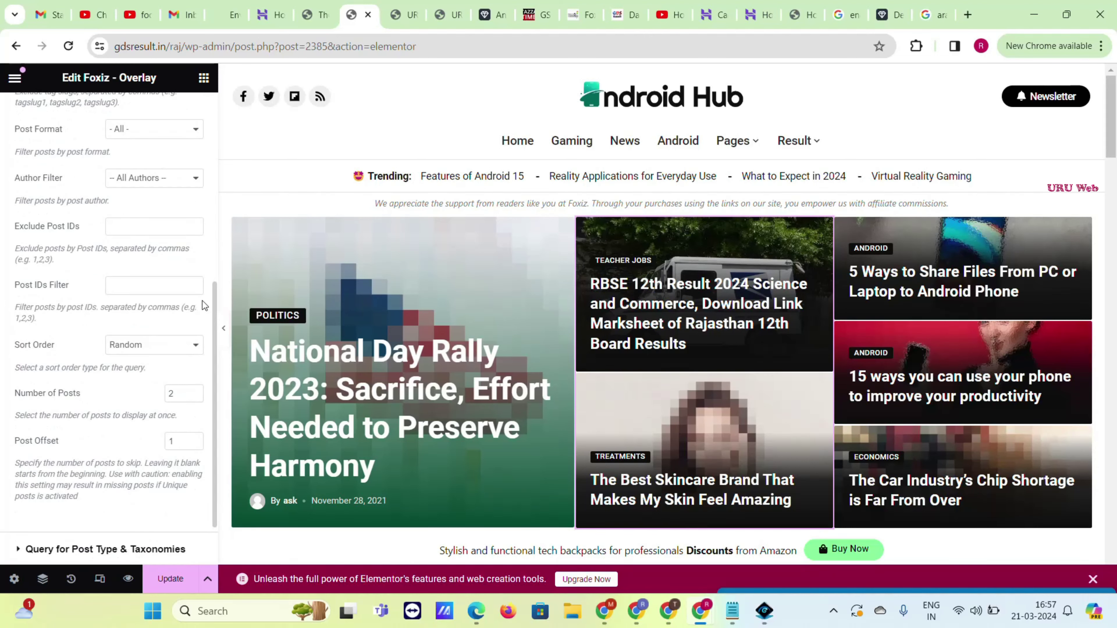
scroll(87, 318, "up", 8)
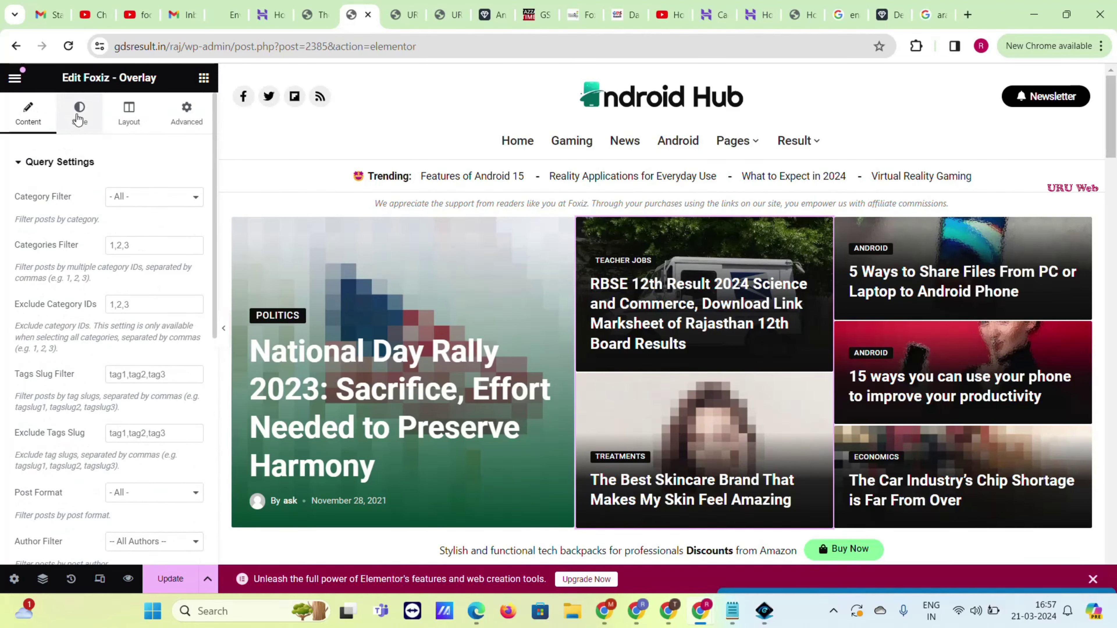
- In the middle Overlay block's style settings, try Background 2 (Big) as the Entry Category style and set it back to Background 4
left_click(78, 118)
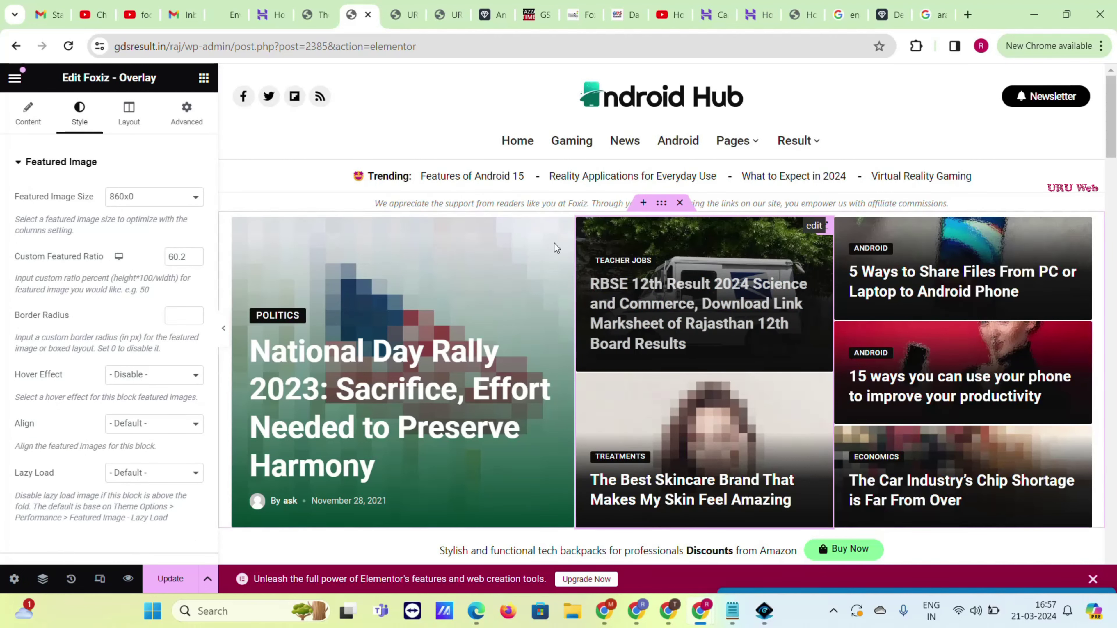
scroll(17, 330, "down", 6)
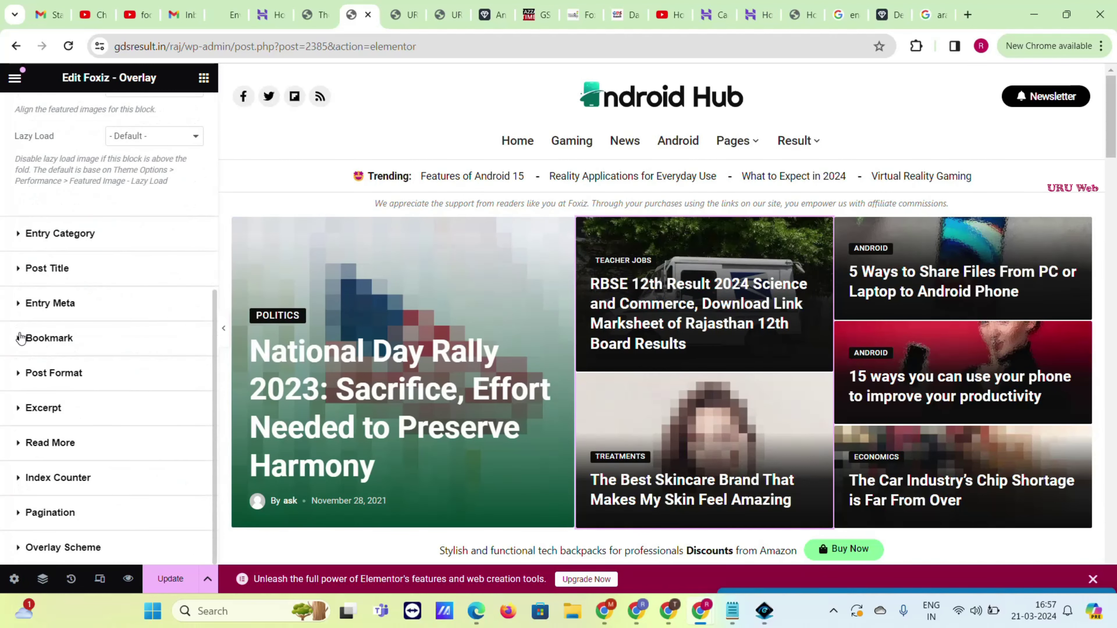
left_click(86, 234)
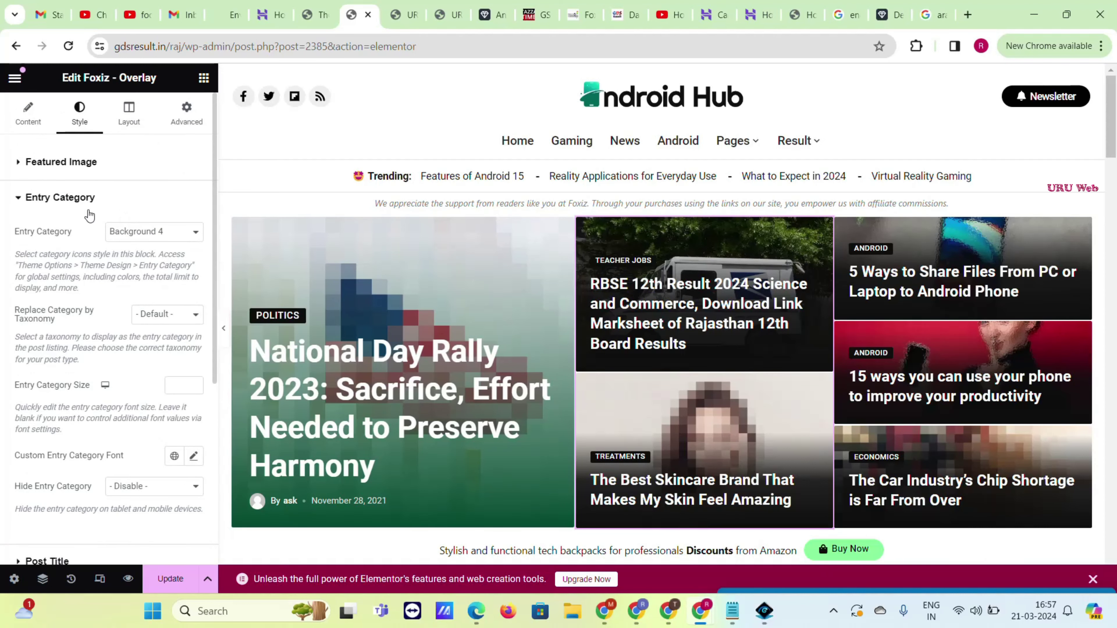
left_click(141, 236)
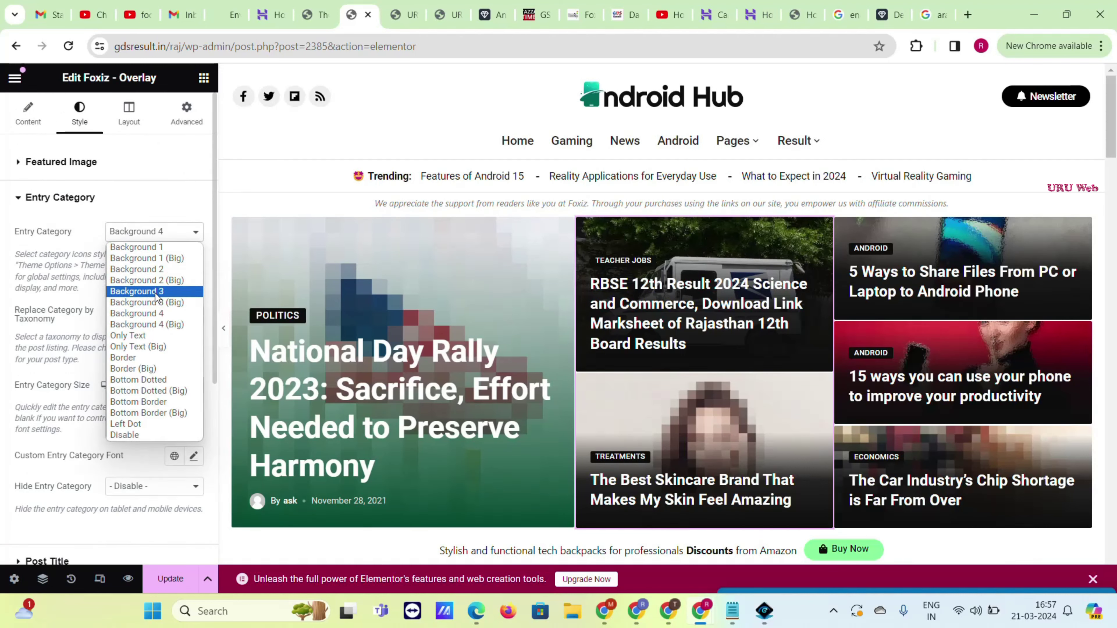
left_click(157, 282)
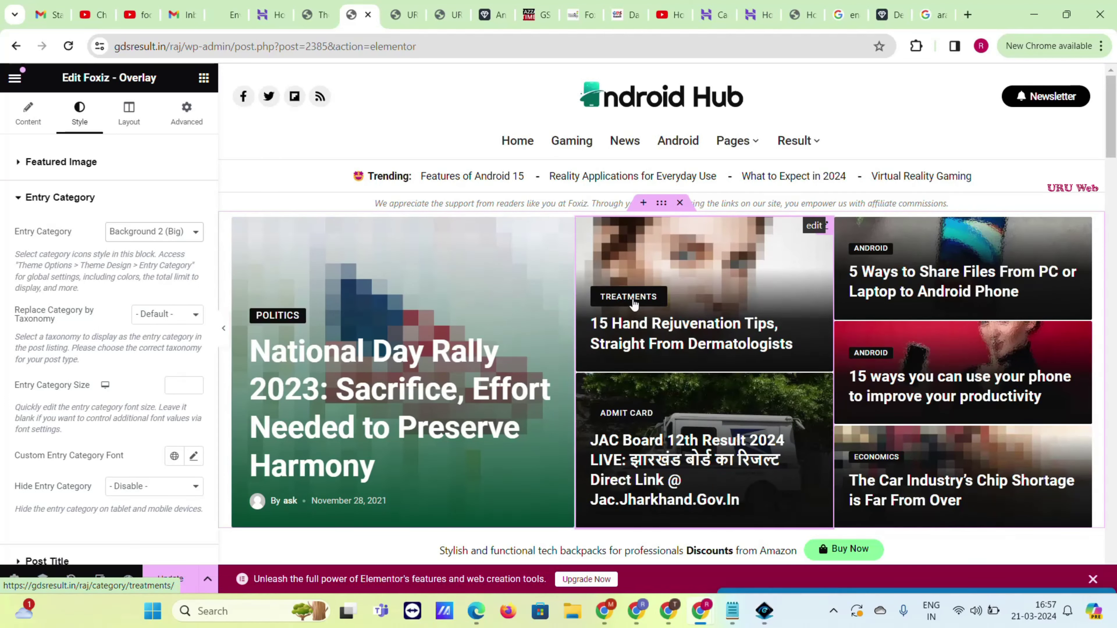
left_click(157, 233)
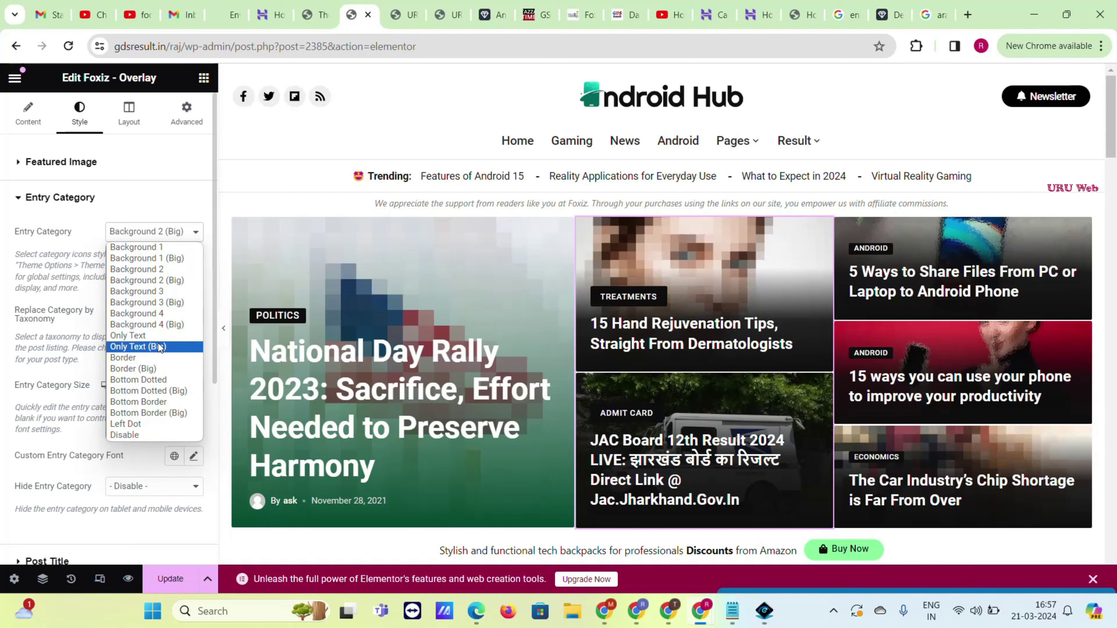
left_click(163, 314)
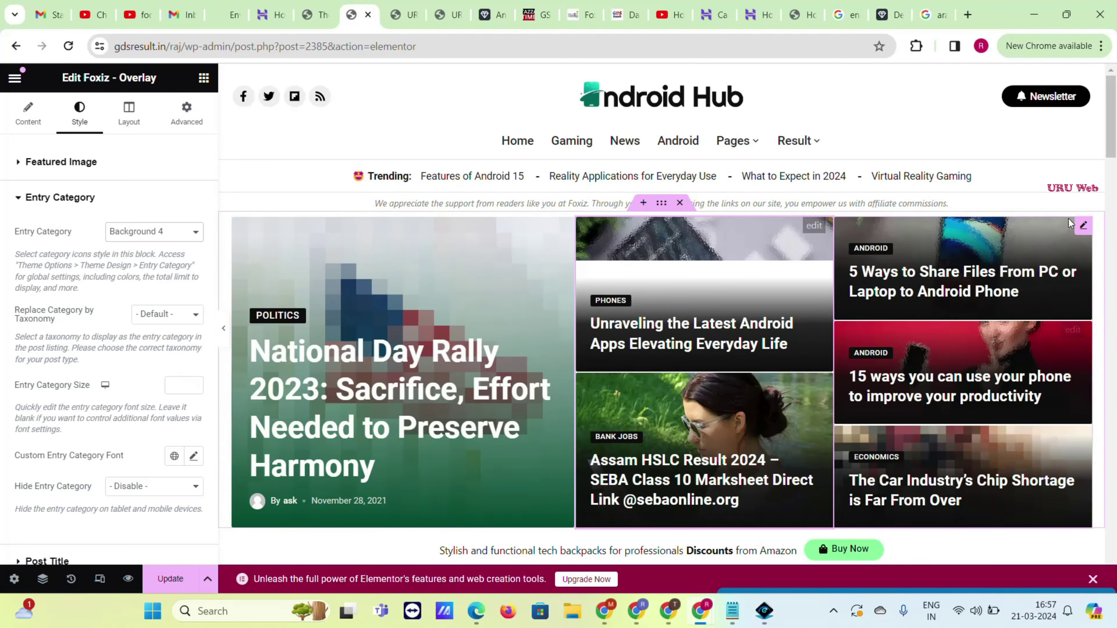
- View the middle Overlay block's Post Title style options, including HTML tag, font size and title font
scroll(1046, 290, "down", 2)
scroll(48, 421, "down", 5)
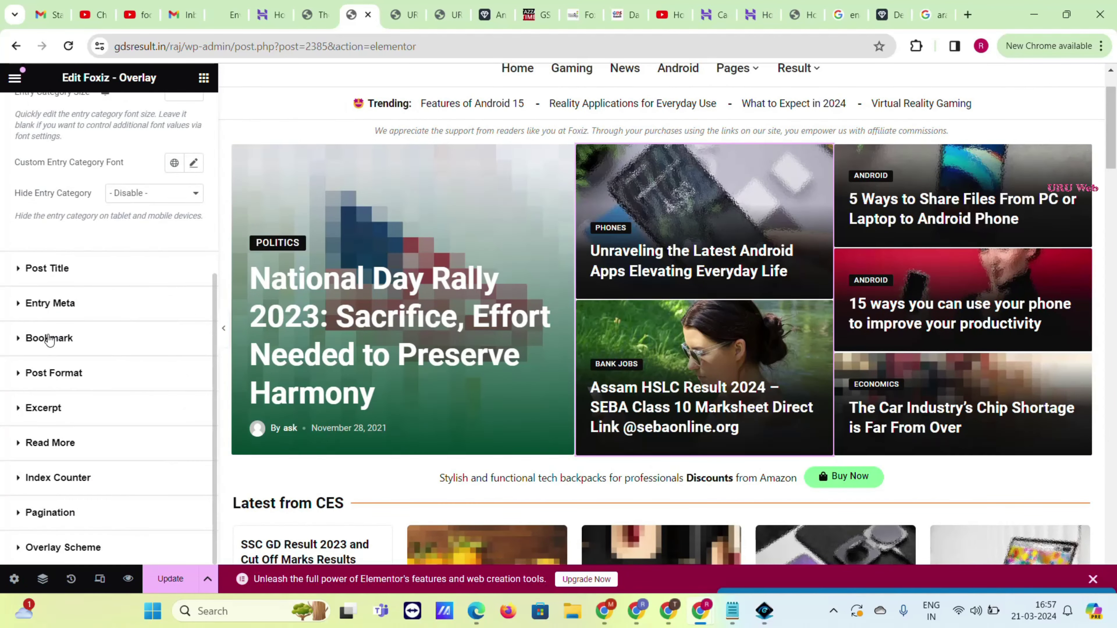
left_click(80, 273)
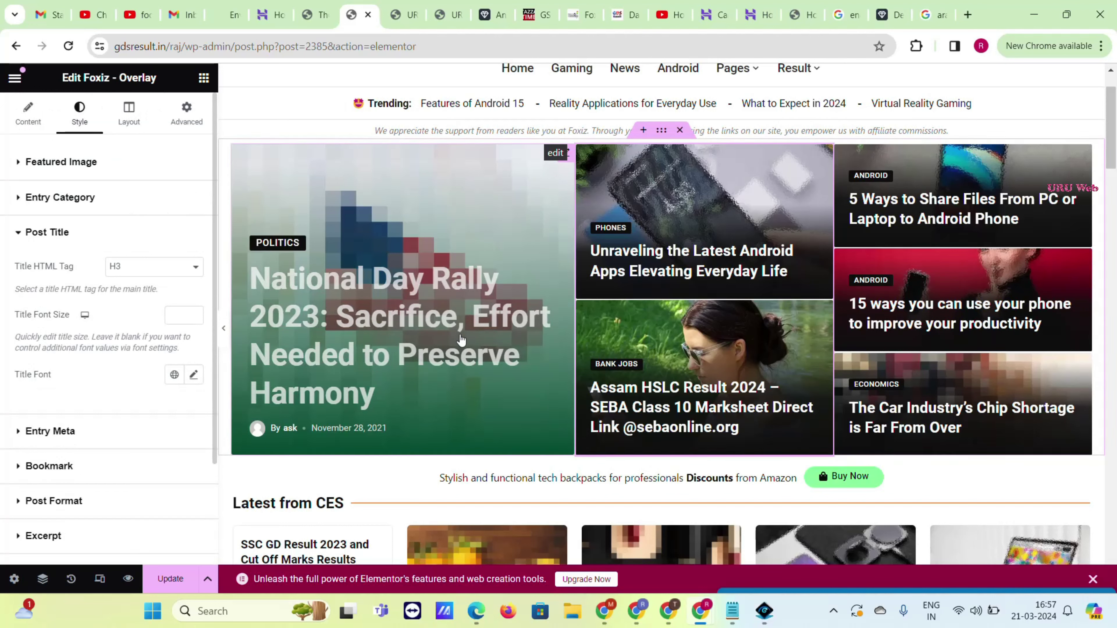